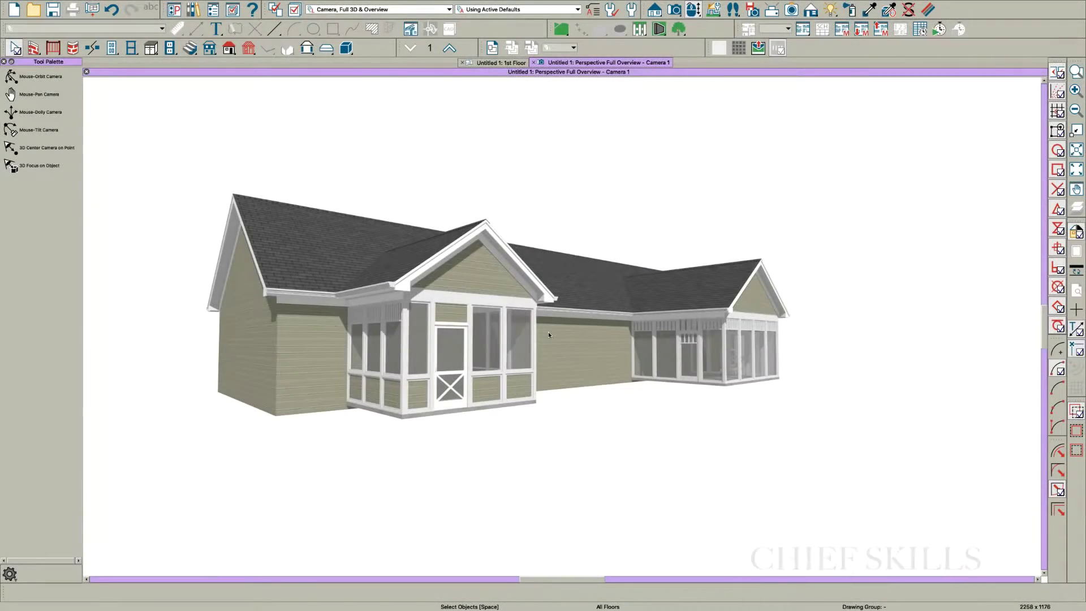
Step: Orbit around the sample house in the perspective overview to examine its screened porches, including the far corner porch up close
{"action": "key", "text": "o"}
{"action": "left_click_drag", "start_coordinate": [483, 358], "coordinate": [540, 369]}
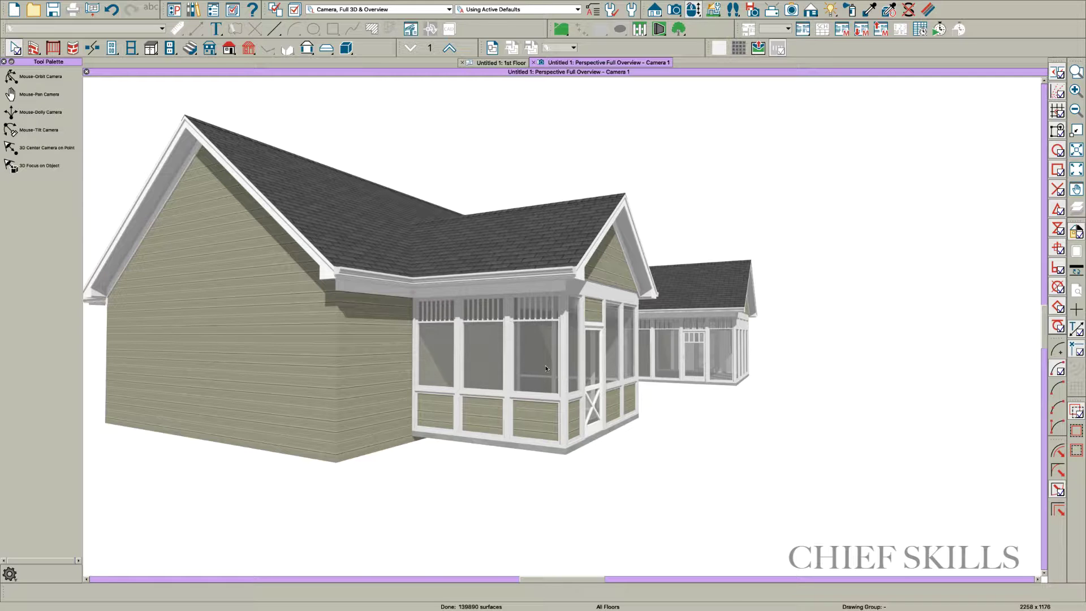
{"action": "left_click", "coordinate": [546, 369]}
{"action": "key", "text": "space"}
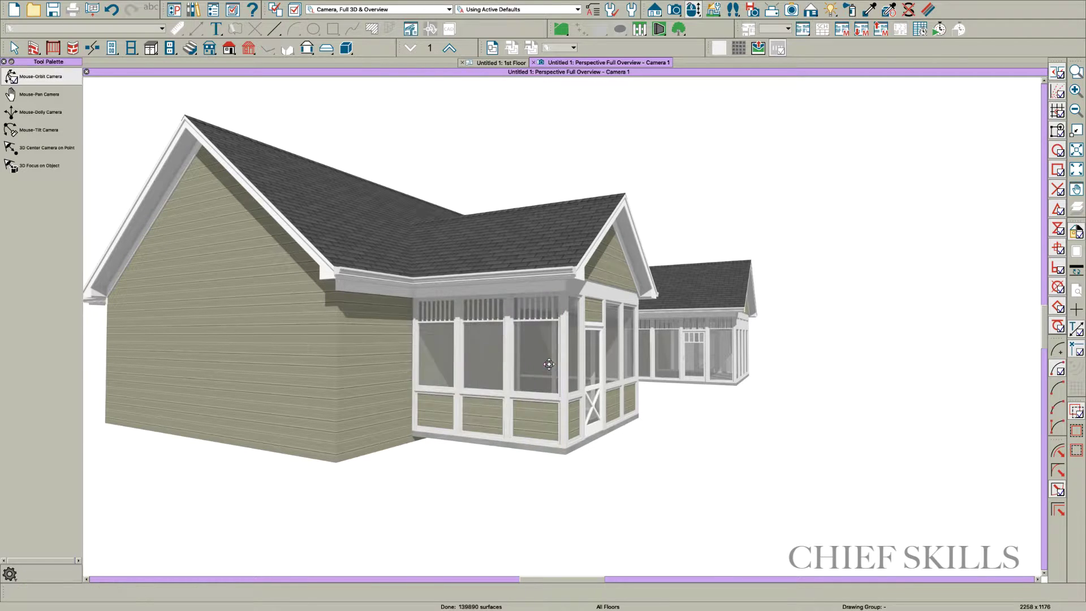
{"action": "left_click_drag", "start_coordinate": [545, 365], "coordinate": [541, 359]}
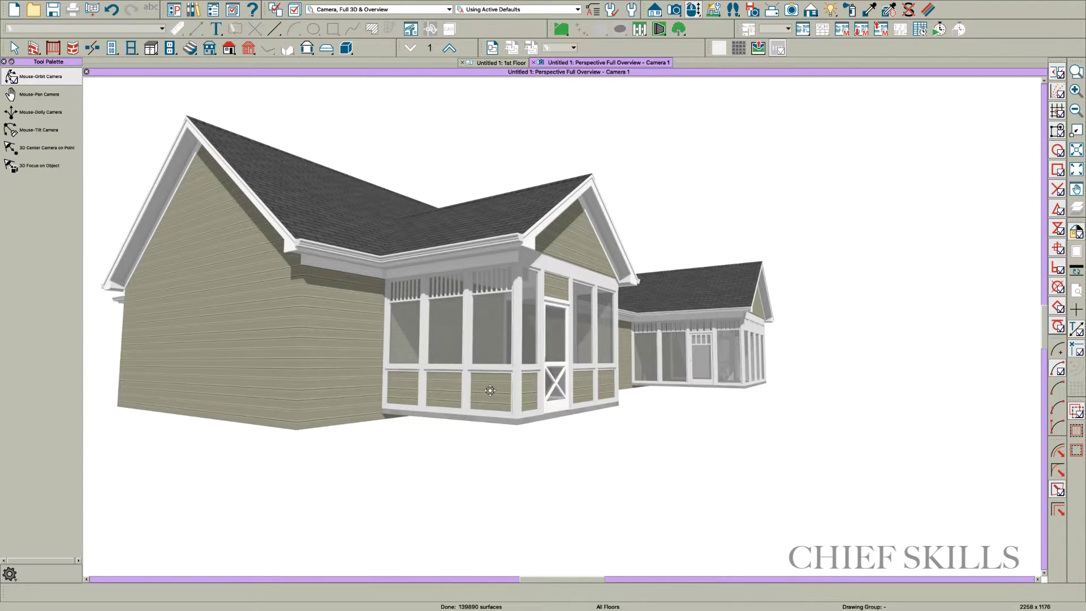
{"action": "left_click_drag", "start_coordinate": [490, 390], "coordinate": [373, 364]}
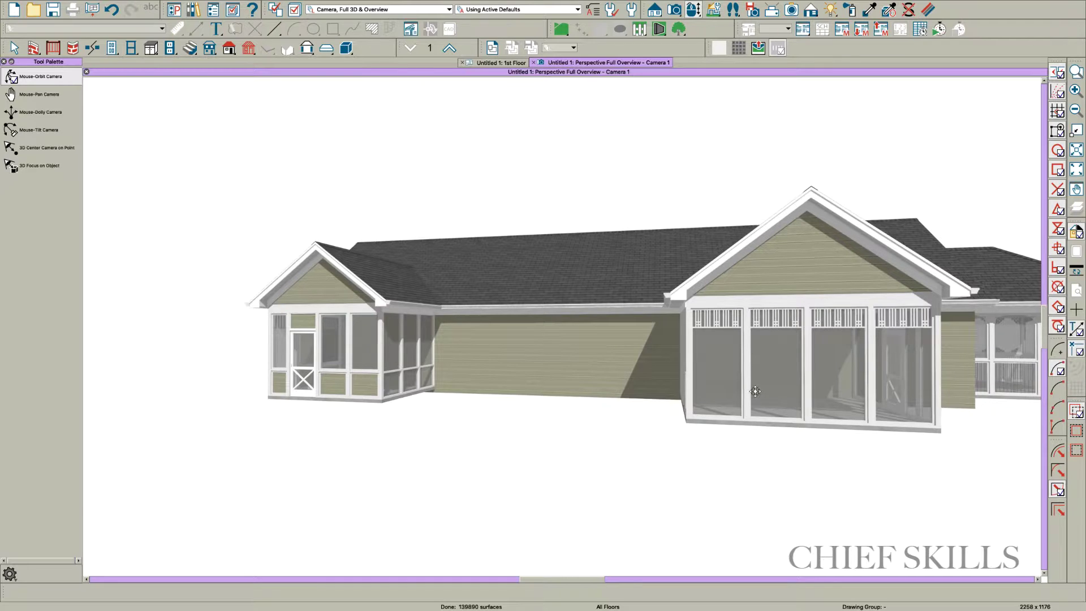
{"action": "left_click_drag", "start_coordinate": [755, 391], "coordinate": [774, 391]}
{"action": "left_click_drag", "start_coordinate": [863, 335], "coordinate": [869, 355]}
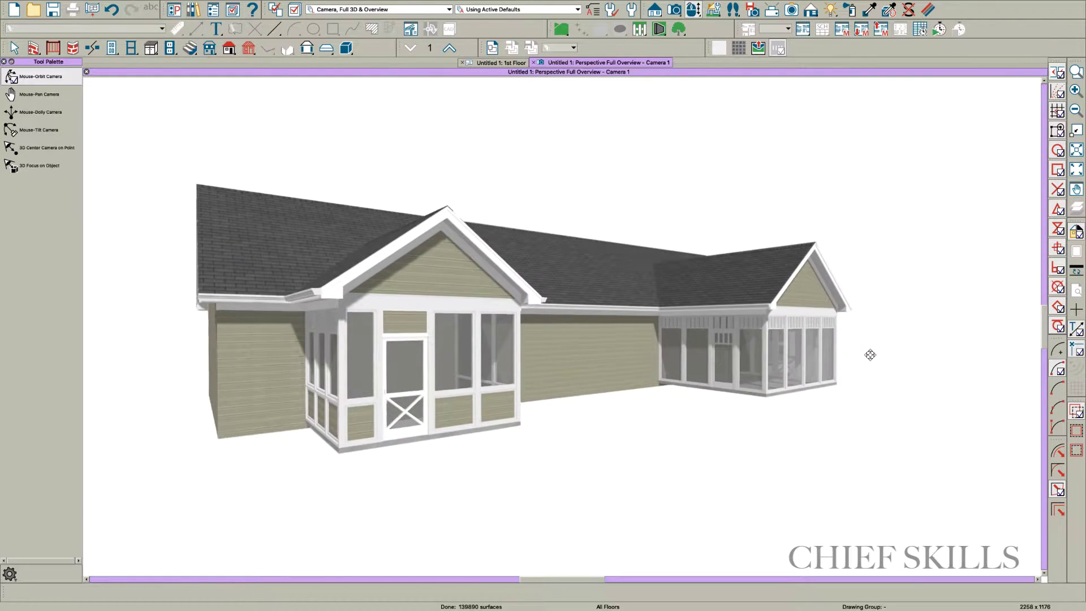
{"action": "scroll", "coordinate": [728, 362], "scroll_direction": "up", "scroll_amount": 5}
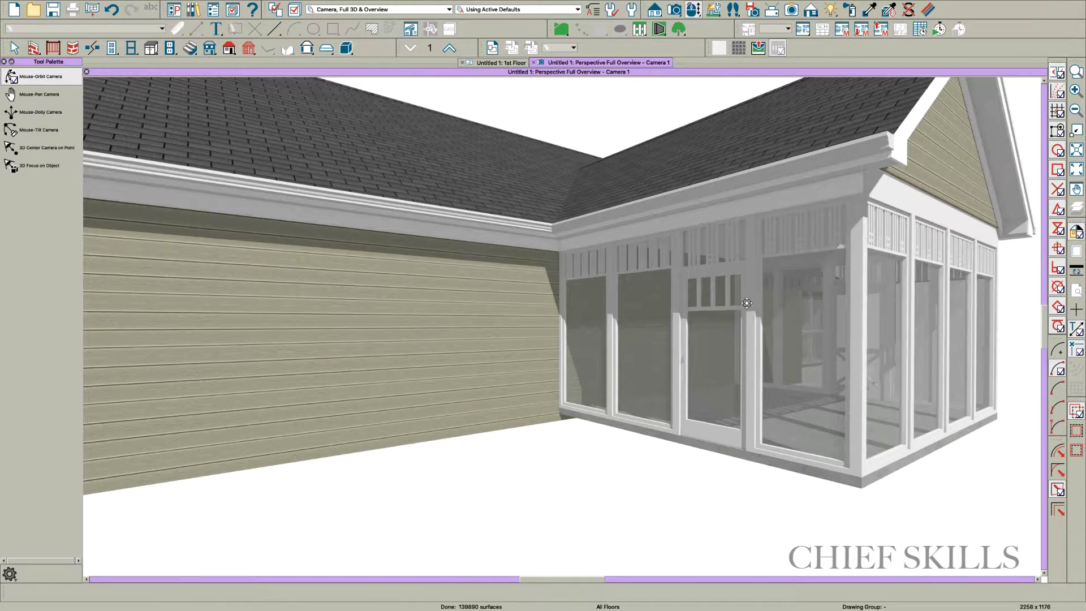
{"action": "scroll", "coordinate": [746, 304], "scroll_direction": "down", "scroll_amount": 5}
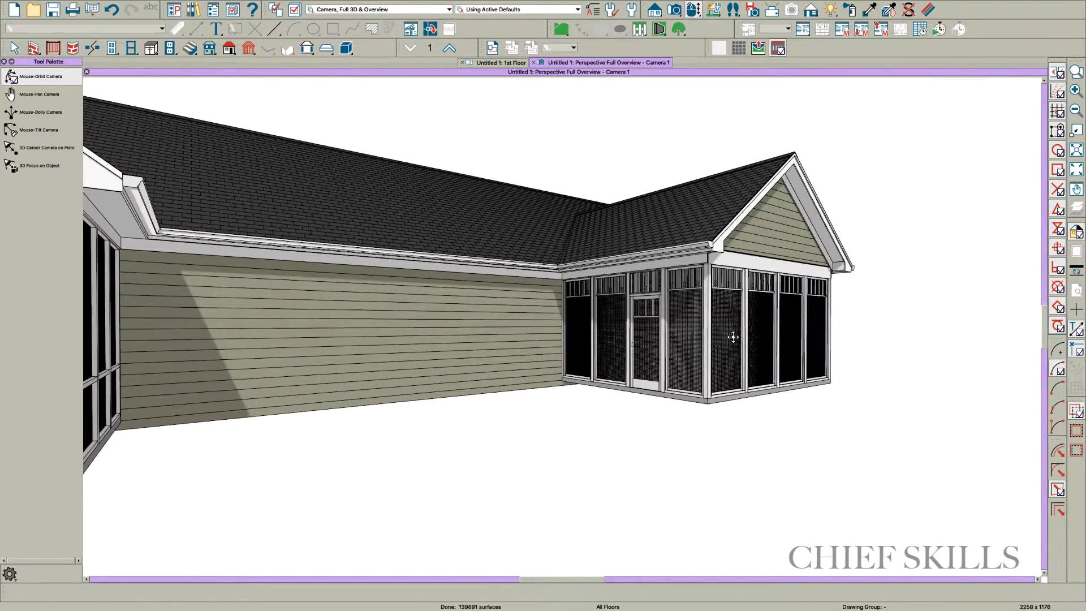
Step: Examine the arched, corner-bracket and lattice-rail screen designs on the sample house's other porches
{"action": "left_click_drag", "start_coordinate": [733, 337], "coordinate": [682, 336]}
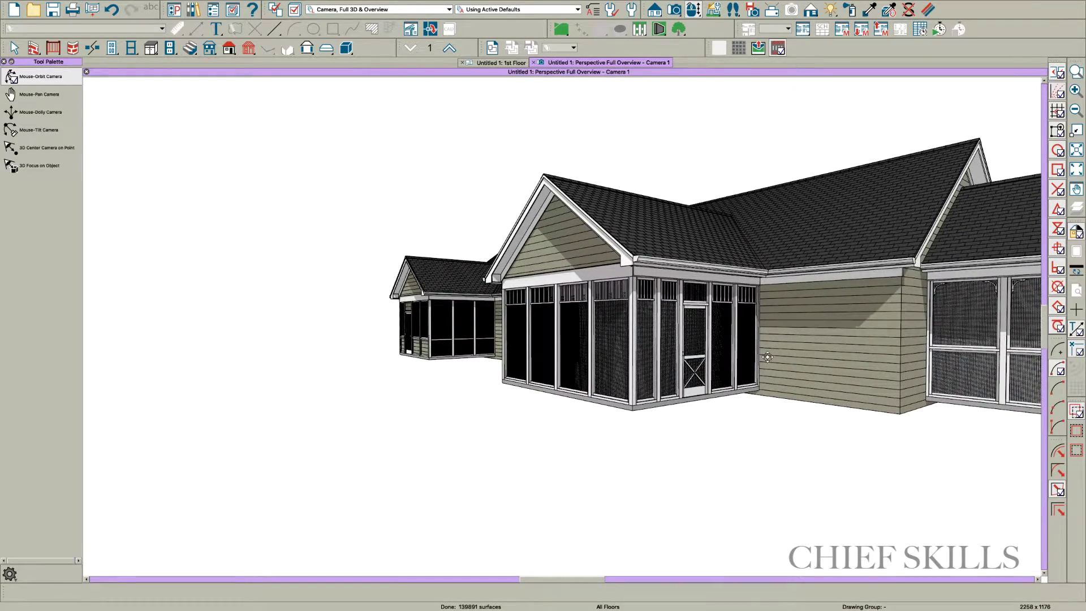
{"action": "left_click_drag", "start_coordinate": [735, 350], "coordinate": [487, 321]}
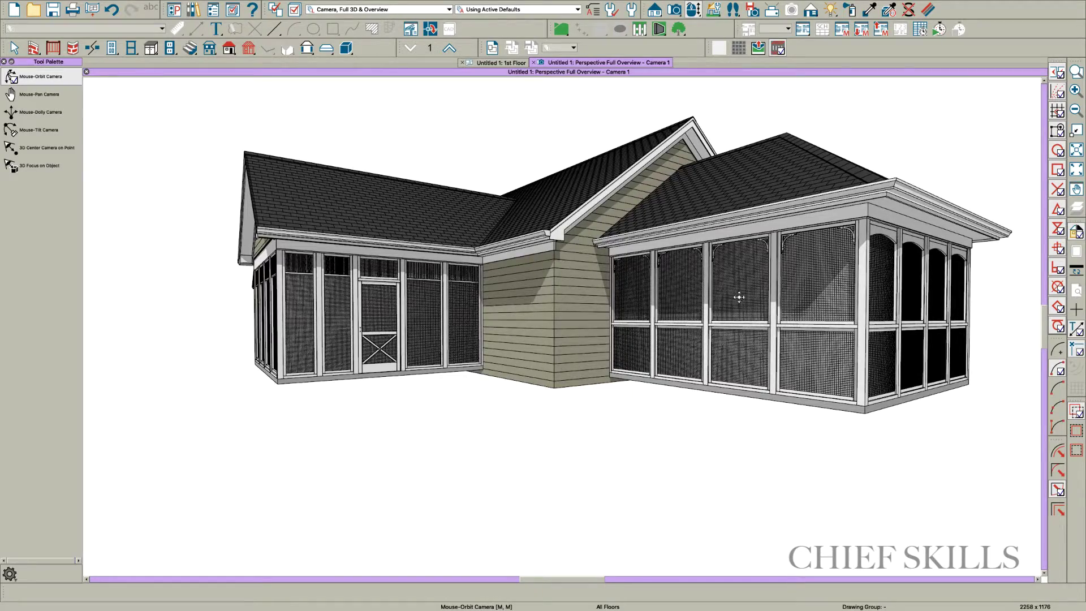
{"action": "left_click_drag", "start_coordinate": [739, 297], "coordinate": [737, 300]}
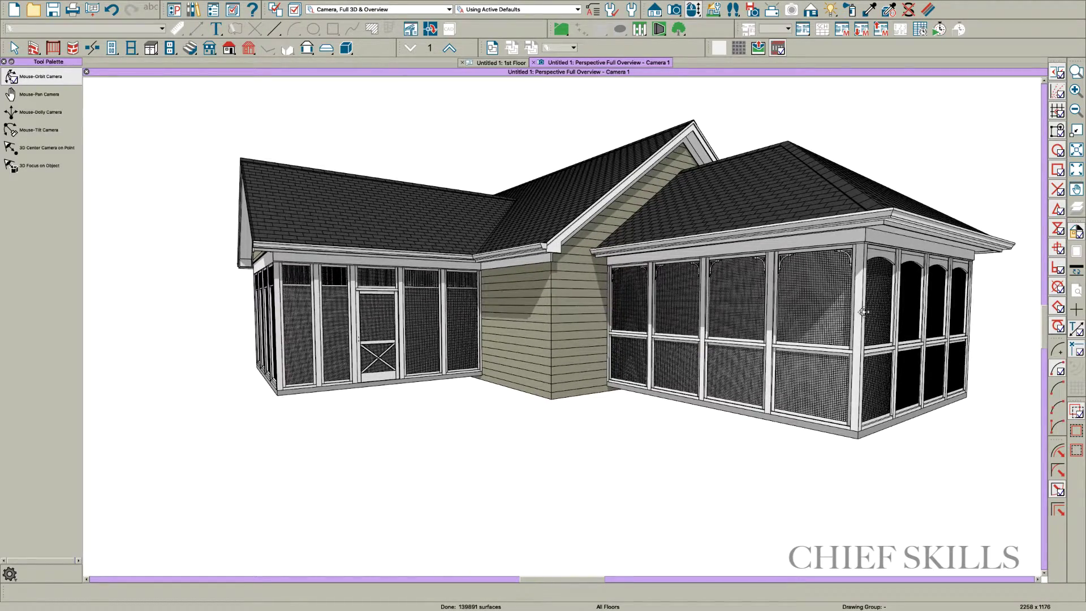
{"action": "left_click_drag", "start_coordinate": [863, 312], "coordinate": [419, 287]}
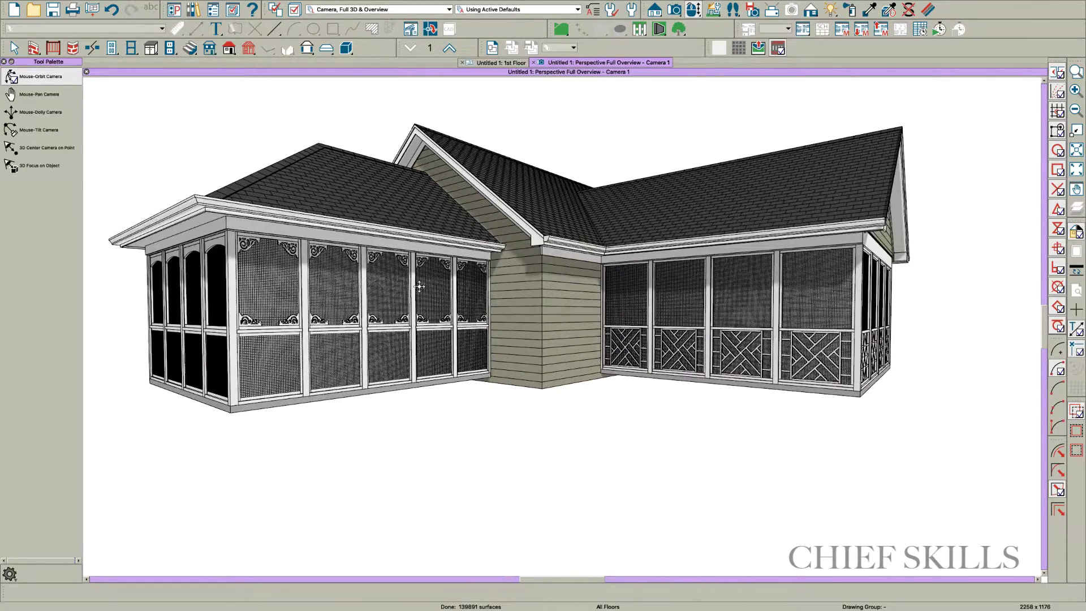
{"action": "left_click_drag", "start_coordinate": [819, 300], "coordinate": [726, 337]}
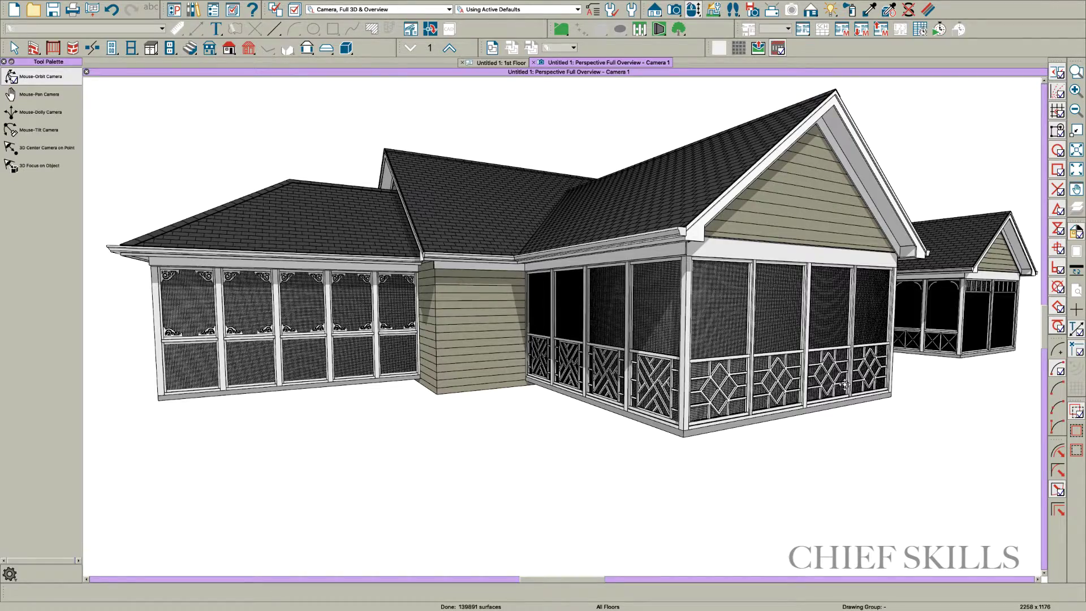
{"action": "left_click_drag", "start_coordinate": [844, 385], "coordinate": [748, 379]}
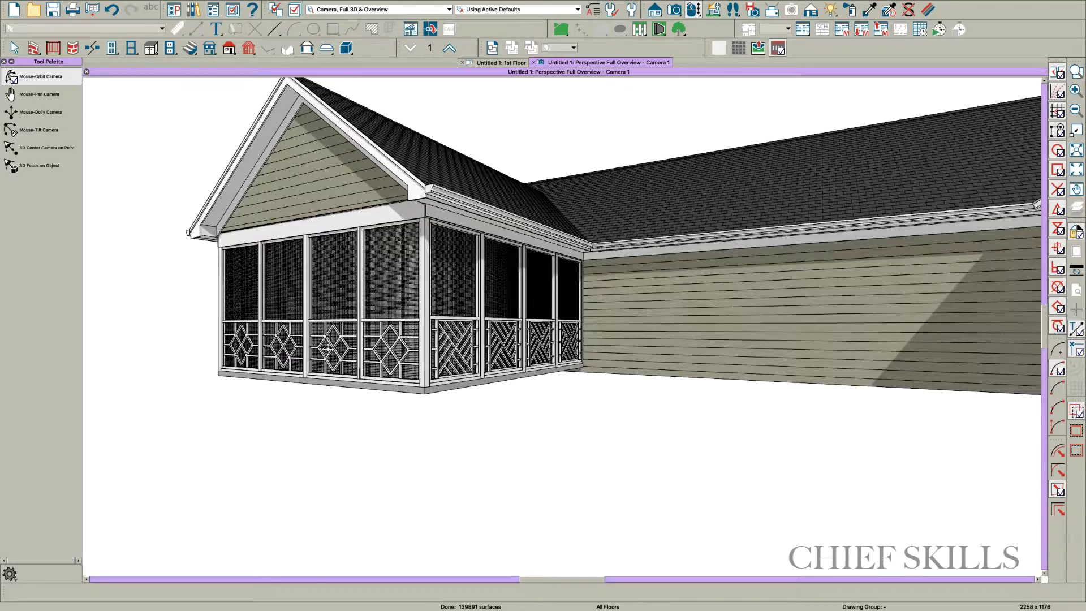
{"action": "left_click_drag", "start_coordinate": [327, 349], "coordinate": [692, 343]}
{"action": "left_click_drag", "start_coordinate": [828, 355], "coordinate": [842, 350]}
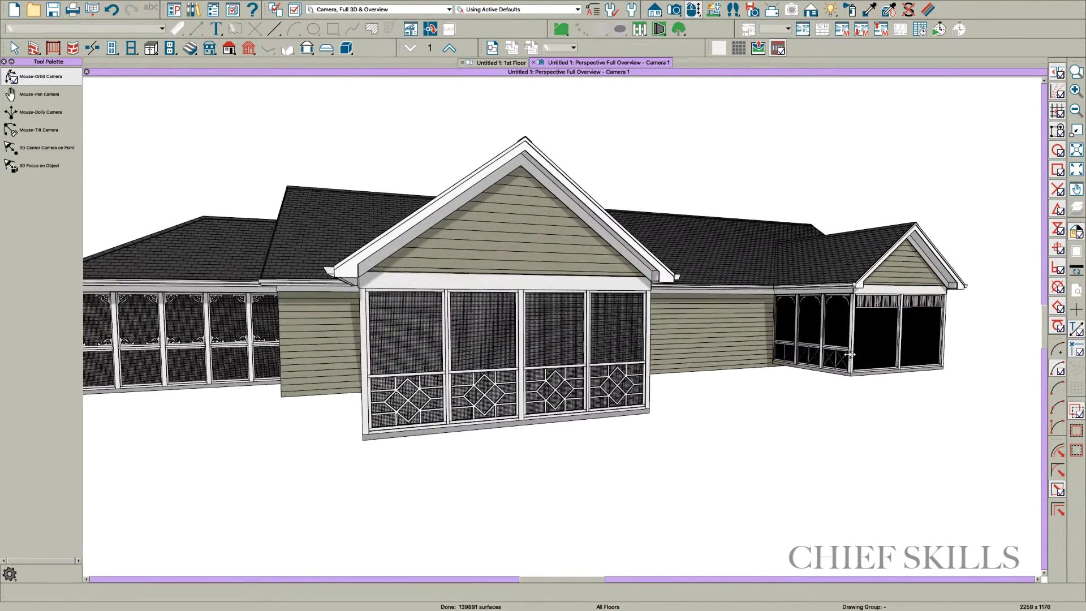
Step: Inspect close-up the X-pattern lower panels, curved brackets and baluster rails of the sample house's end porch
{"action": "scroll", "coordinate": [842, 350], "scroll_direction": "up", "scroll_amount": 8}
{"action": "scroll", "coordinate": [842, 349], "scroll_direction": "up", "scroll_amount": 5}
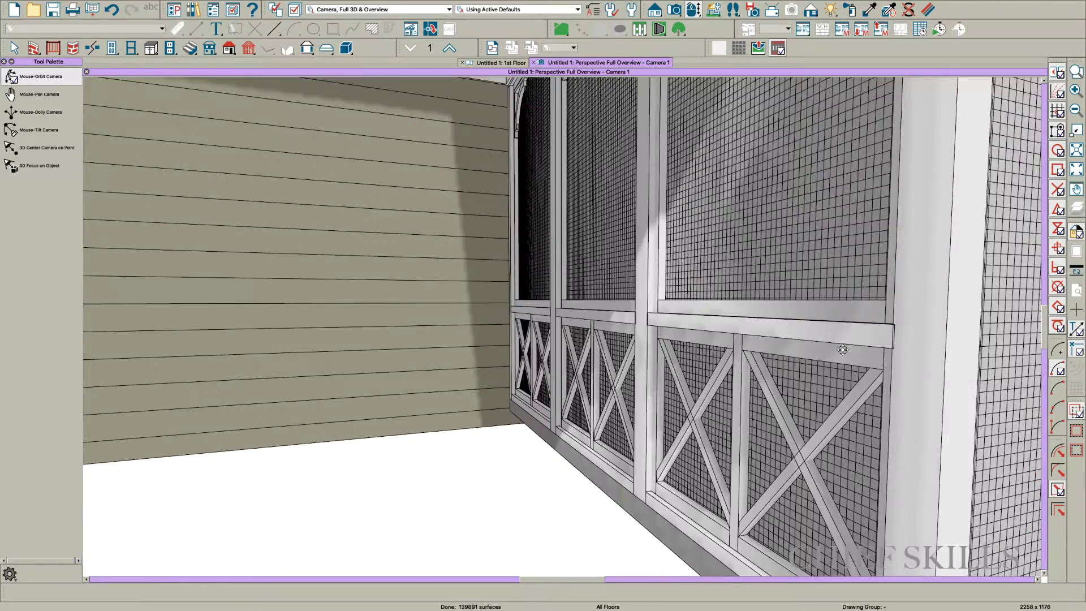
{"action": "scroll", "coordinate": [841, 349], "scroll_direction": "down", "scroll_amount": 4}
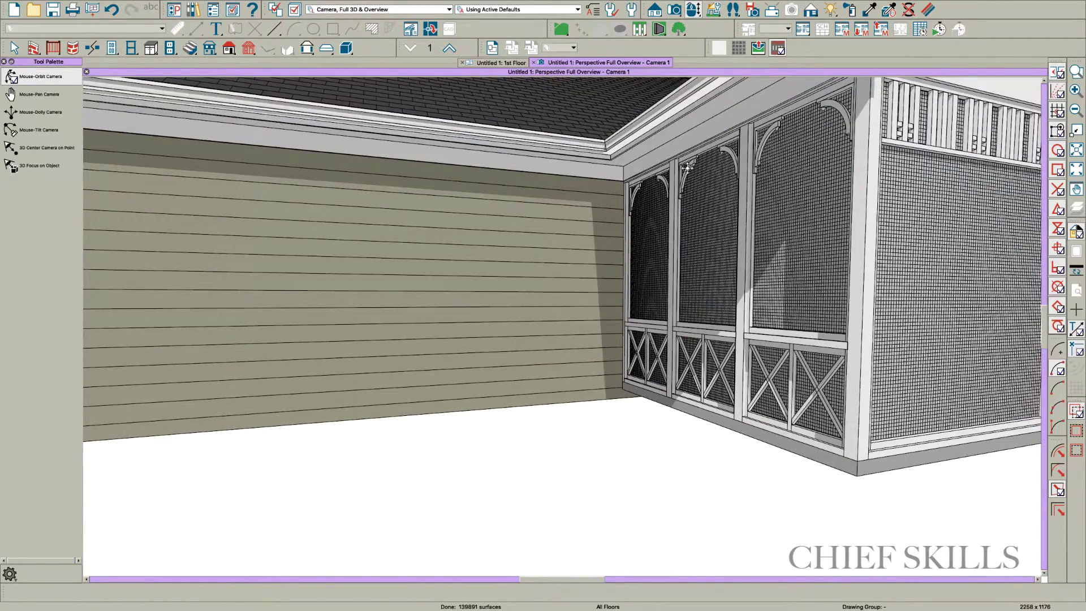
{"action": "scroll", "coordinate": [687, 167], "scroll_direction": "down", "scroll_amount": 8}
{"action": "left_click_drag", "start_coordinate": [905, 243], "coordinate": [798, 255]}
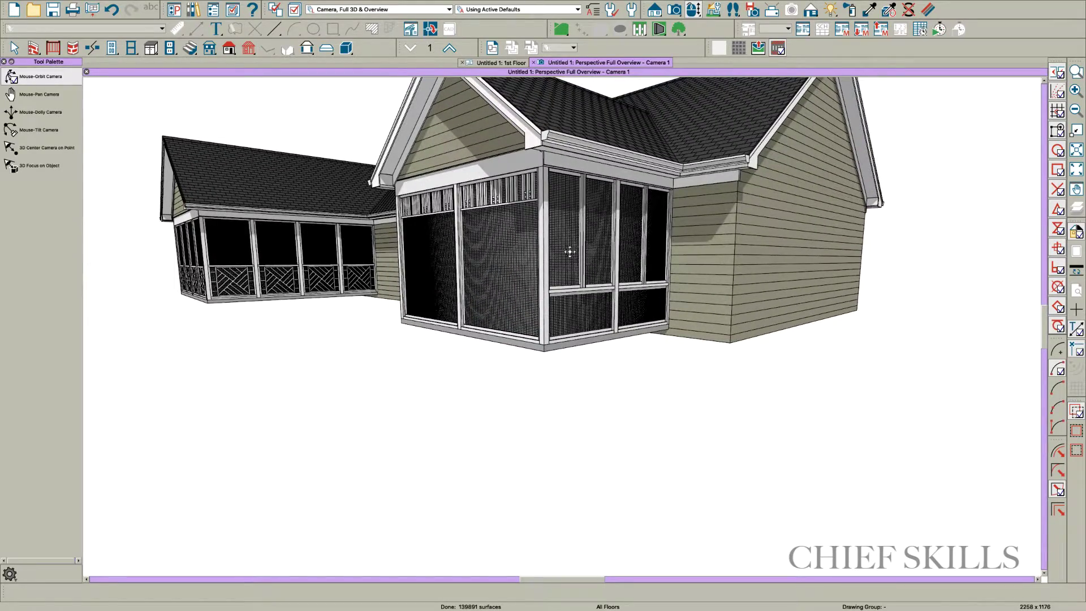
{"action": "left_click_drag", "start_coordinate": [553, 254], "coordinate": [521, 260]}
{"action": "scroll", "coordinate": [528, 267], "scroll_direction": "up", "scroll_amount": 2}
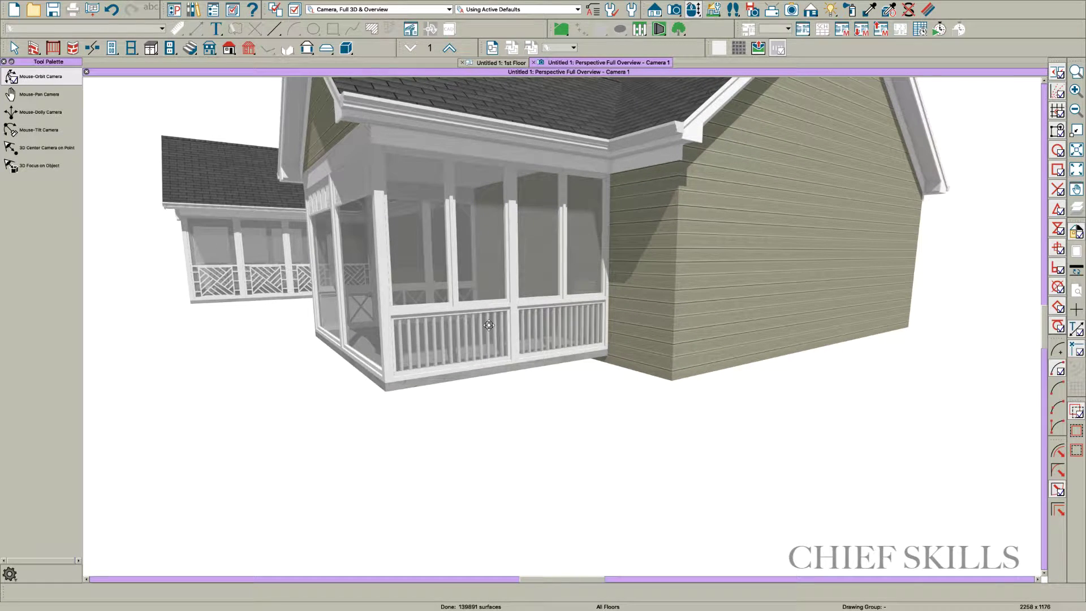
{"action": "scroll", "coordinate": [576, 319], "scroll_direction": "down", "scroll_amount": 5}
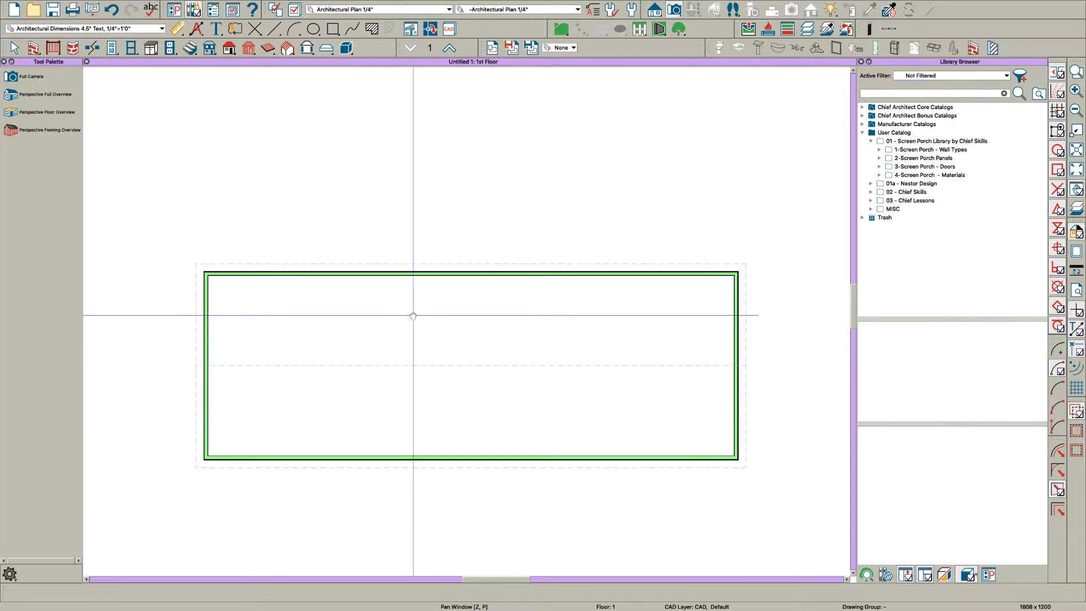
Step: Choose the Screen Wall - Just Screen type from the Standard Wall Types of the Screen Porch Library by Chief Skills
{"action": "scroll", "coordinate": [337, 310], "scroll_direction": "up", "scroll_amount": 1}
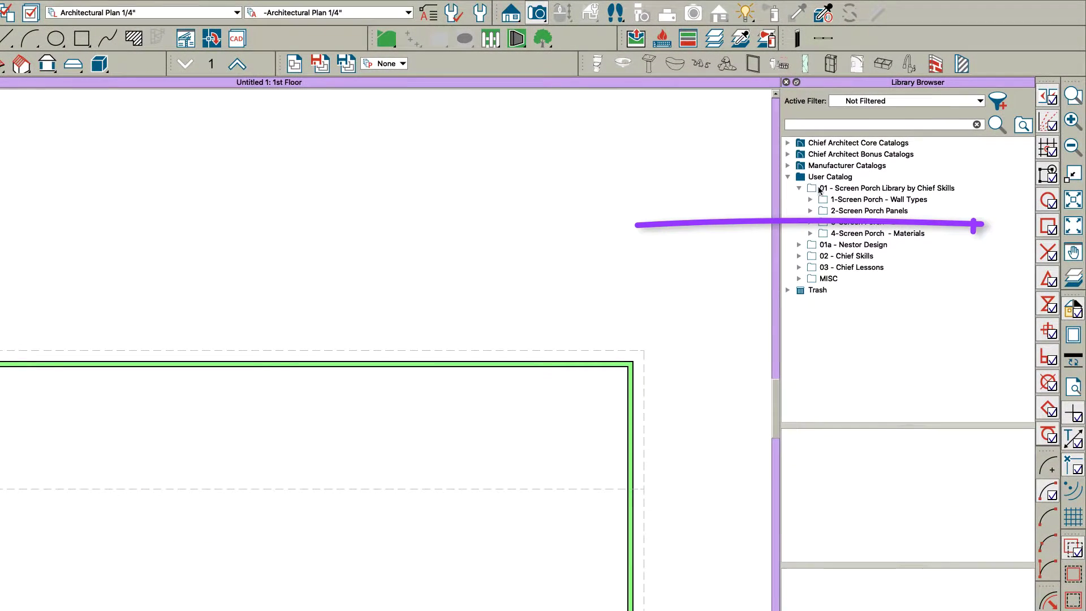
{"action": "left_click", "coordinate": [802, 189]}
{"action": "left_click", "coordinate": [883, 191]}
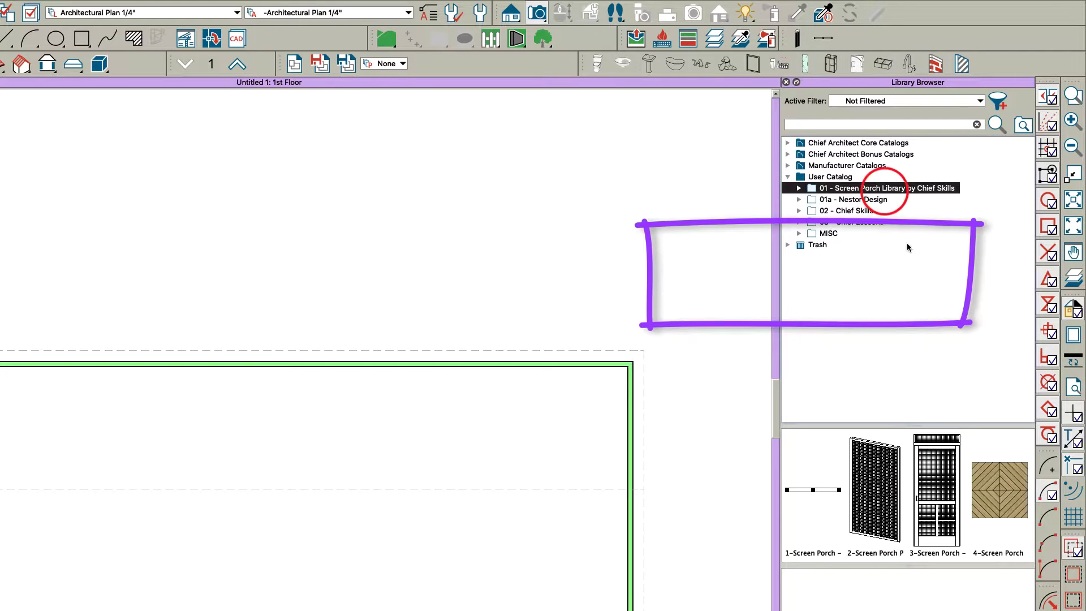
{"action": "left_click", "coordinate": [798, 188]}
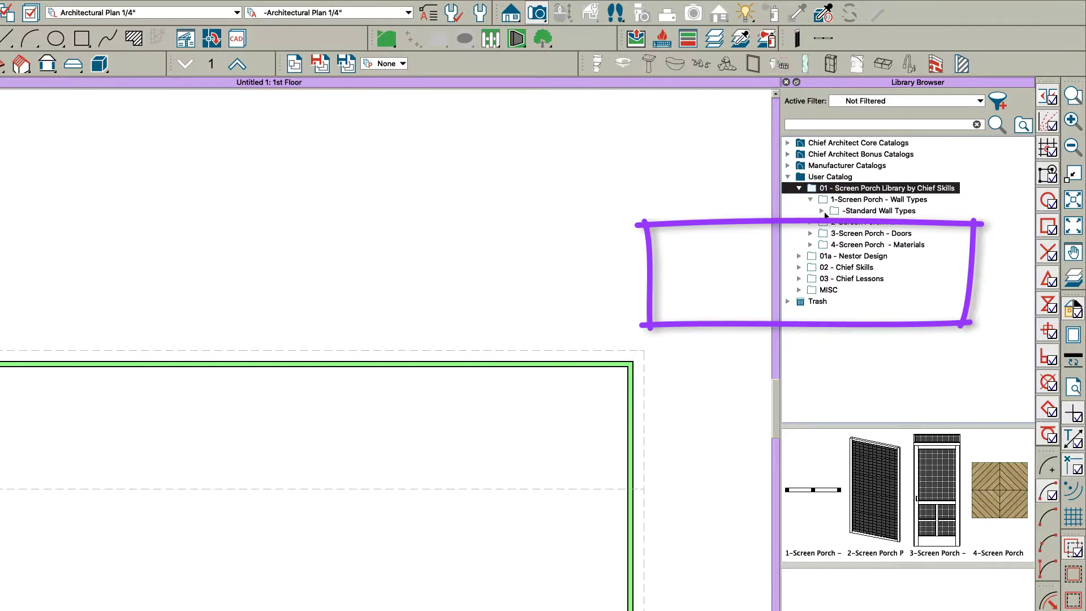
{"action": "left_click", "coordinate": [821, 211]}
{"action": "left_click", "coordinate": [899, 234]}
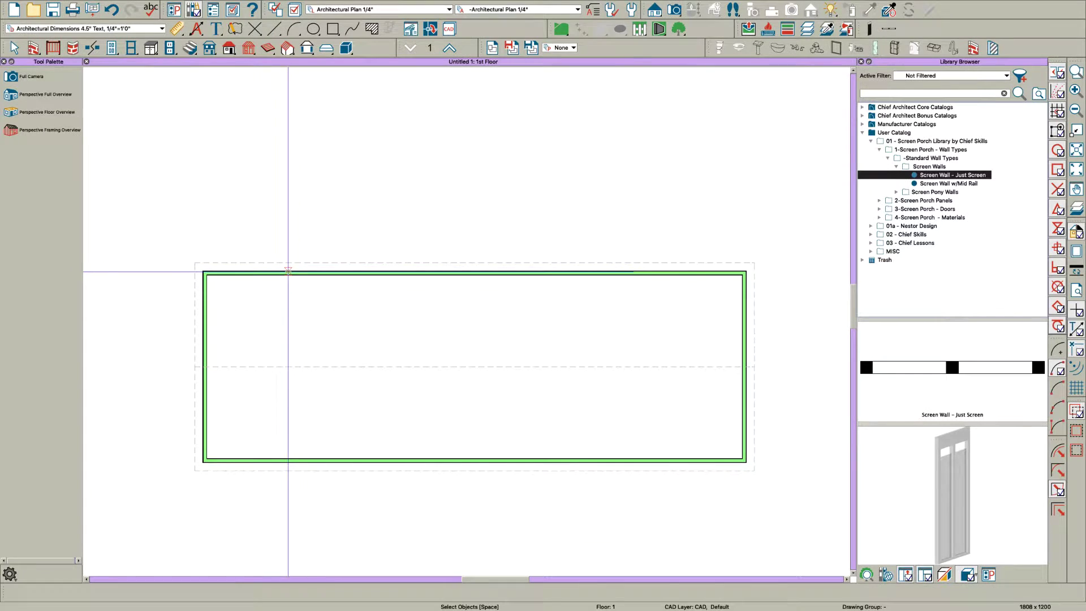
Step: Draw a three-sided screened porch about 16 feet deep, projecting from the upper exterior wall near the house's left end in plan
{"action": "mouse_move", "coordinate": [273, 271]}
{"action": "left_mouse_down"}
{"action": "mouse_move", "coordinate": [276, 153]}
{"action": "mouse_move", "coordinate": [374, 153]}
{"action": "mouse_move", "coordinate": [395, 154]}
{"action": "mouse_move", "coordinate": [401, 272]}
{"action": "left_mouse_up"}
{"action": "key", "text": "space"}
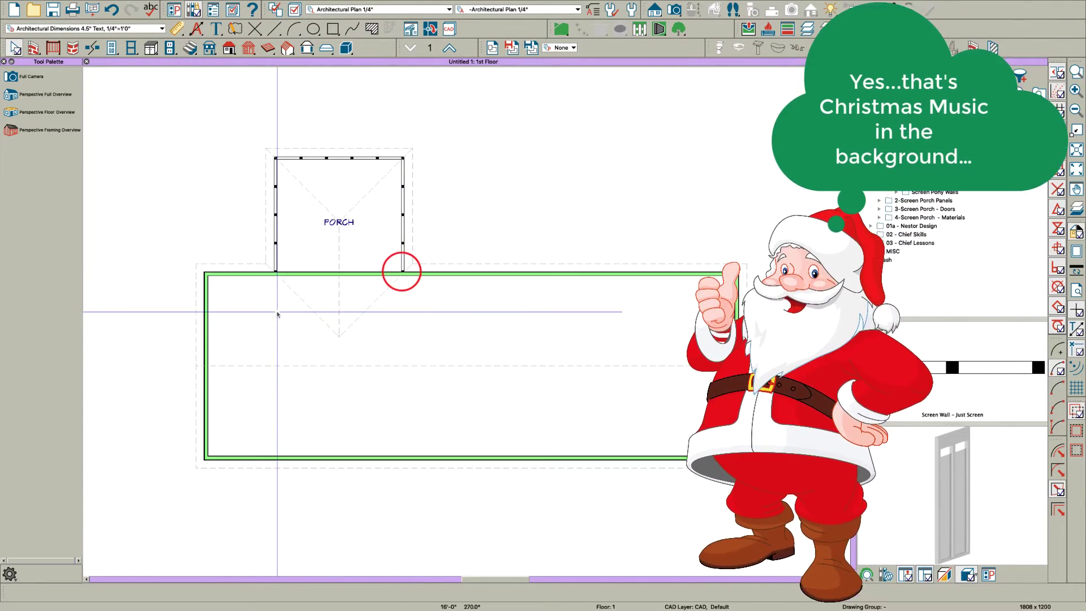
{"action": "scroll", "coordinate": [279, 316], "scroll_direction": "down", "scroll_amount": 1}
{"action": "scroll", "coordinate": [317, 189], "scroll_direction": "up", "scroll_amount": 1}
{"action": "left_click", "coordinate": [328, 166]}
{"action": "left_click", "coordinate": [327, 166]}
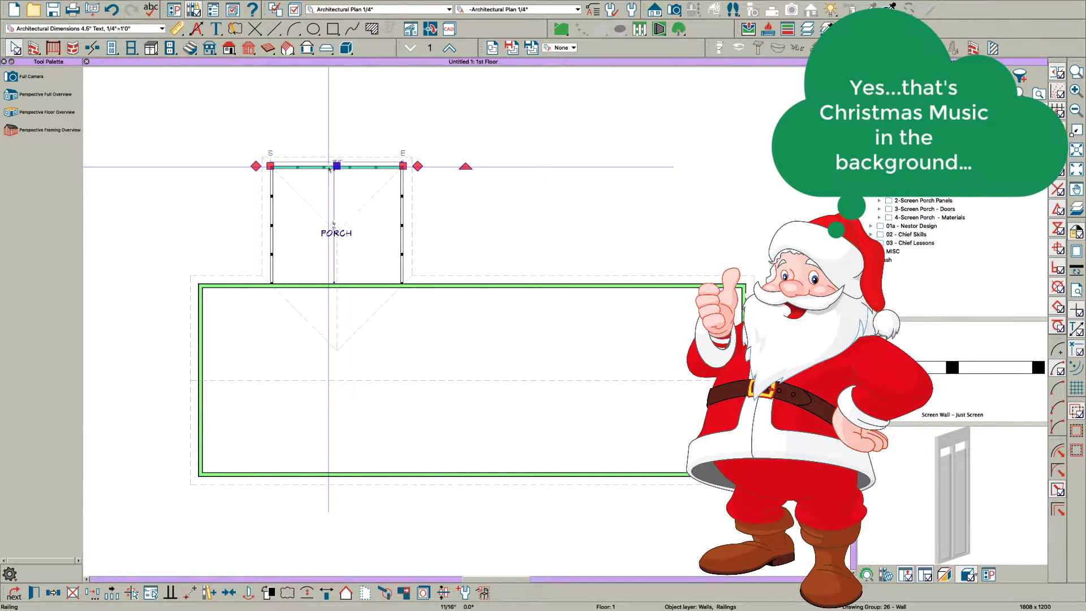
{"action": "scroll", "coordinate": [280, 200], "scroll_direction": "down", "scroll_amount": 3}
{"action": "key", "text": "Escape"}
{"action": "scroll", "coordinate": [438, 191], "scroll_direction": "up", "scroll_amount": 4}
{"action": "middle_click_drag", "start_coordinate": [455, 193], "coordinate": [495, 228]}
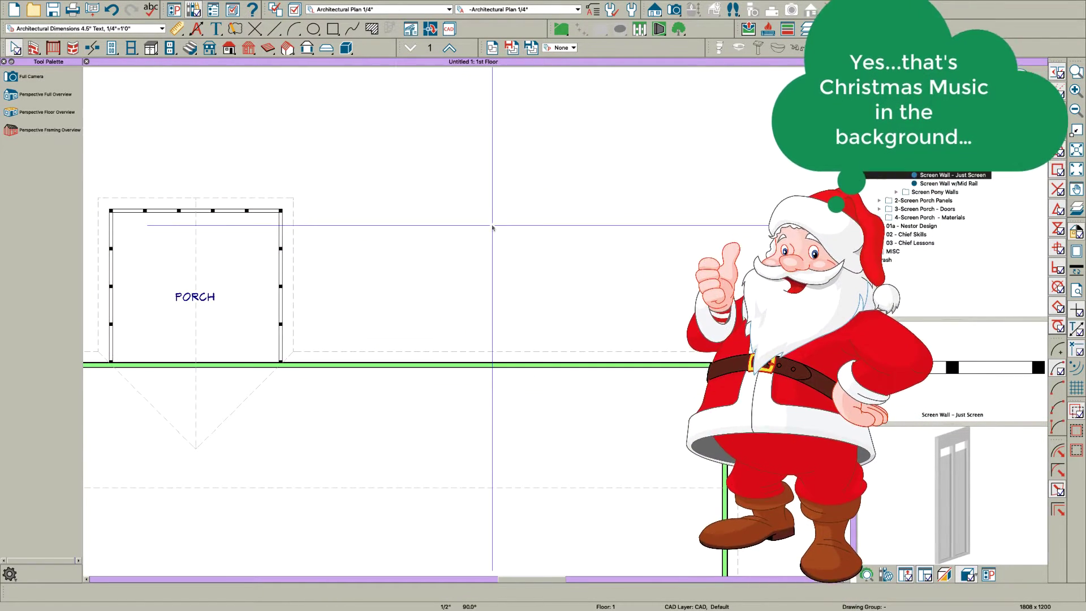
Step: Draw a second three-sided porch about 12 feet deep with Screen Wall w/Mid Rail on the same exterior wall, near its right end
{"action": "scroll", "coordinate": [568, 277], "scroll_direction": "up", "scroll_amount": 1}
{"action": "middle_click_drag", "start_coordinate": [554, 273], "coordinate": [516, 272]}
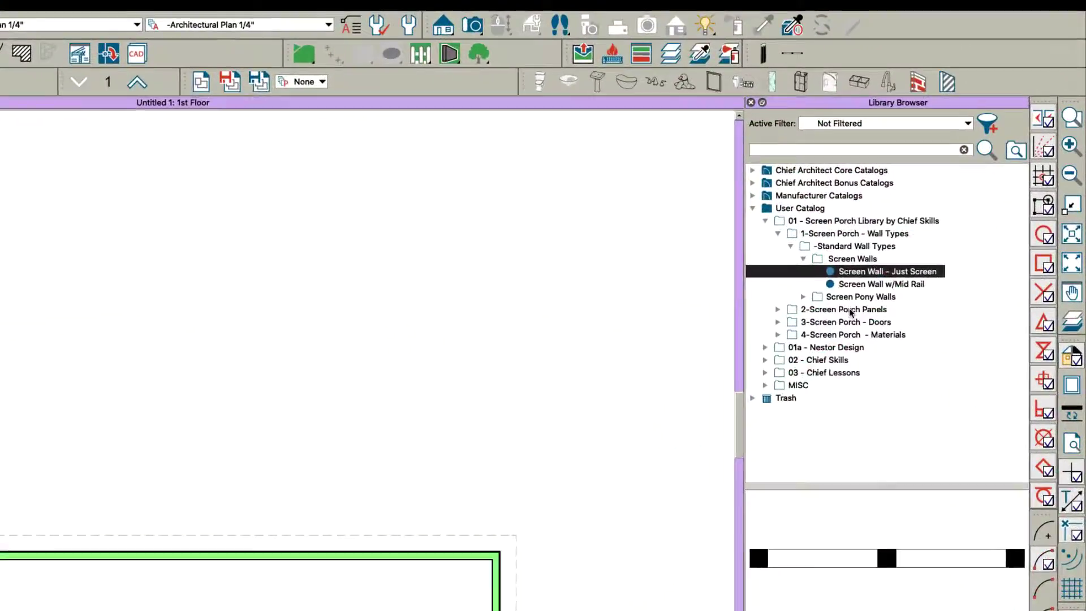
{"action": "left_click", "coordinate": [951, 184]}
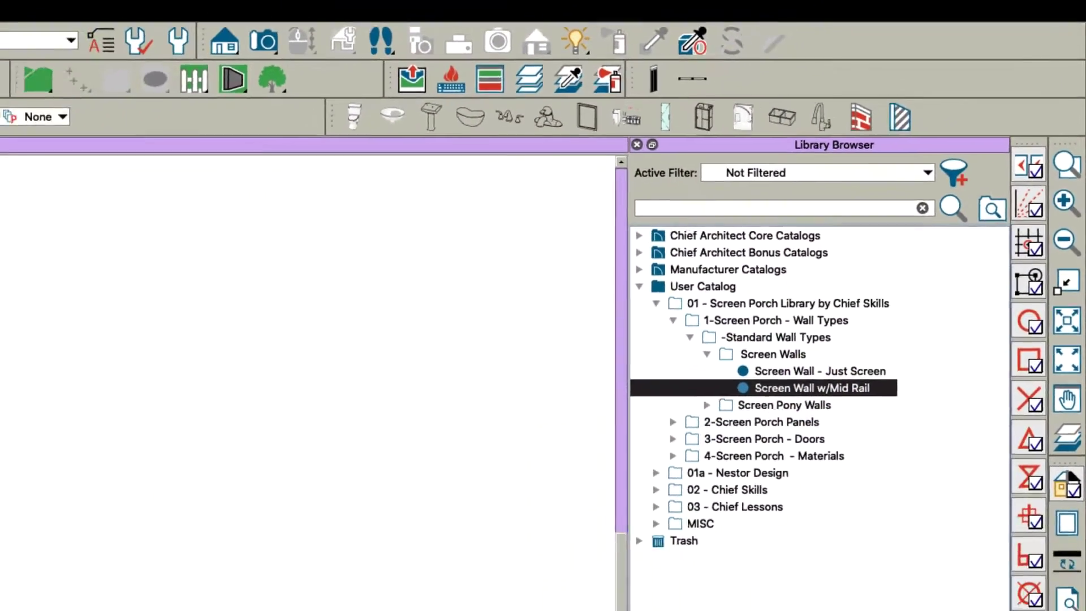
{"action": "mouse_move", "coordinate": [462, 363]}
{"action": "left_mouse_down"}
{"action": "mouse_move", "coordinate": [473, 231]}
{"action": "mouse_move", "coordinate": [462, 245]}
{"action": "mouse_move", "coordinate": [639, 246]}
{"action": "mouse_move", "coordinate": [634, 360]}
{"action": "left_mouse_up"}
{"action": "key", "text": "space"}
{"action": "scroll", "coordinate": [616, 272], "scroll_direction": "down", "scroll_amount": 1}
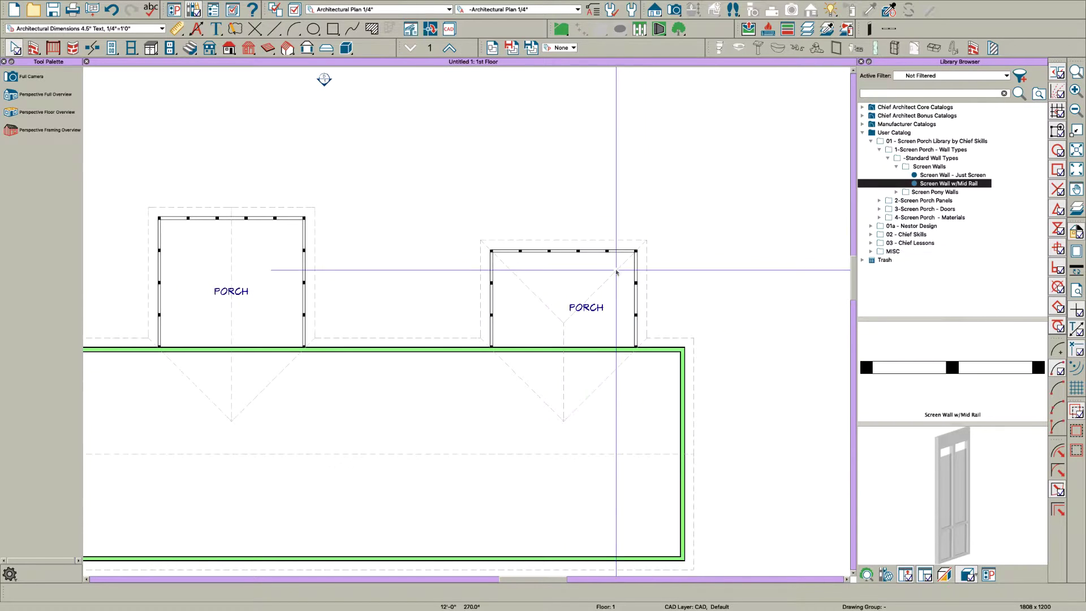
Step: Open a Perspective Full Overview of the house and examine the two new screened porches from outside
{"action": "key", "text": "F5"}
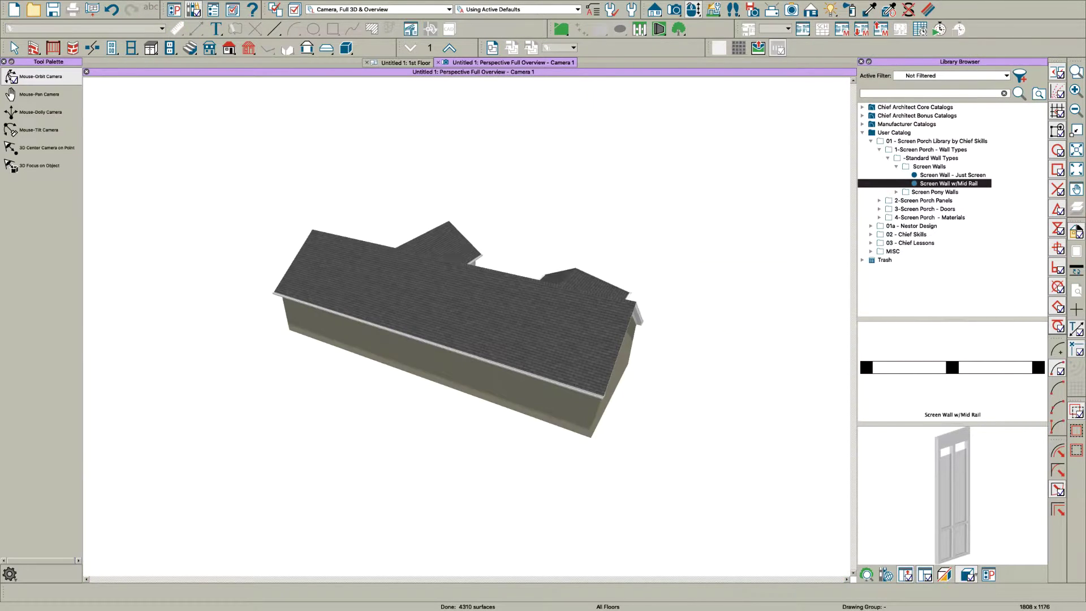
{"action": "left_click_drag", "start_coordinate": [602, 323], "coordinate": [392, 272]}
{"action": "scroll", "coordinate": [533, 255], "scroll_direction": "up", "scroll_amount": 7}
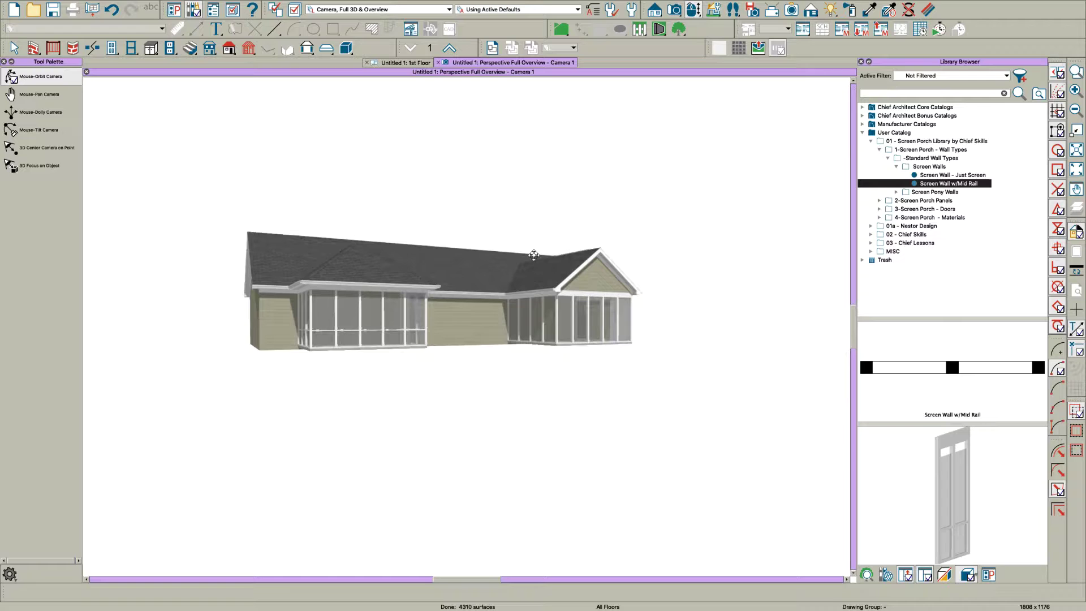
{"action": "left_click_drag", "start_coordinate": [549, 315], "coordinate": [656, 364]}
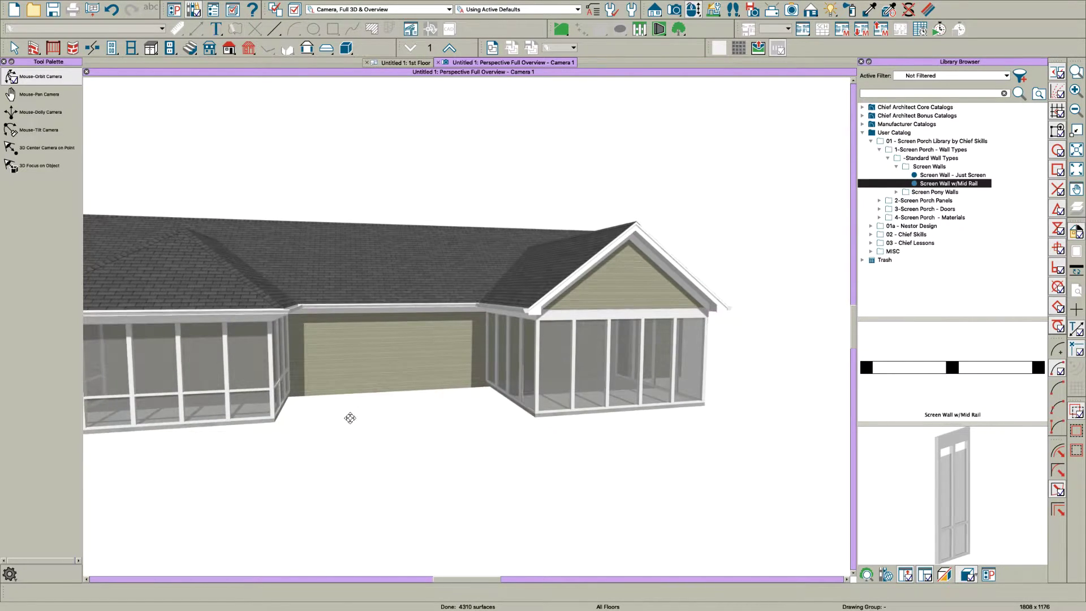
{"action": "left_click_drag", "start_coordinate": [350, 418], "coordinate": [357, 423]}
{"action": "left_click_drag", "start_coordinate": [560, 358], "coordinate": [606, 362]}
Step: Set the room type of the gabled screened porch to Unspecified and accept the room specification
{"action": "scroll", "coordinate": [606, 364], "scroll_direction": "up", "scroll_amount": 9}
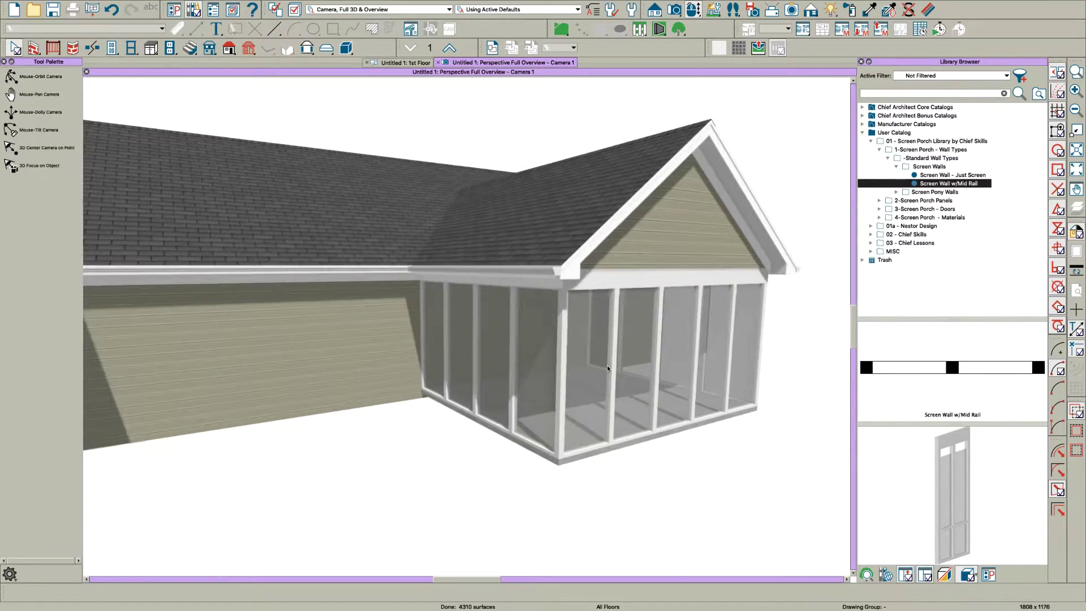
{"action": "scroll", "coordinate": [587, 381], "scroll_direction": "up", "scroll_amount": 2}
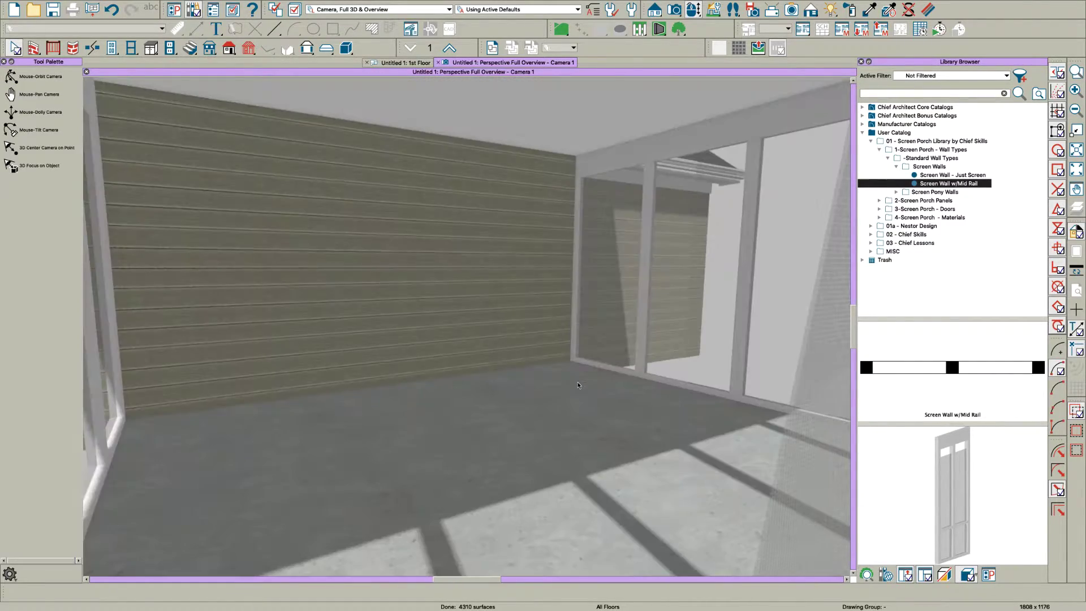
{"action": "left_click", "coordinate": [546, 396]}
{"action": "double_click", "coordinate": [554, 405]}
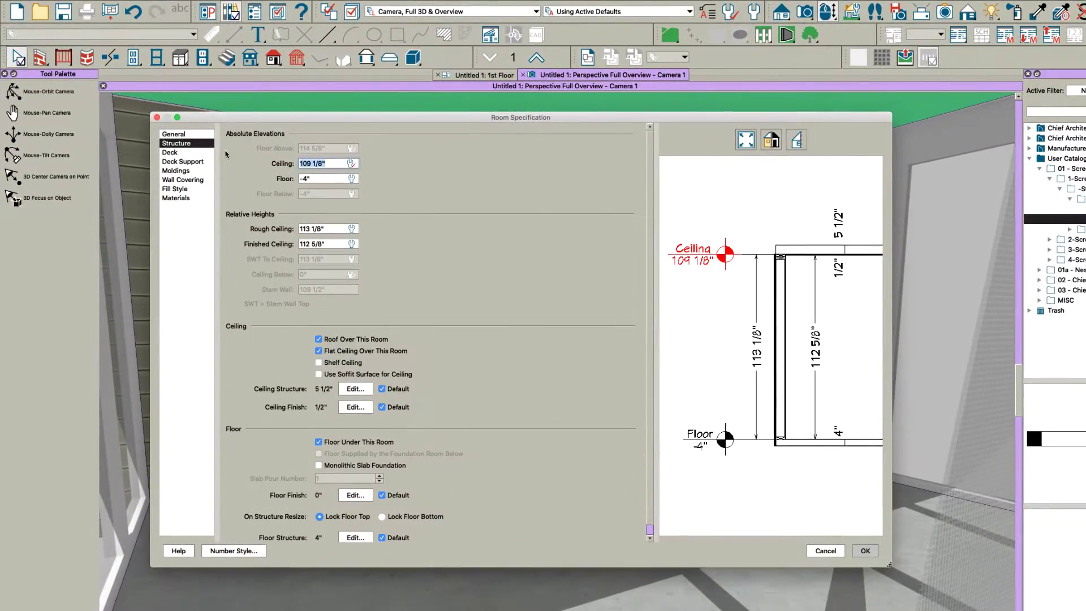
{"action": "left_click", "coordinate": [174, 134]}
{"action": "left_click", "coordinate": [303, 151]}
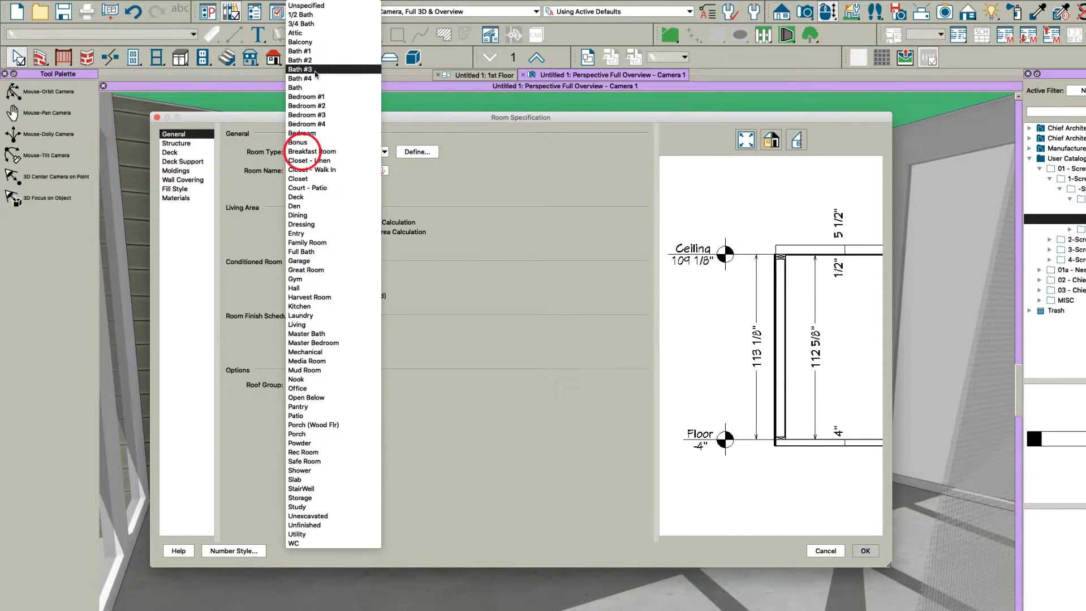
{"action": "left_click", "coordinate": [290, 6]}
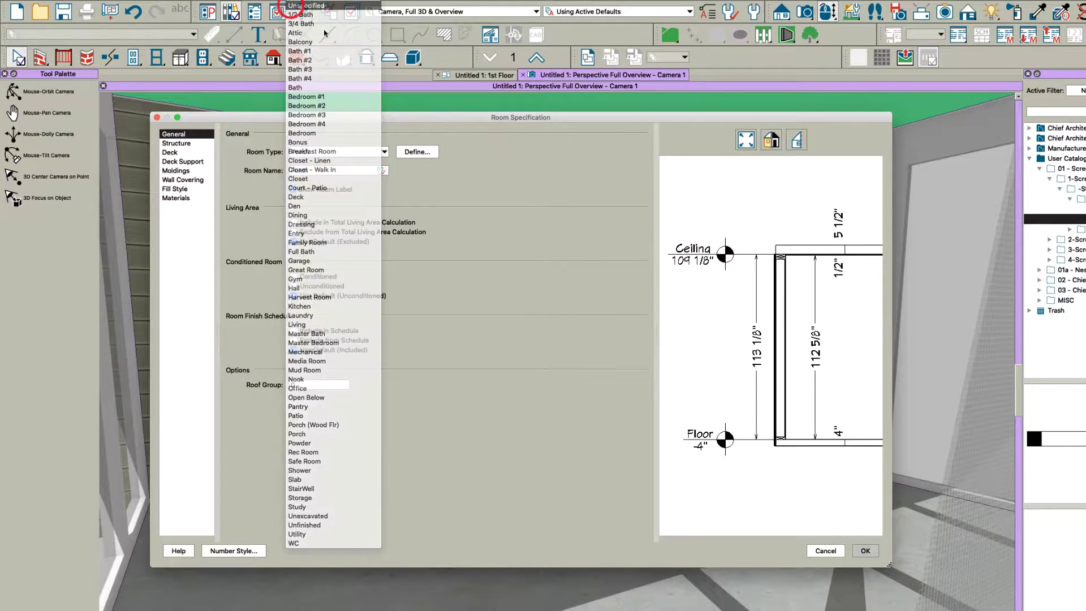
{"action": "left_click", "coordinate": [177, 143]}
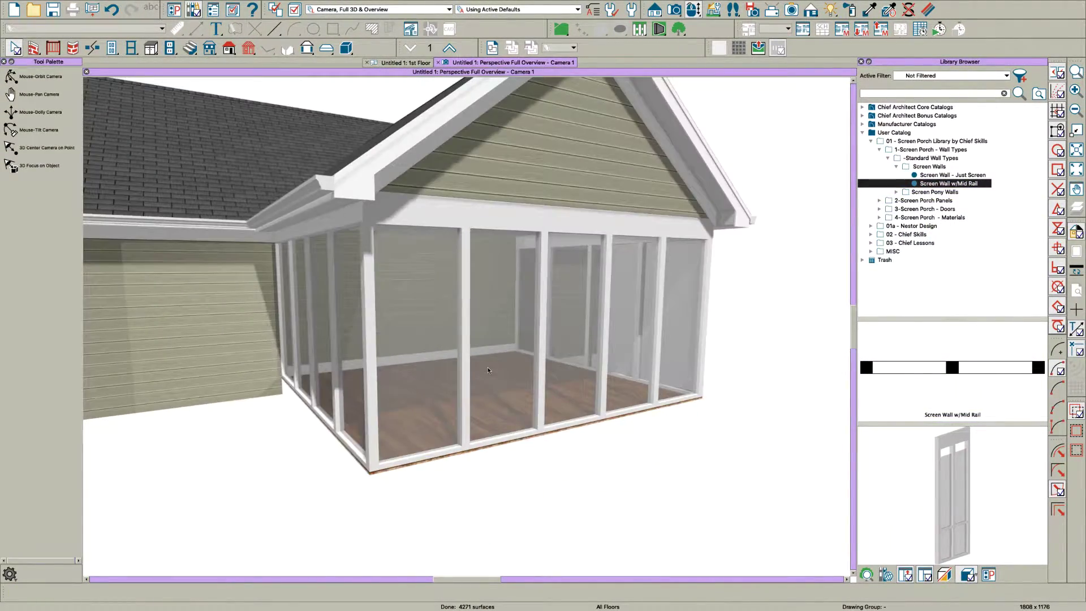
Step: Look inside the gabled screened porch and set its room type to Porch
{"action": "left_click_drag", "start_coordinate": [501, 327], "coordinate": [501, 335]}
{"action": "scroll", "coordinate": [447, 406], "scroll_direction": "up", "scroll_amount": 5}
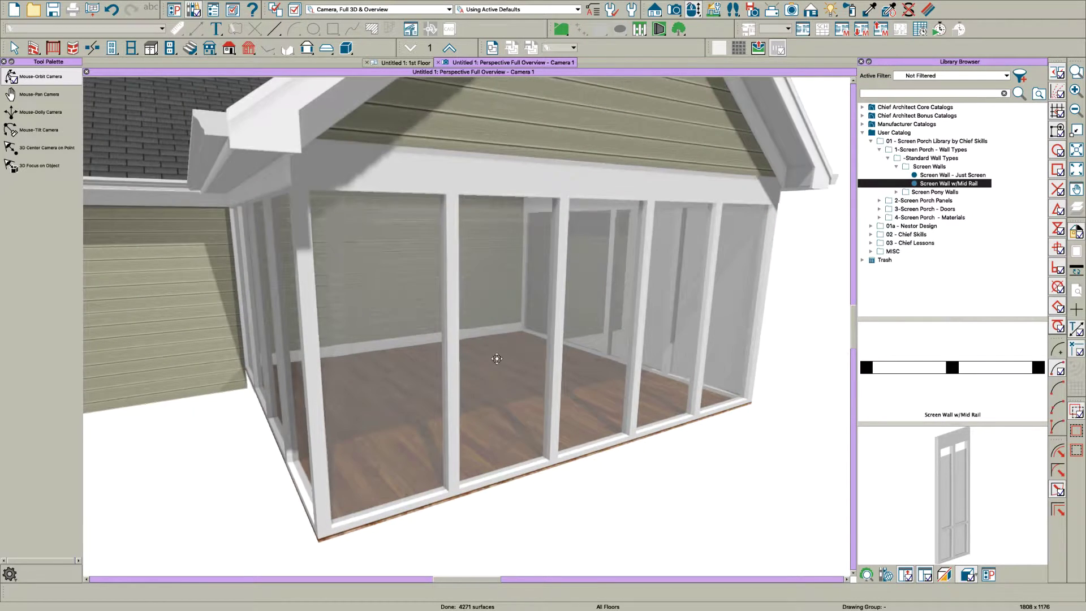
{"action": "scroll", "coordinate": [497, 283], "scroll_direction": "up", "scroll_amount": 2}
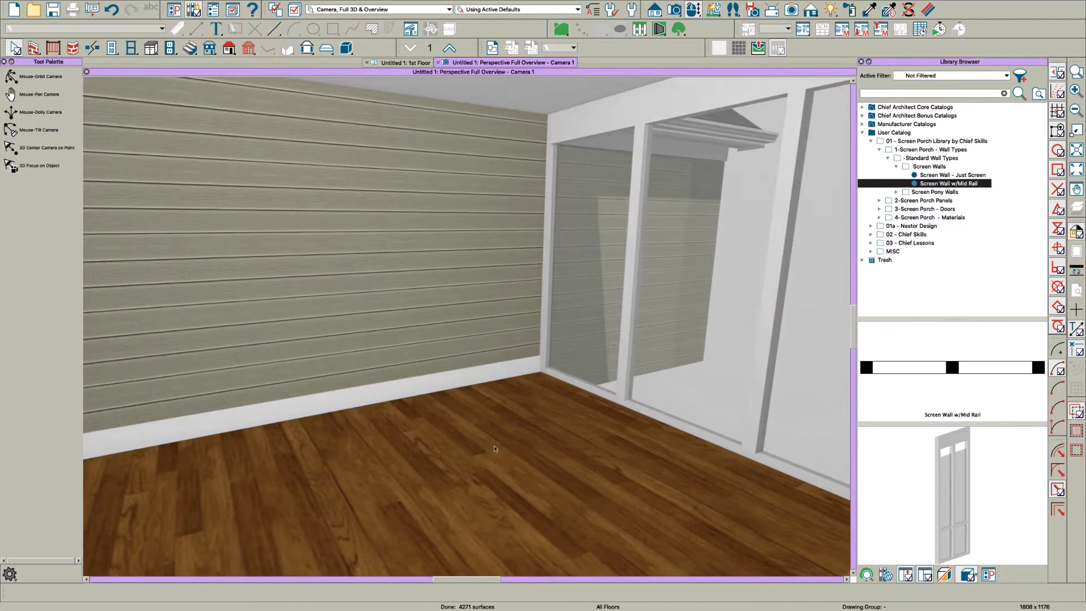
{"action": "double_click", "coordinate": [482, 462]}
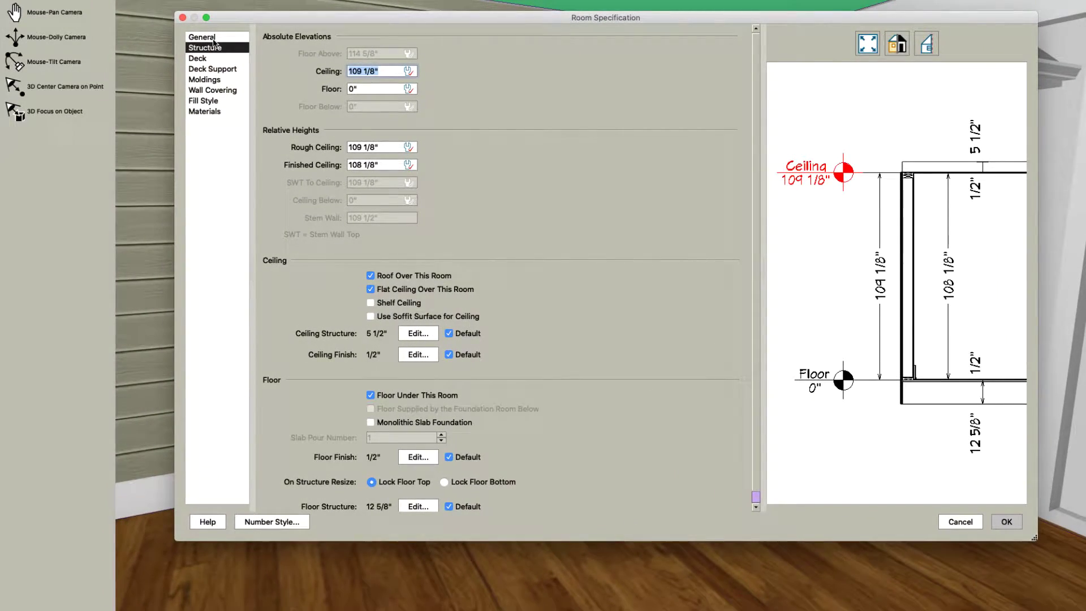
{"action": "left_click", "coordinate": [213, 38]}
{"action": "left_click", "coordinate": [367, 57]}
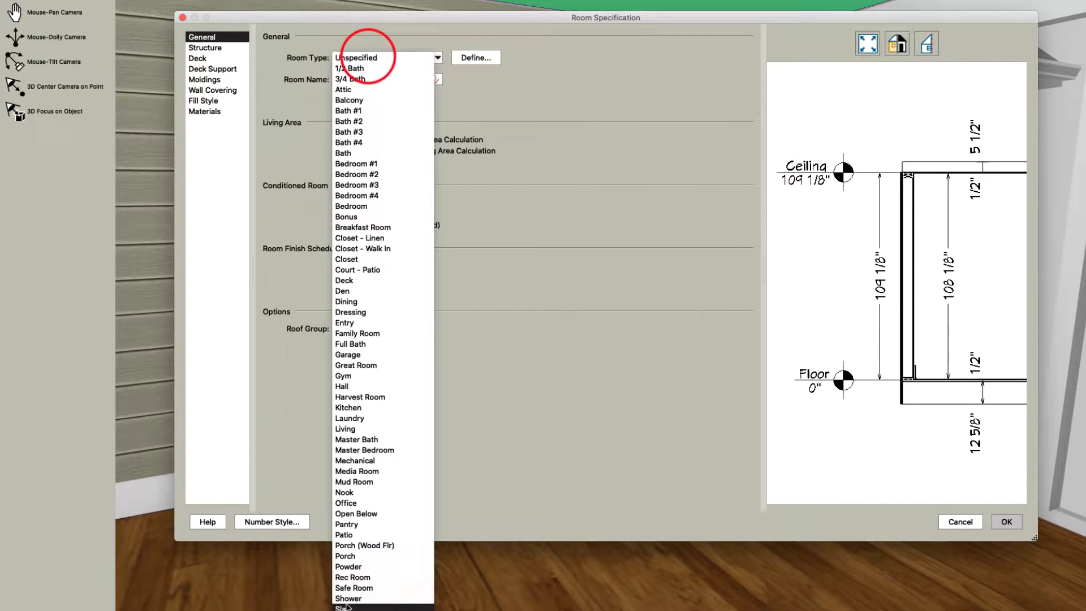
{"action": "left_click", "coordinate": [360, 556]}
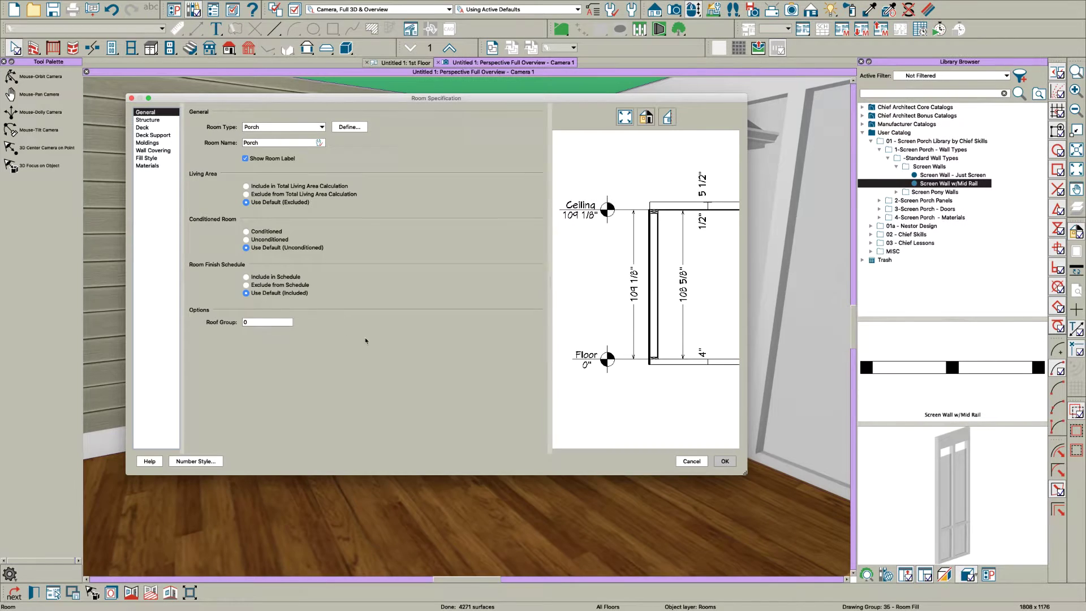
{"action": "left_click", "coordinate": [303, 130]}
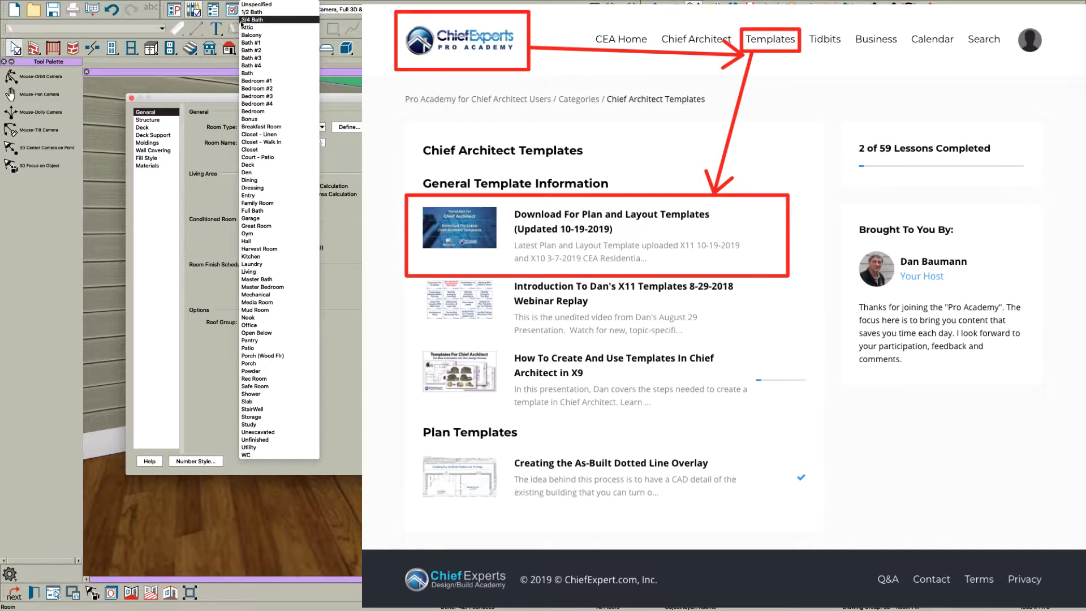
{"action": "left_click", "coordinate": [254, 364]}
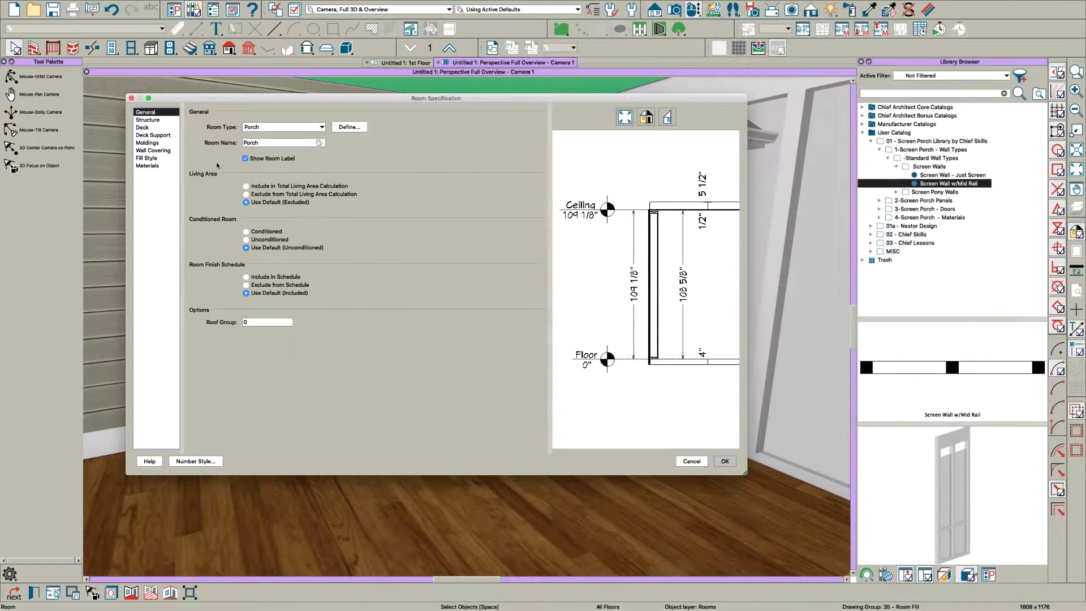
Step: Set the porch room's absolute floor elevation to -4" and accept the room specification
{"action": "left_click", "coordinate": [147, 120]}
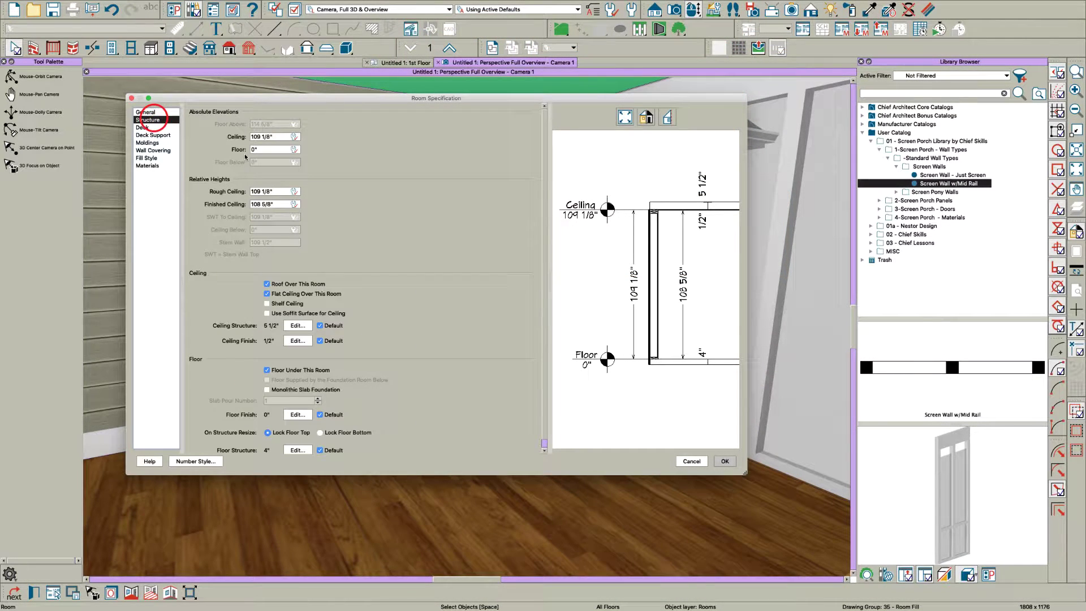
{"action": "left_click", "coordinate": [268, 149]}
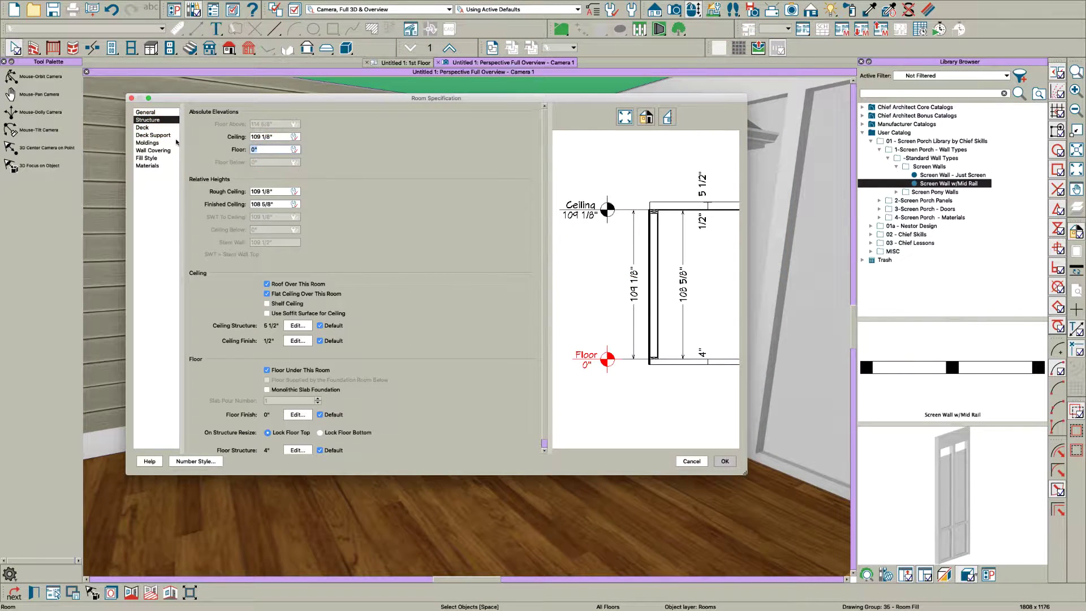
{"action": "type", "text": "-4"}
{"action": "key", "text": "Tab"}
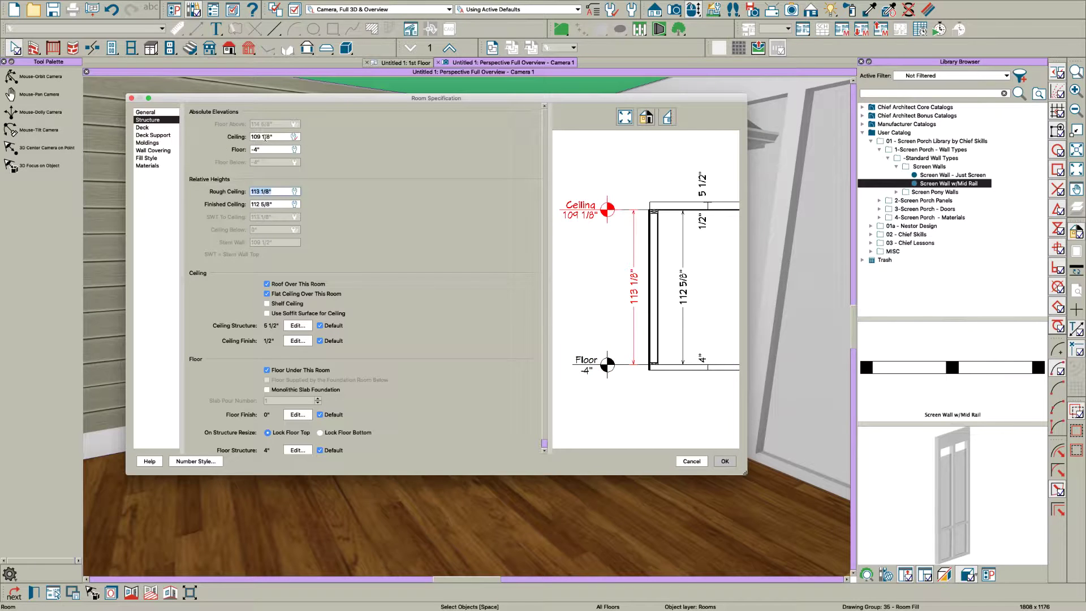
{"action": "left_click", "coordinate": [289, 136]}
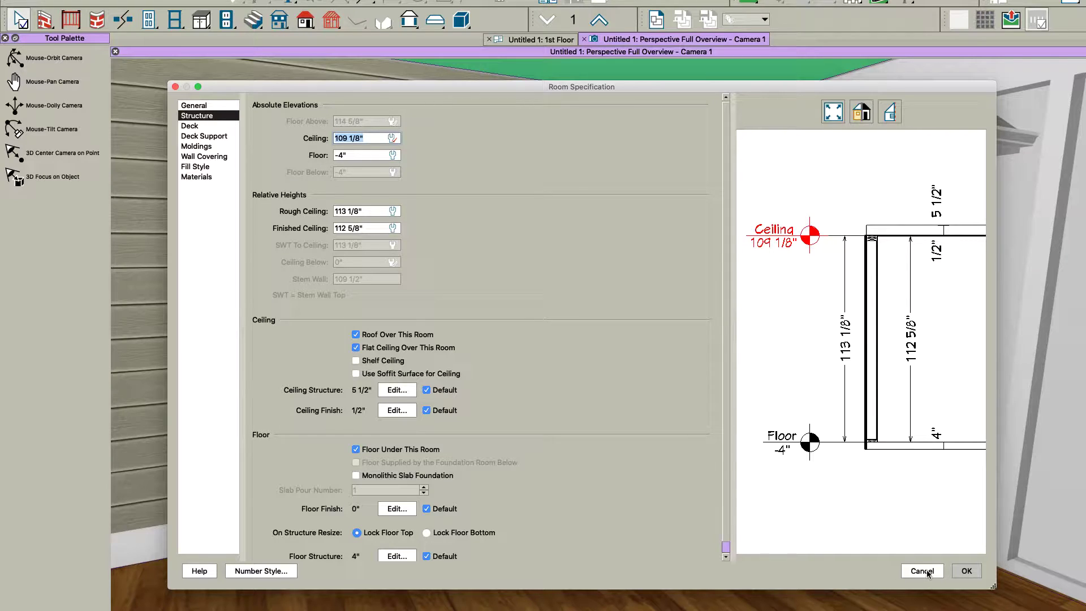
{"action": "left_click", "coordinate": [966, 572]}
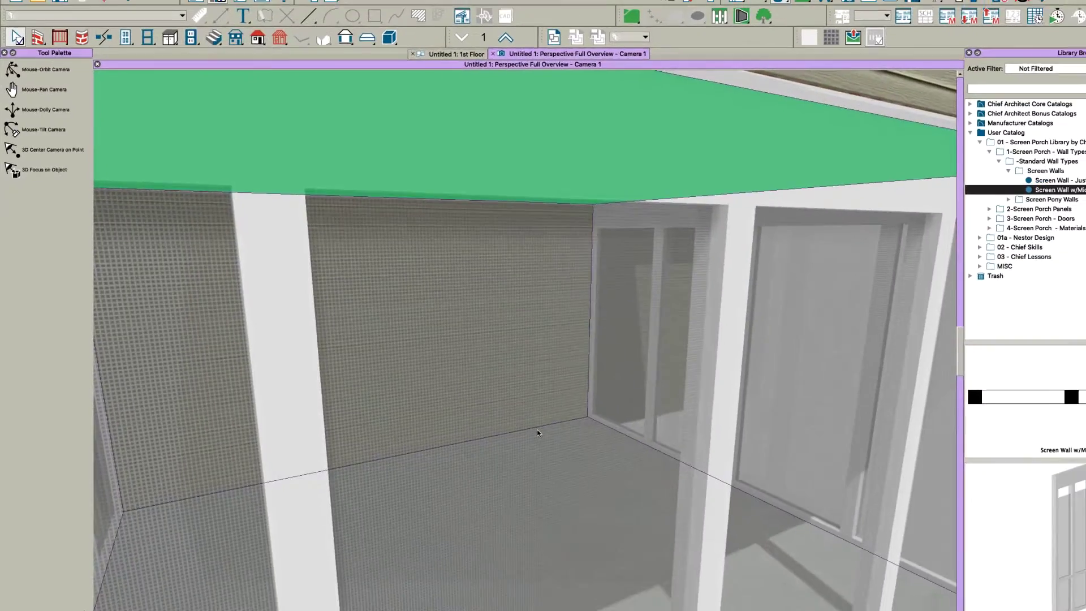
Step: Open the railing specification of the gabled porch's front screen wall and examine its newel width, spacing and panel settings
{"action": "scroll", "coordinate": [537, 433], "scroll_direction": "down", "scroll_amount": 10}
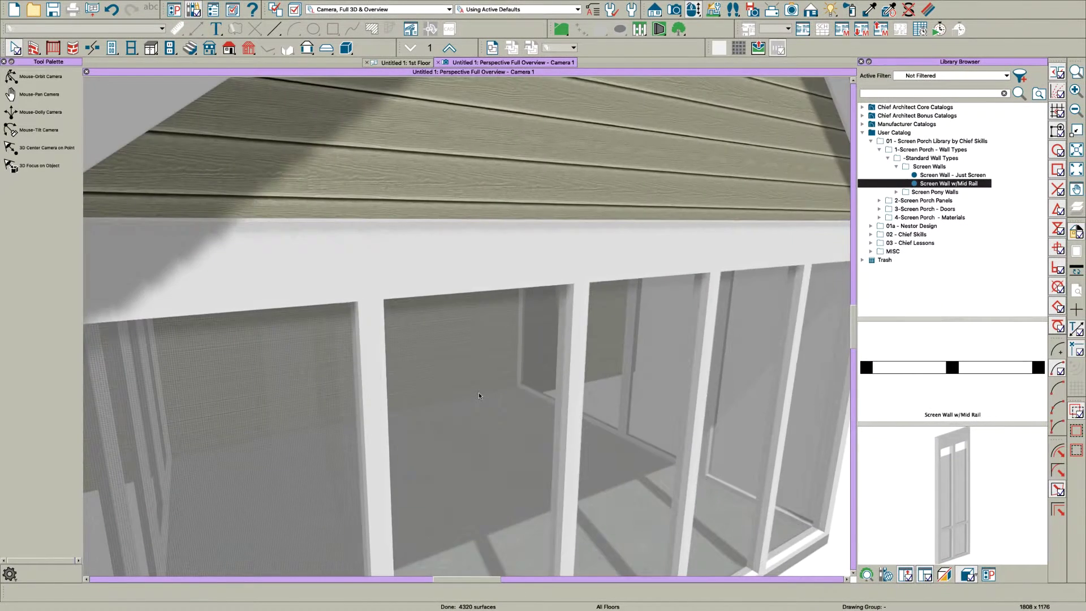
{"action": "key", "text": "o"}
{"action": "left_click_drag", "start_coordinate": [532, 457], "coordinate": [544, 440]}
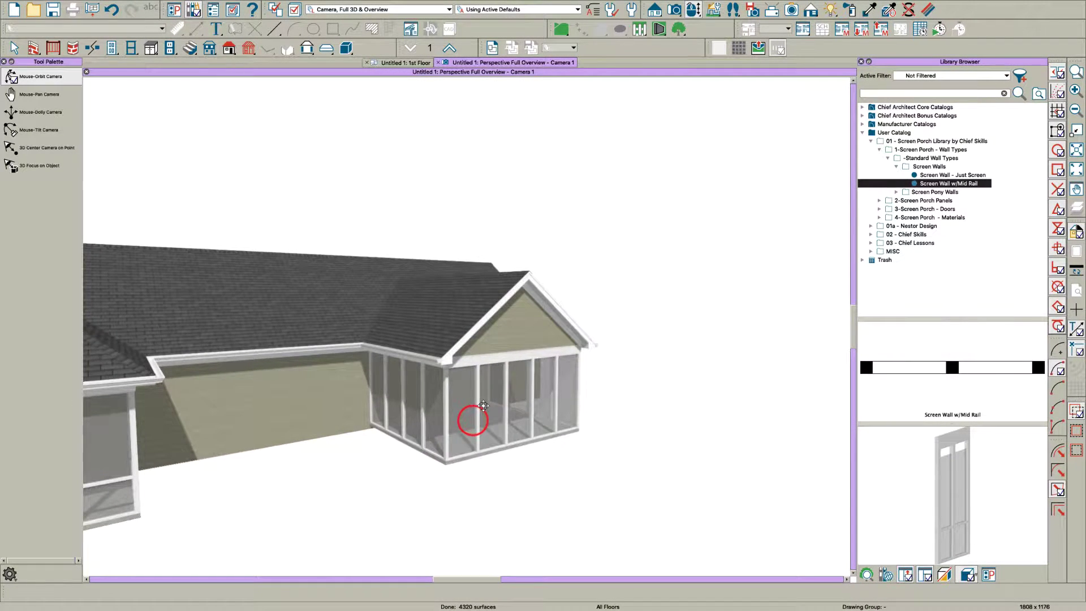
{"action": "left_click_drag", "start_coordinate": [483, 406], "coordinate": [507, 360]}
{"action": "key", "text": "space"}
{"action": "left_click", "coordinate": [592, 433]}
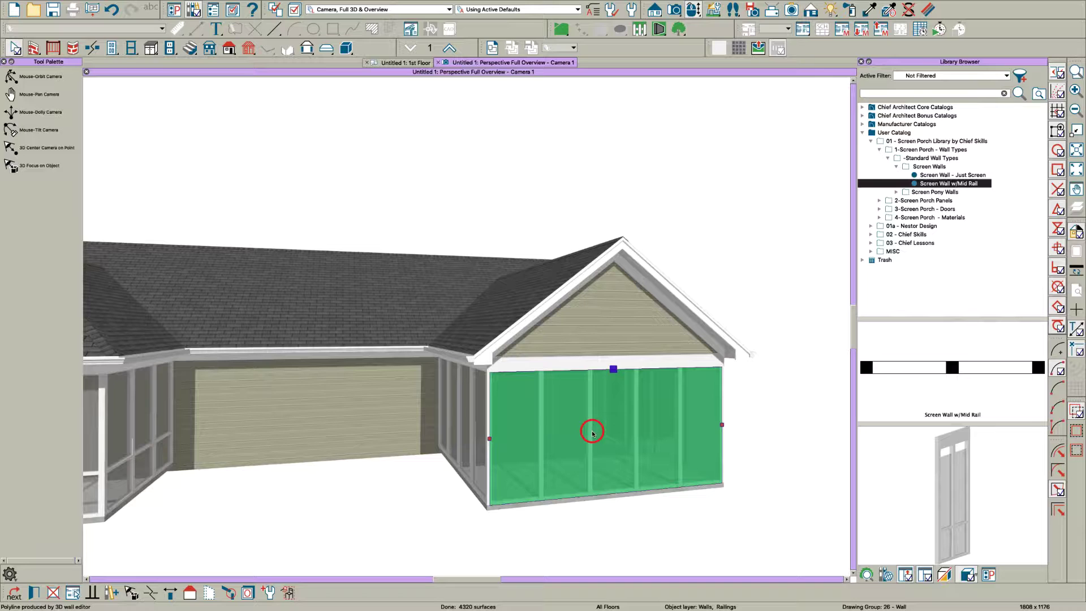
{"action": "double_click", "coordinate": [594, 443]}
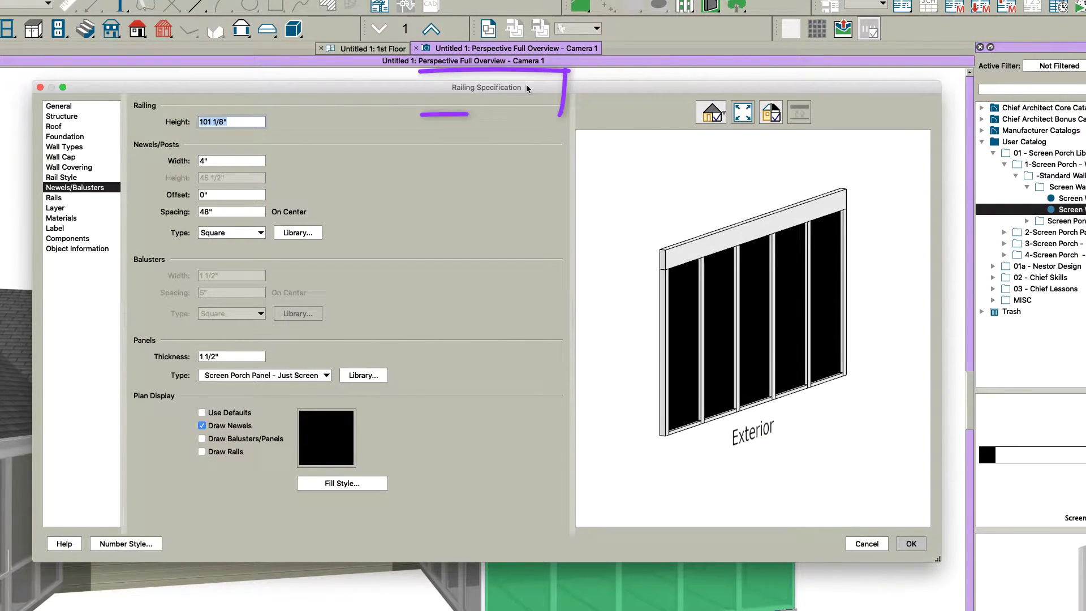
{"action": "left_click_drag", "start_coordinate": [811, 286], "coordinate": [788, 290]}
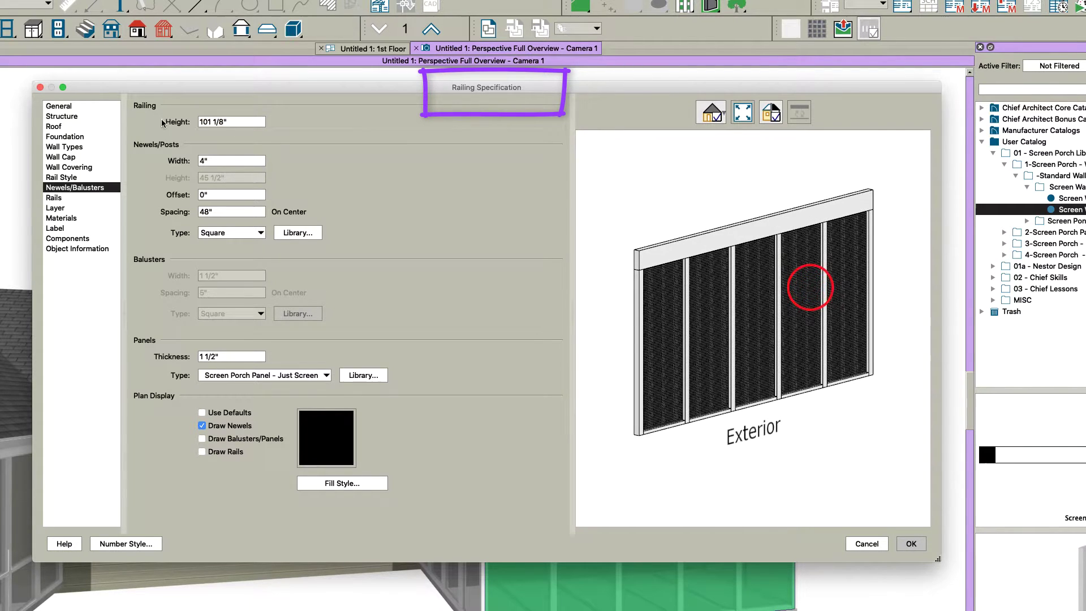
{"action": "double_click", "coordinate": [216, 160]}
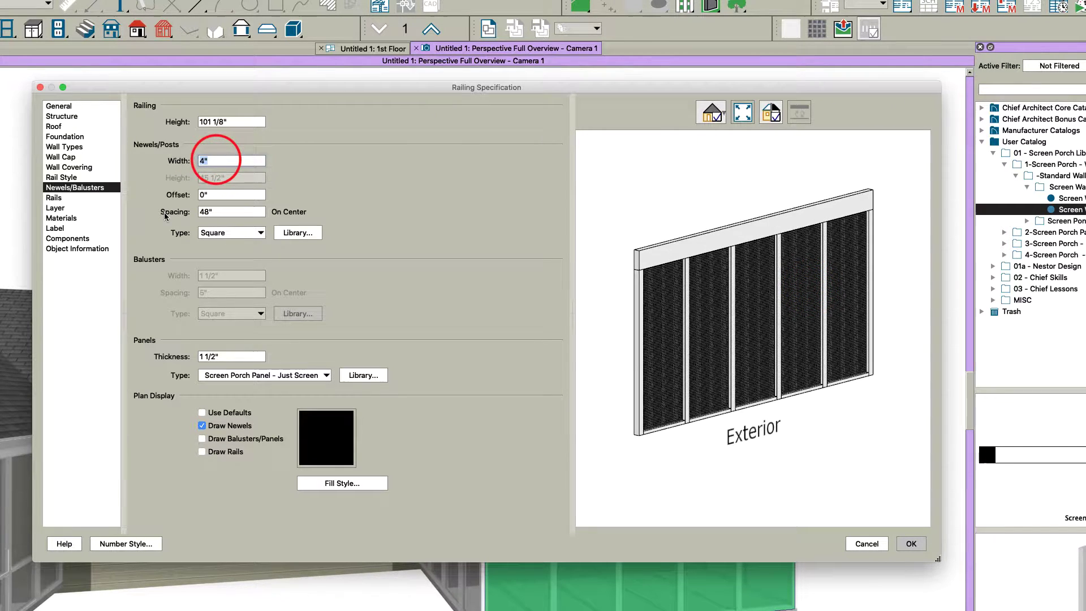
{"action": "double_click", "coordinate": [216, 212]}
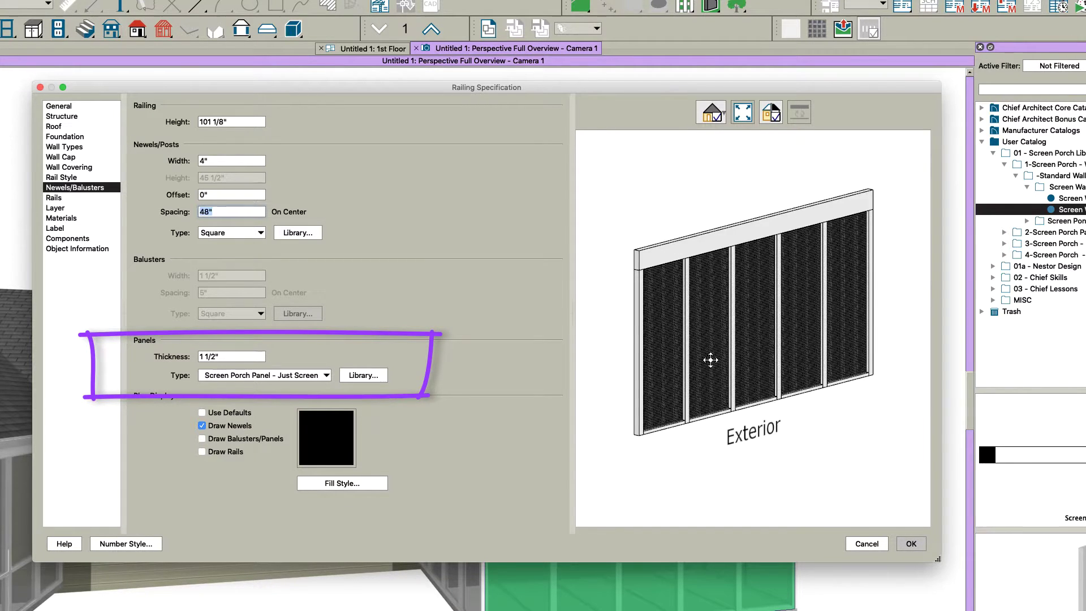
{"action": "left_click_drag", "start_coordinate": [711, 360], "coordinate": [722, 388]}
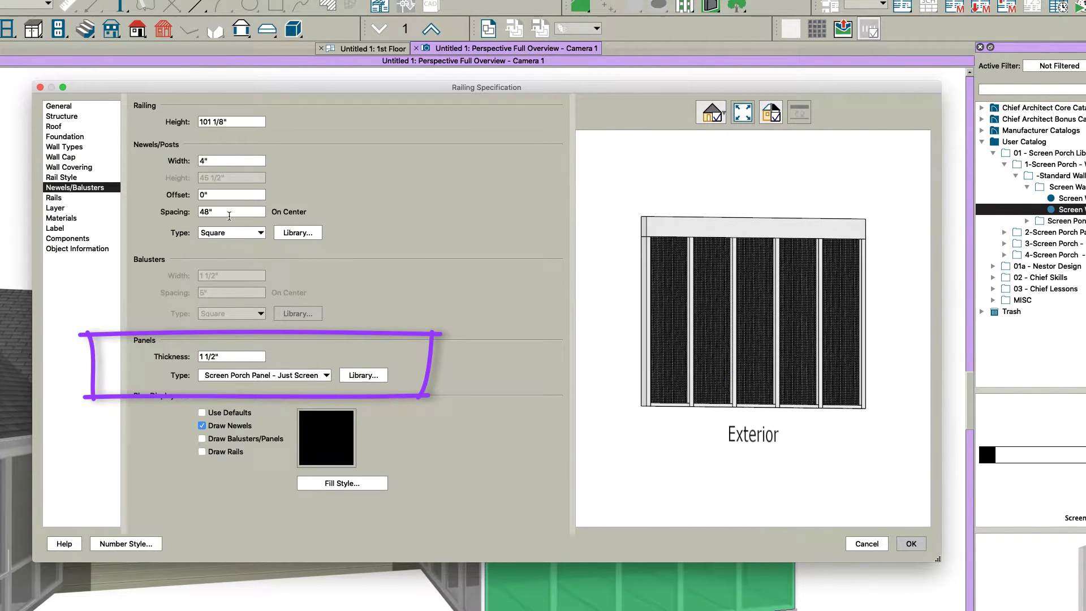
Step: Try a newel spacing of 72" on center for the front screen wall
{"action": "left_click_drag", "start_coordinate": [230, 214], "coordinate": [135, 210]}
{"action": "type", "text": "72"}
{"action": "key", "text": "Tab"}
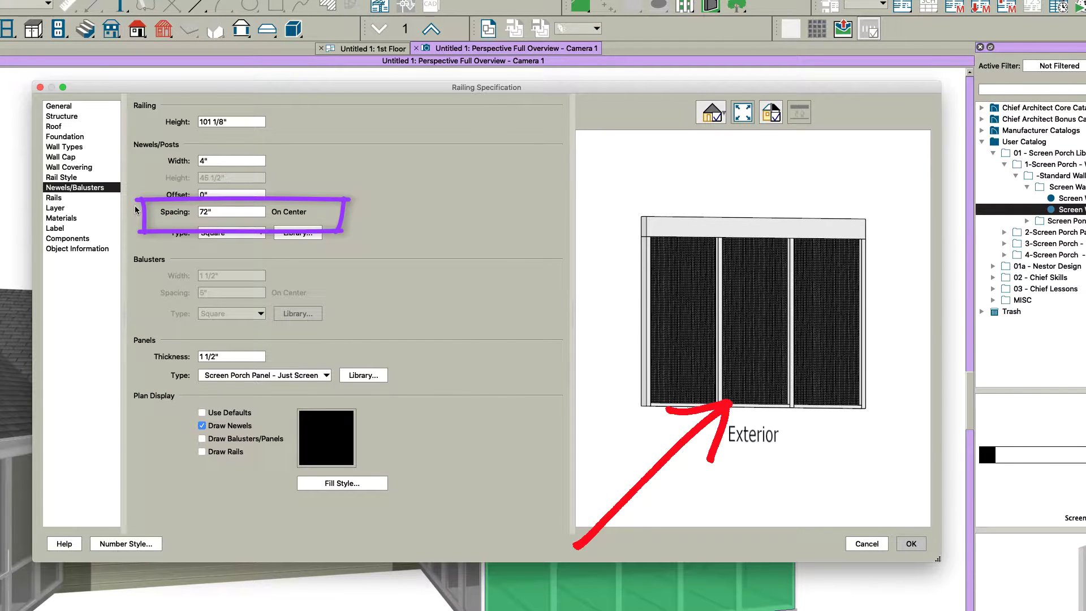
{"action": "key", "text": "Return"}
{"action": "key", "text": "Escape"}
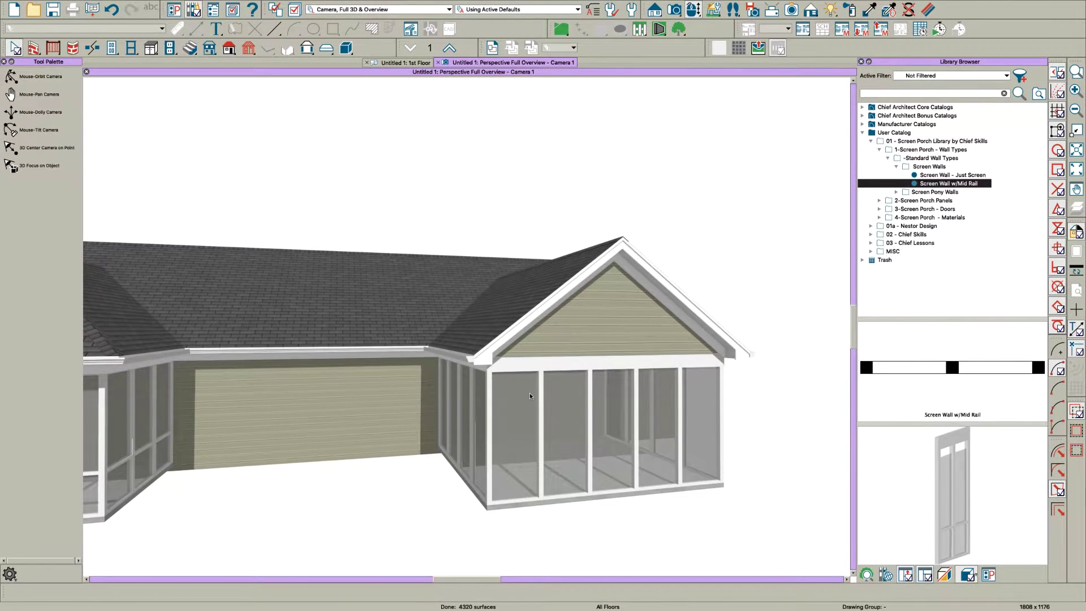
Step: Reopen the front screen wall's railing specification and examine its rail style and newel settings
{"action": "middle_click_drag", "start_coordinate": [534, 373], "coordinate": [529, 393]}
{"action": "left_click_drag", "start_coordinate": [529, 393], "coordinate": [614, 405]}
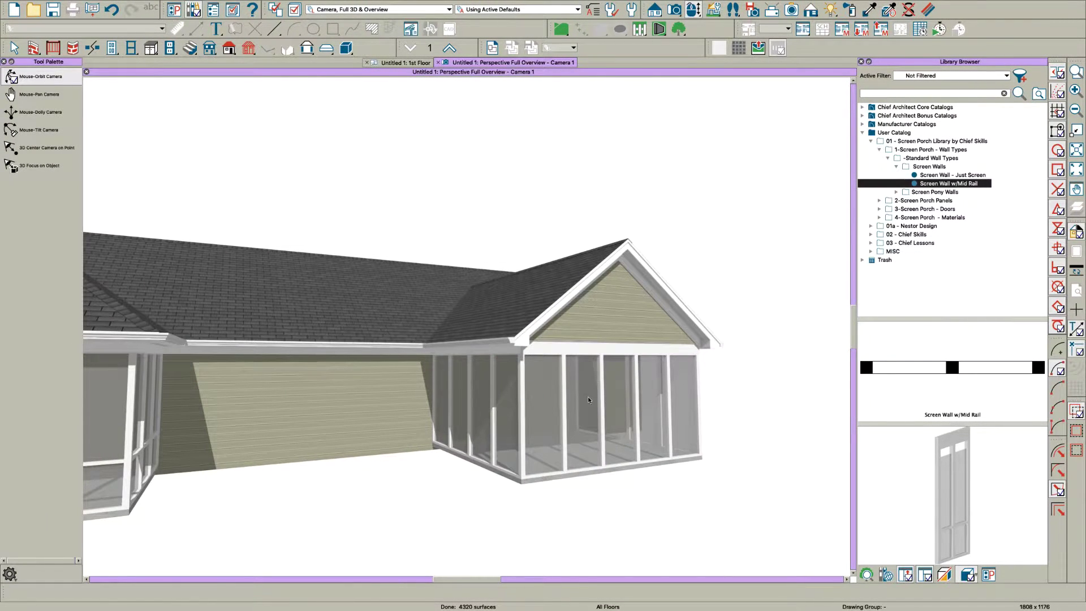
{"action": "left_click", "coordinate": [588, 400]}
{"action": "double_click", "coordinate": [588, 400]}
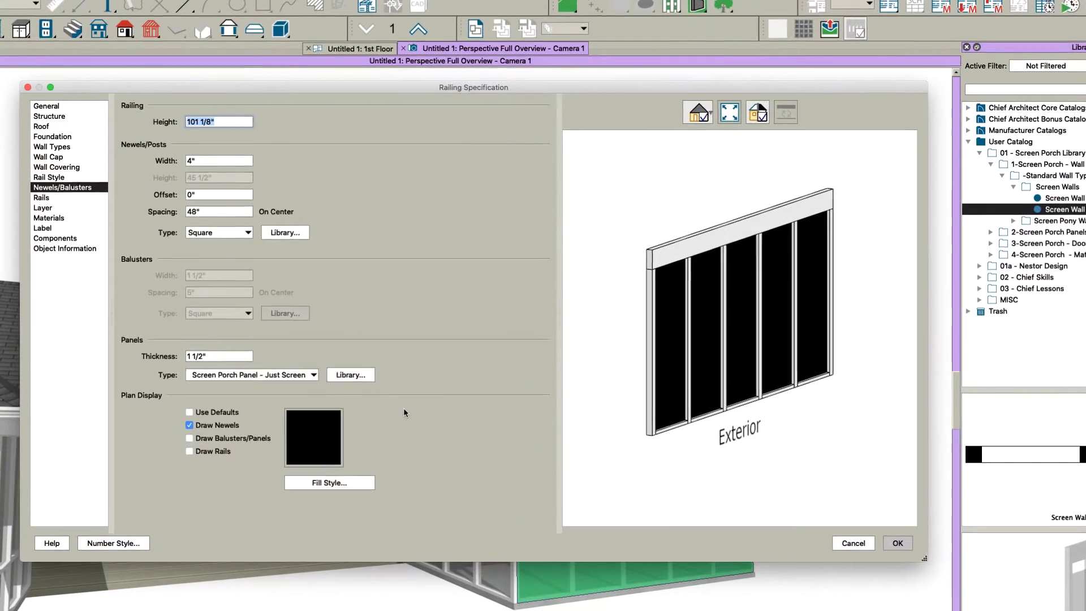
{"action": "left_click", "coordinate": [48, 177]}
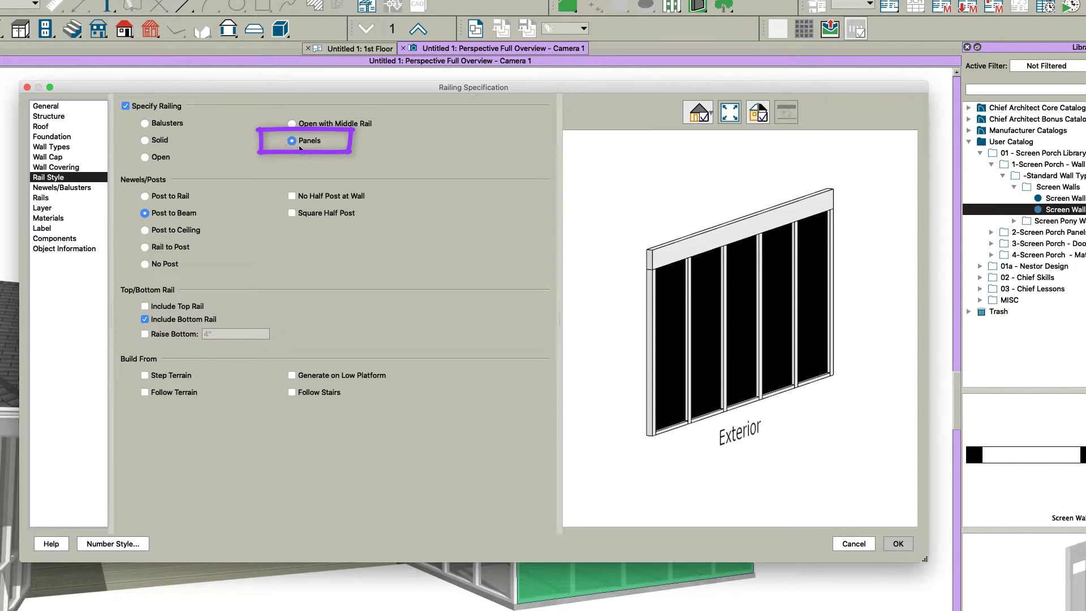
{"action": "left_click", "coordinate": [90, 187]}
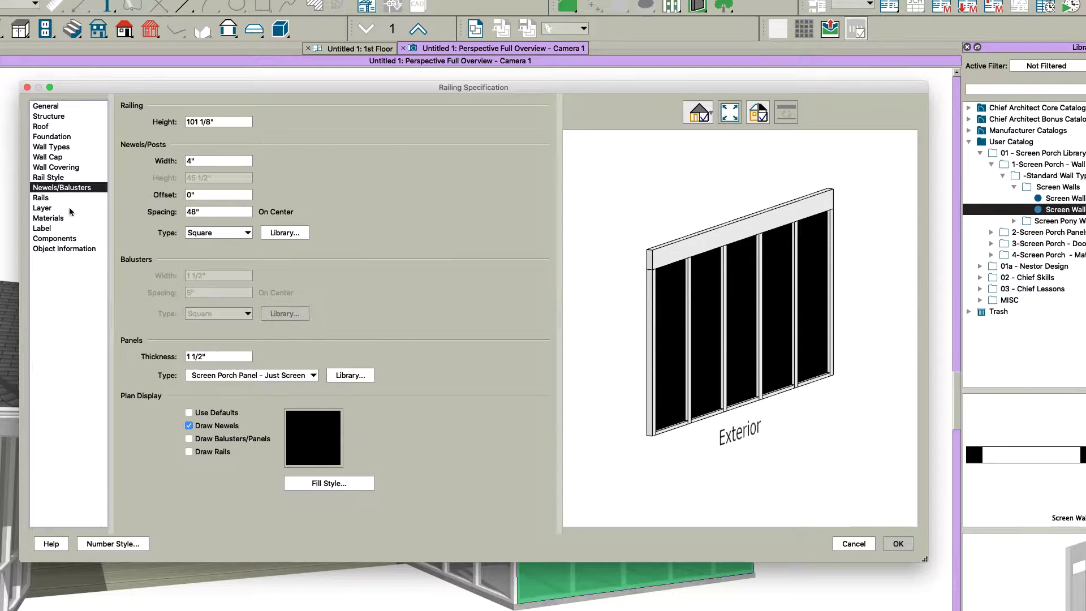
Step: Examine the beam and bottom rail profiles of the front screen wall, closing its railing specification without changes and deselecting the wall
{"action": "left_click", "coordinate": [50, 199]}
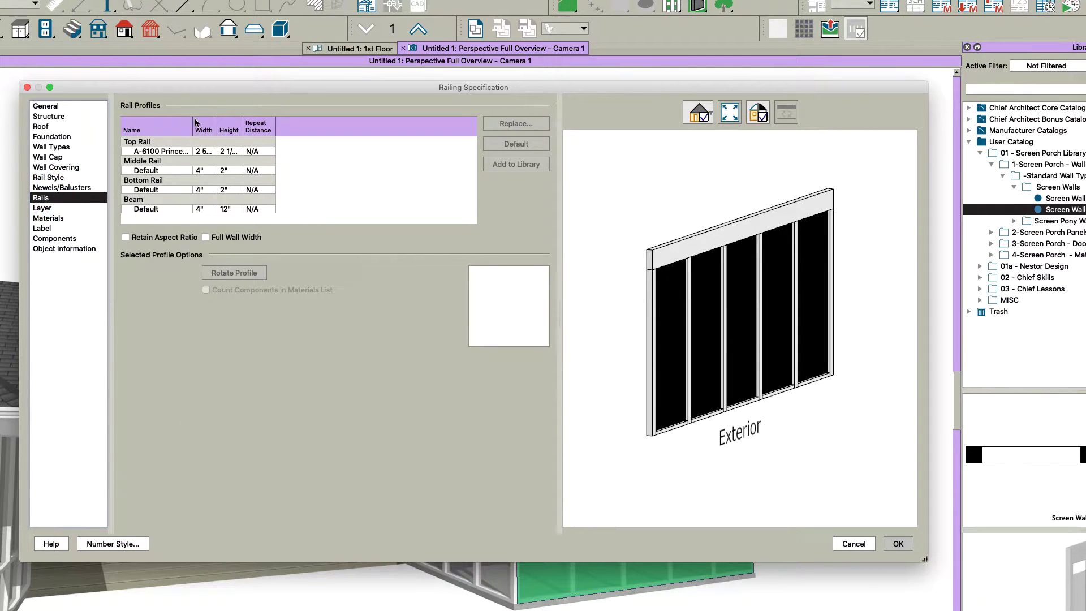
{"action": "left_click", "coordinate": [203, 211]}
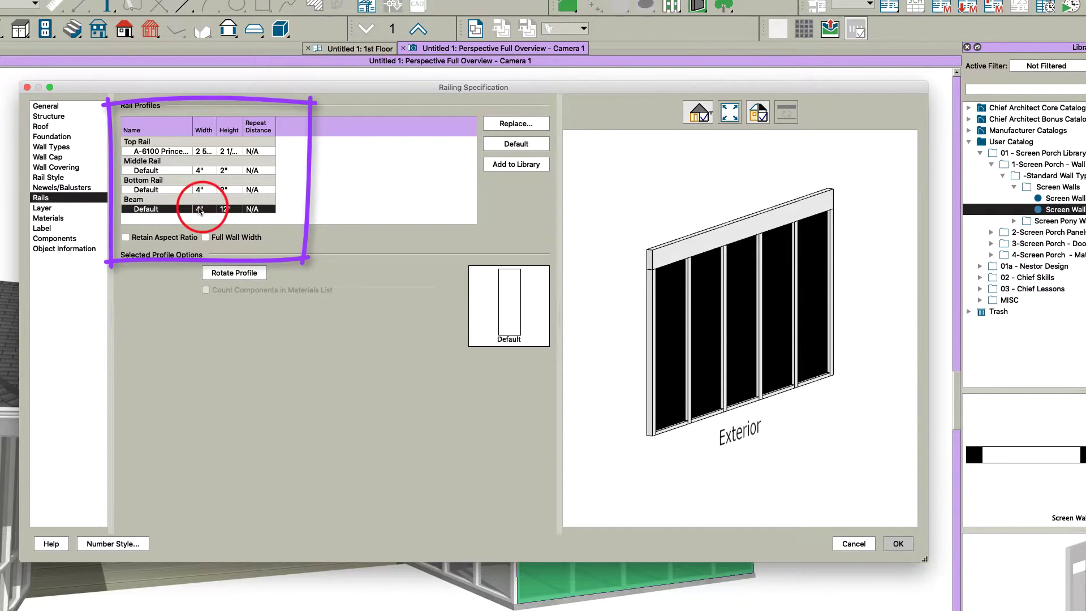
{"action": "double_click", "coordinate": [223, 210]}
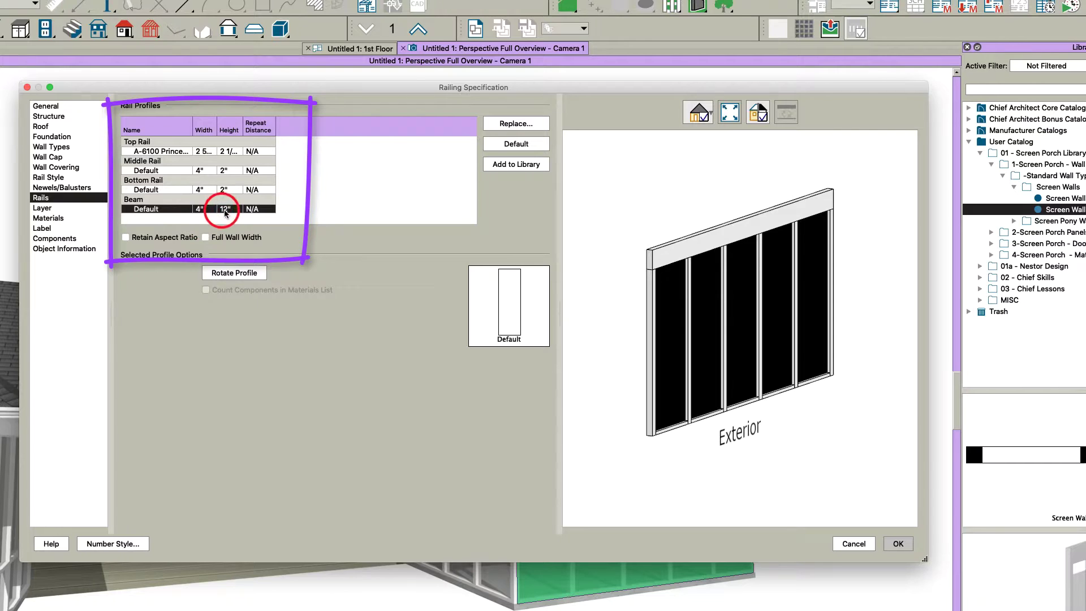
{"action": "left_click", "coordinate": [214, 190]}
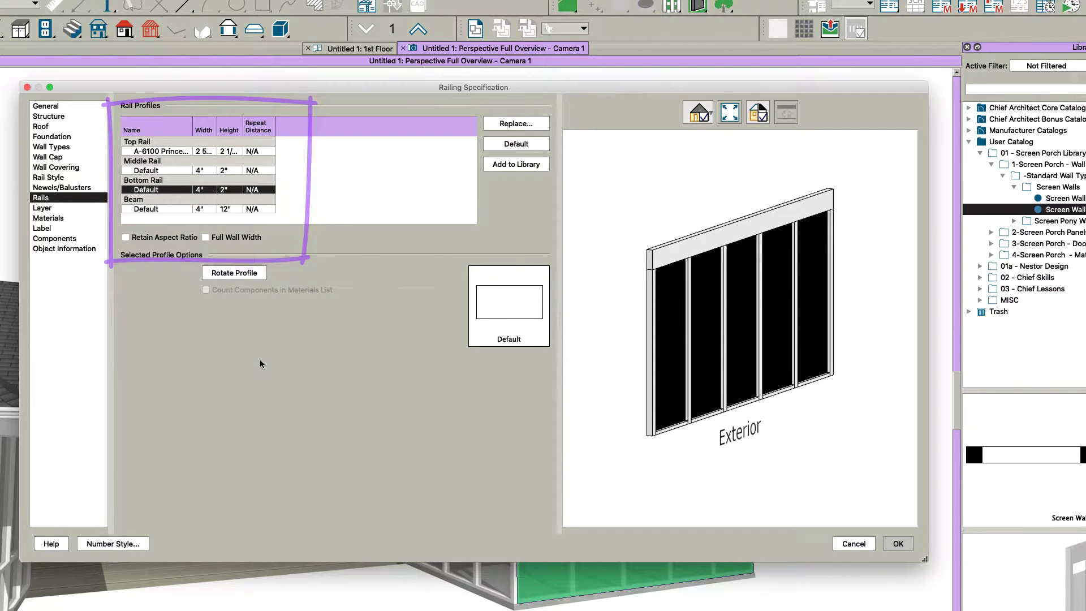
{"action": "key", "text": "Escape"}
{"action": "key", "text": "Escape"}
{"action": "left_click", "coordinate": [601, 434]}
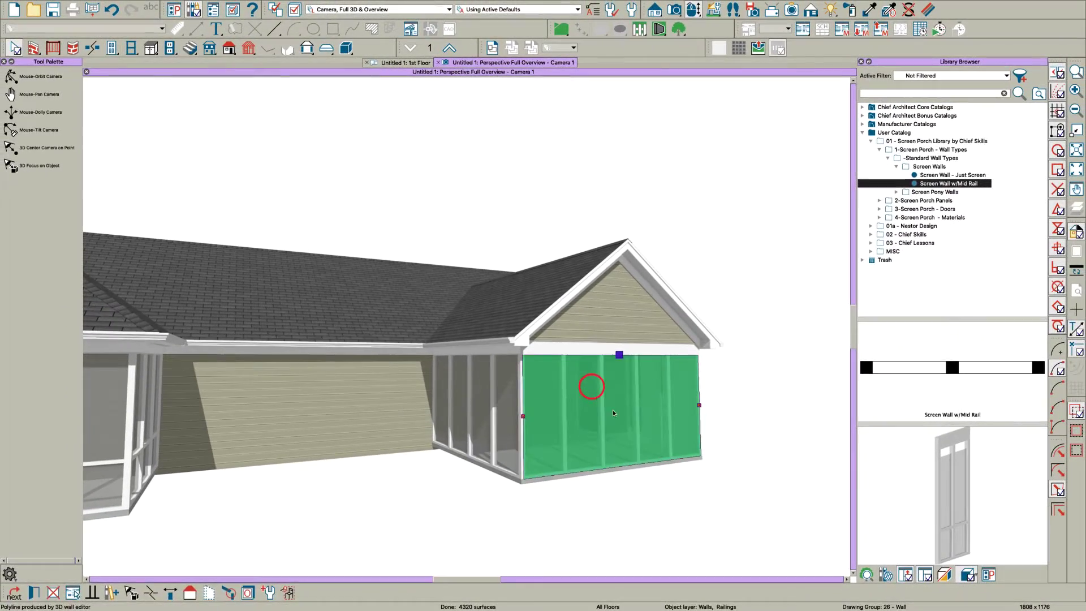
{"action": "key", "text": "Escape"}
Step: Collapse the 1-Screen Porch - Wall Types folder and expand the Fat Frame Panels folder within 2-Screen Porch Panels
{"action": "left_click_drag", "start_coordinate": [601, 448], "coordinate": [606, 448]}
{"action": "left_click_drag", "start_coordinate": [597, 400], "coordinate": [577, 394]}
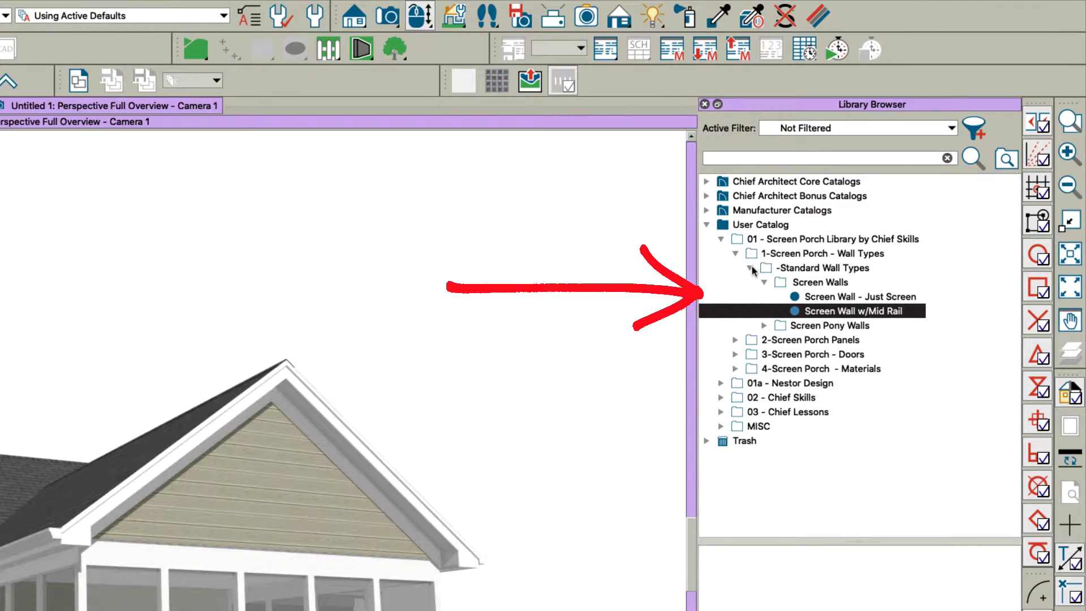
{"action": "left_click", "coordinate": [750, 268]}
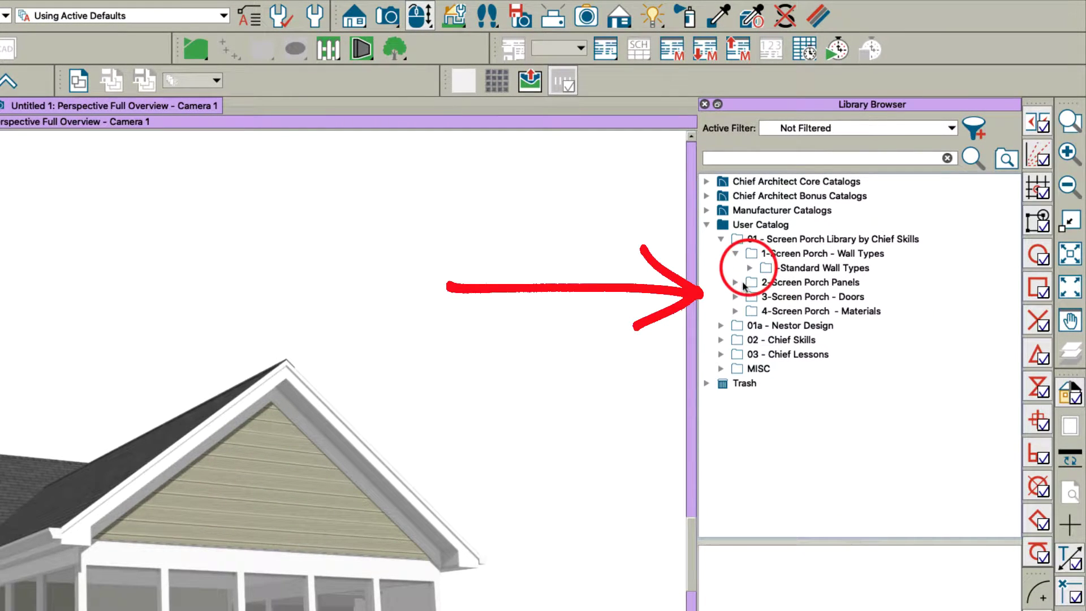
{"action": "left_click", "coordinate": [735, 253]}
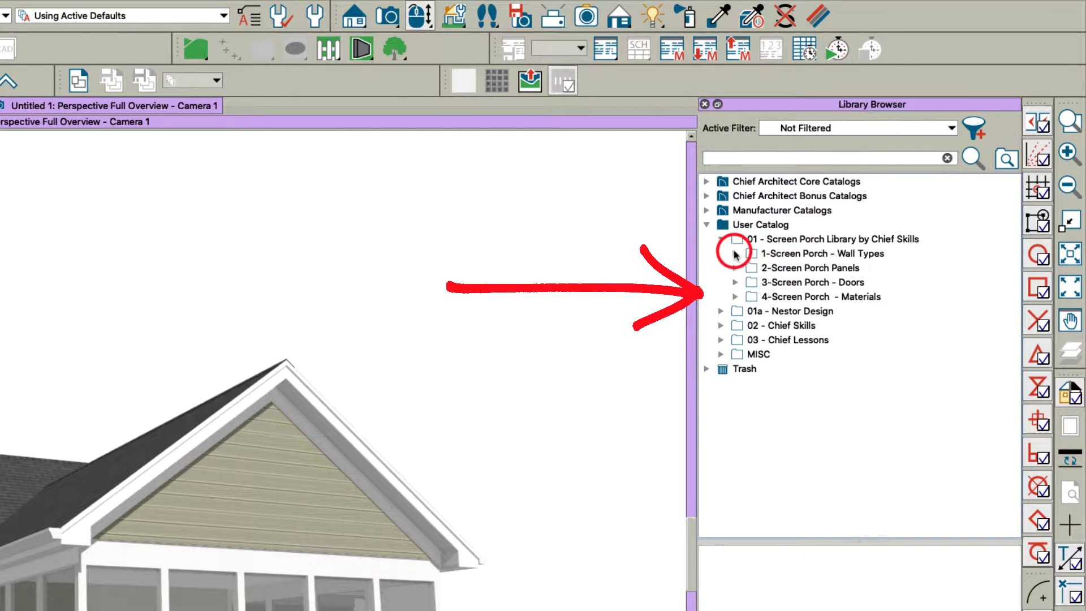
{"action": "left_click", "coordinate": [772, 271]}
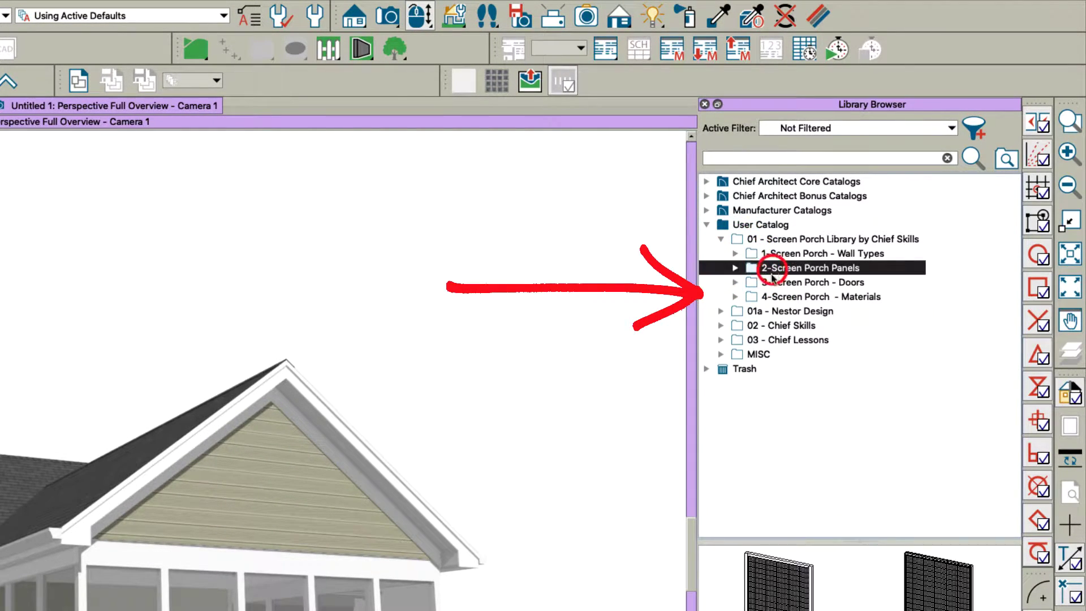
{"action": "left_click", "coordinate": [737, 269]}
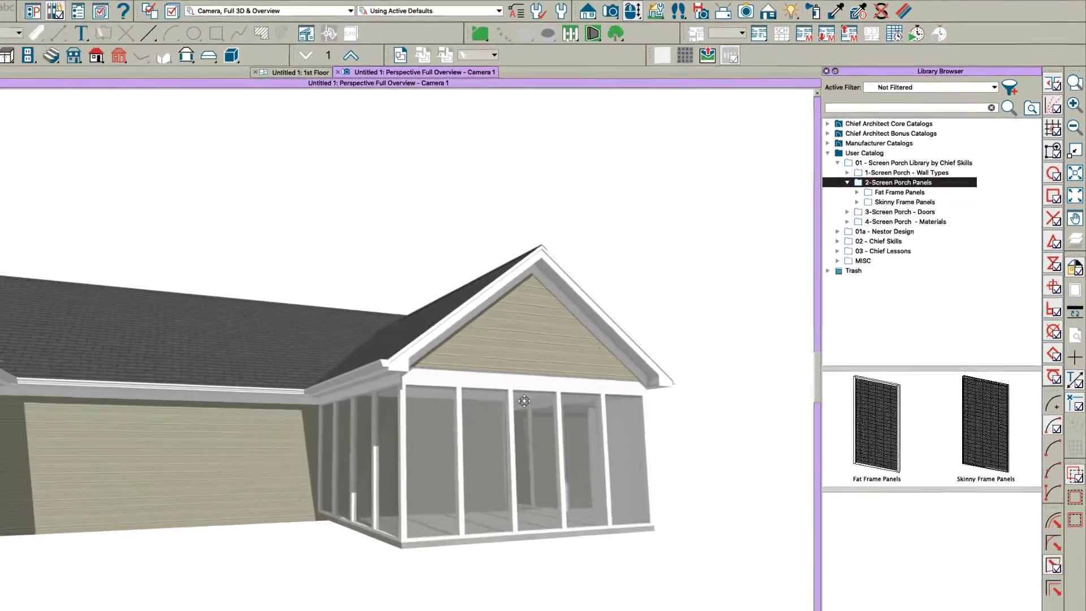
{"action": "left_click_drag", "start_coordinate": [259, 590], "coordinate": [280, 595]}
{"action": "left_click_drag", "start_coordinate": [612, 350], "coordinate": [673, 318]}
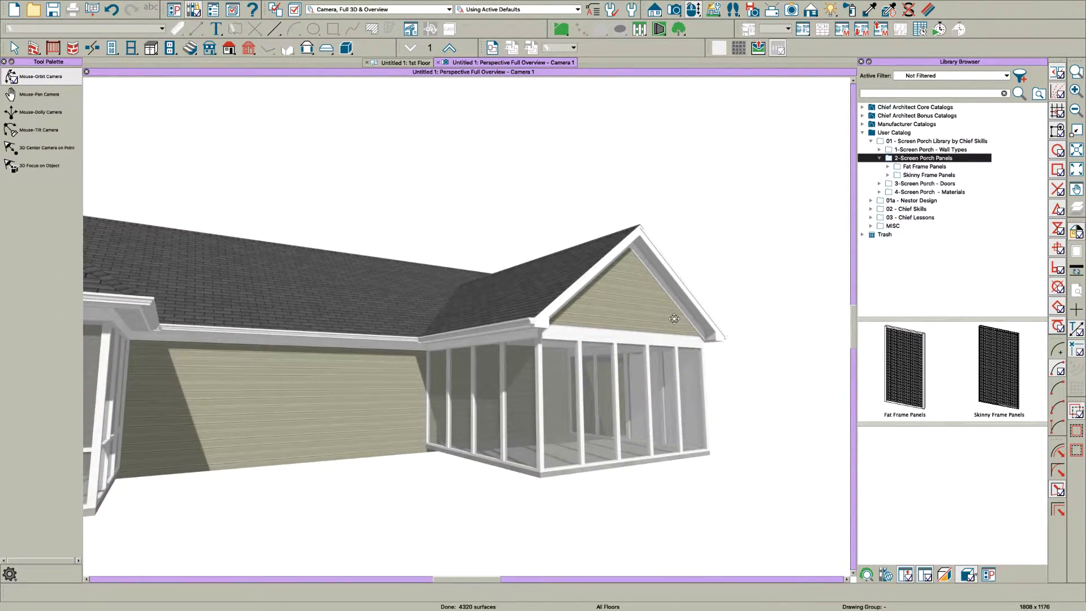
{"action": "key", "text": "space"}
{"action": "left_click", "coordinate": [887, 167]}
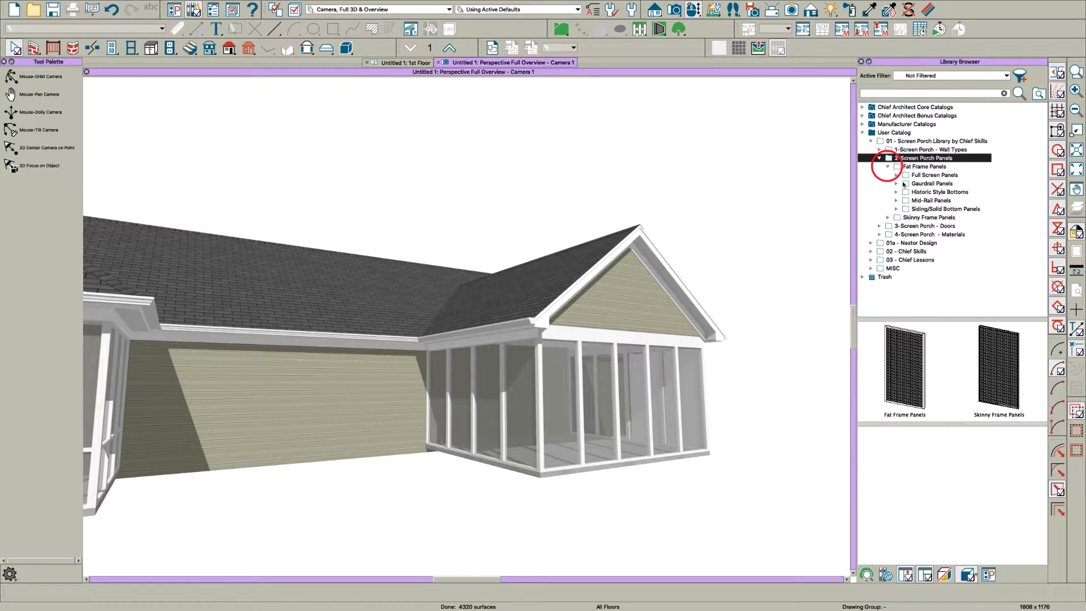
Step: Apply the Full Screen w/Fat Frame library panel to the front screen wall of the gabled porch
{"action": "key", "text": "space"}
{"action": "left_click_drag", "start_coordinate": [672, 386], "coordinate": [343, 444]}
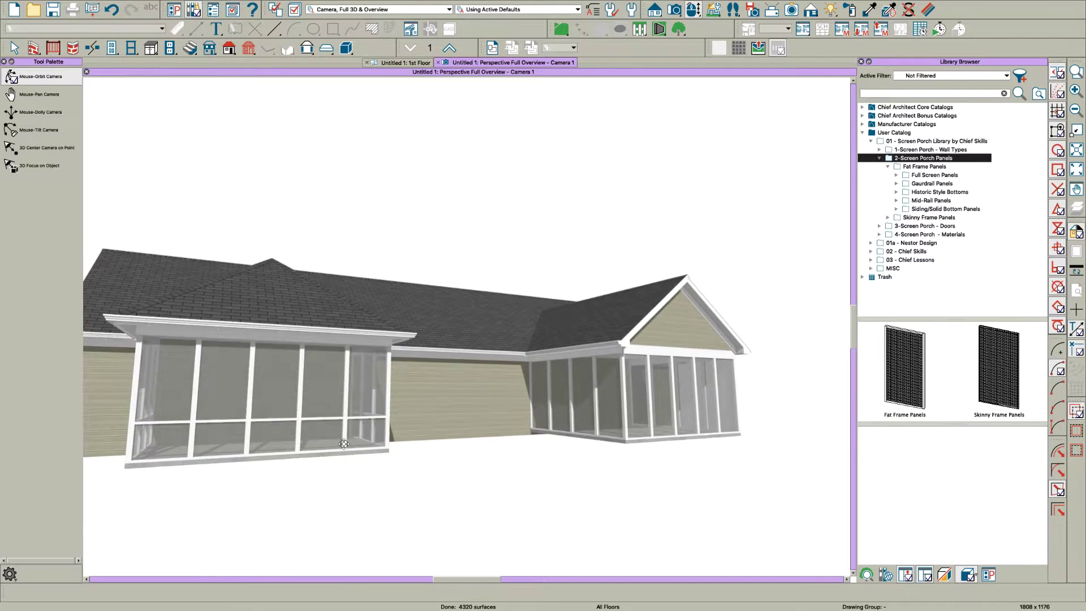
{"action": "left_click_drag", "start_coordinate": [338, 401], "coordinate": [675, 417]}
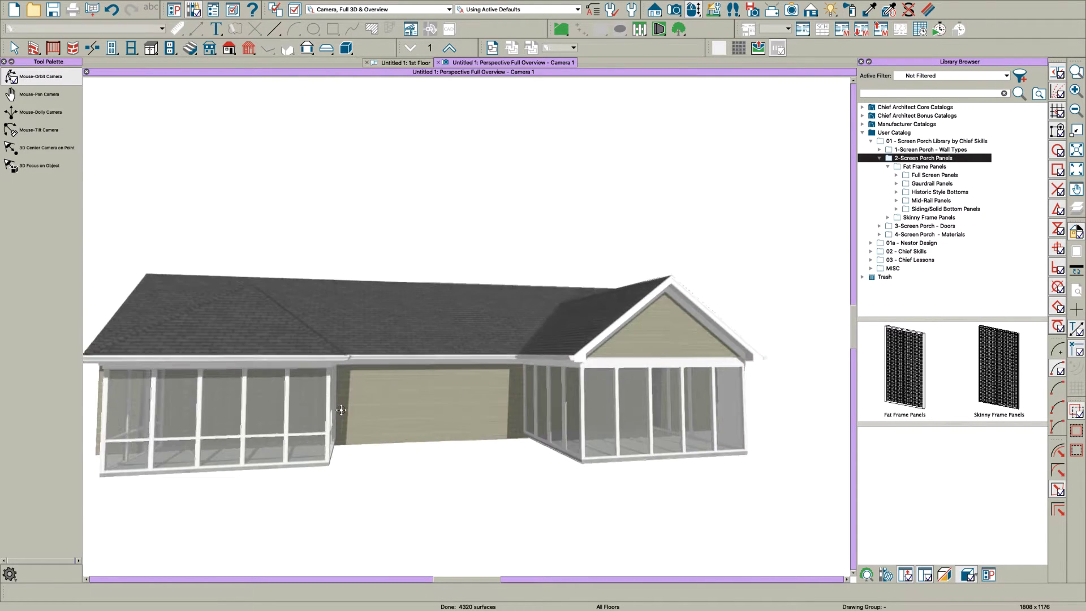
{"action": "scroll", "coordinate": [674, 418], "scroll_direction": "up", "scroll_amount": 5}
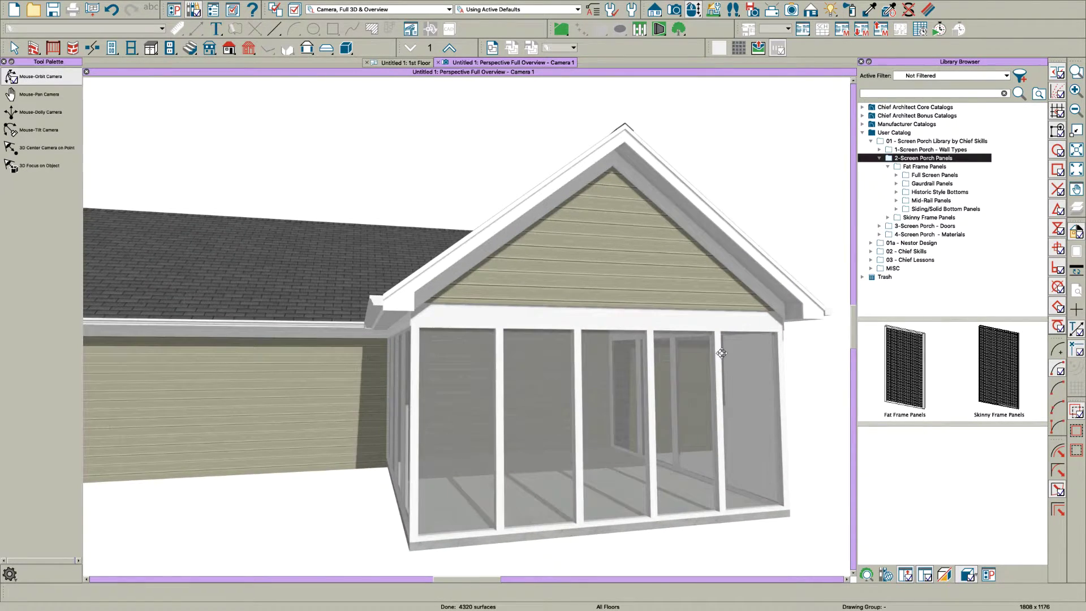
{"action": "left_click", "coordinate": [895, 176]}
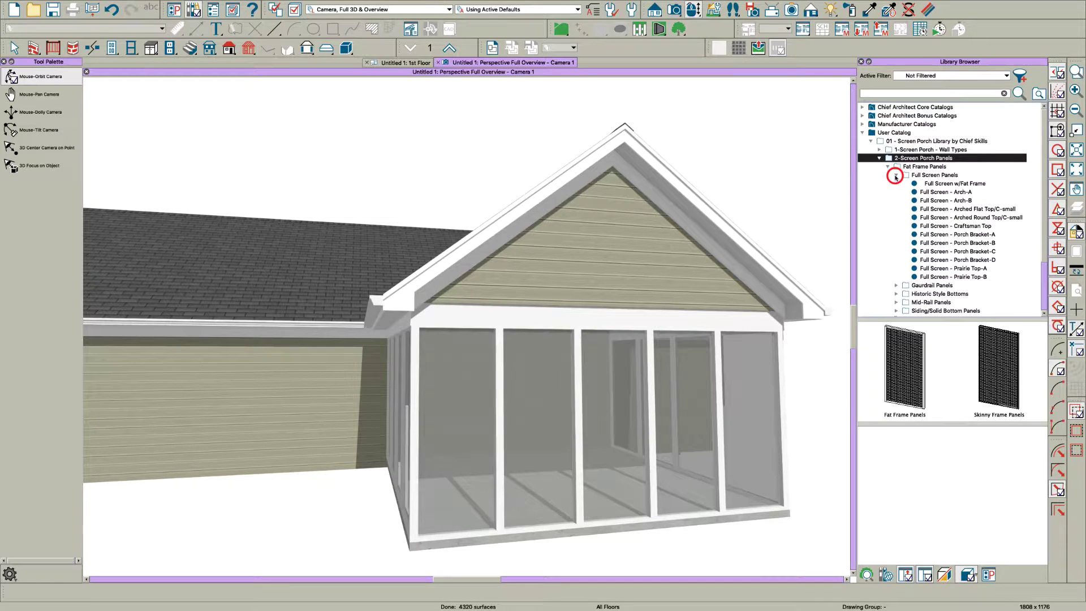
{"action": "left_click", "coordinate": [944, 183]}
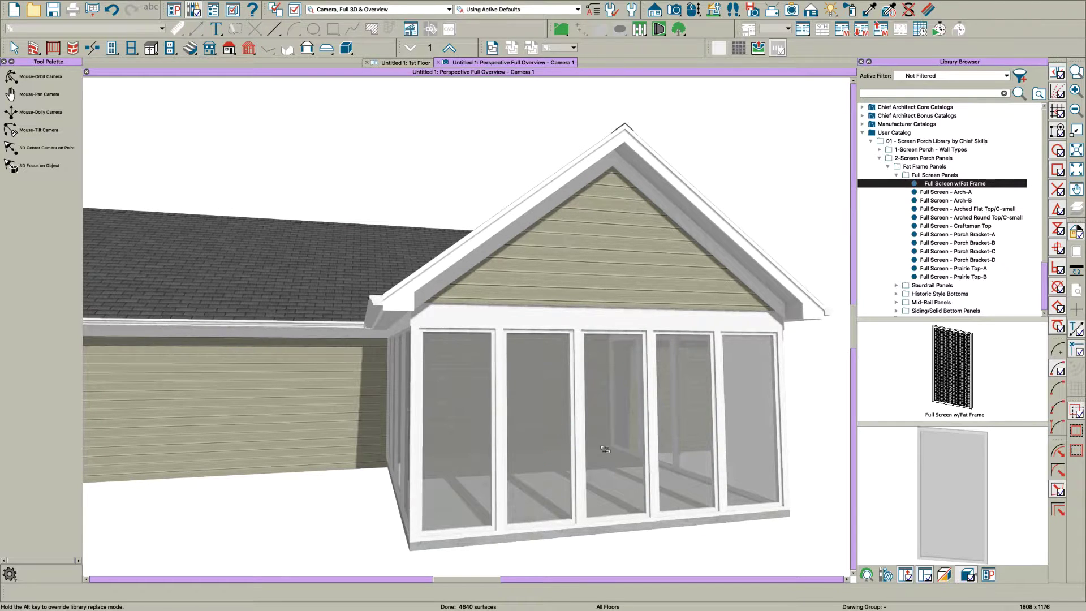
{"action": "scroll", "coordinate": [542, 405], "scroll_direction": "down", "scroll_amount": 2}
{"action": "key", "text": "o"}
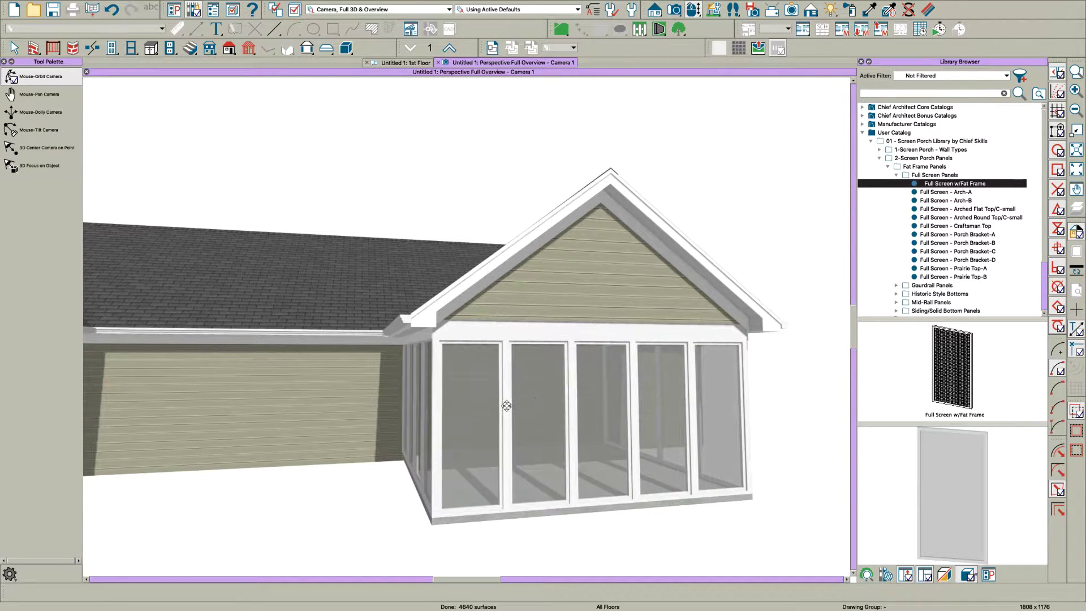
{"action": "left_click_drag", "start_coordinate": [506, 405], "coordinate": [538, 402]}
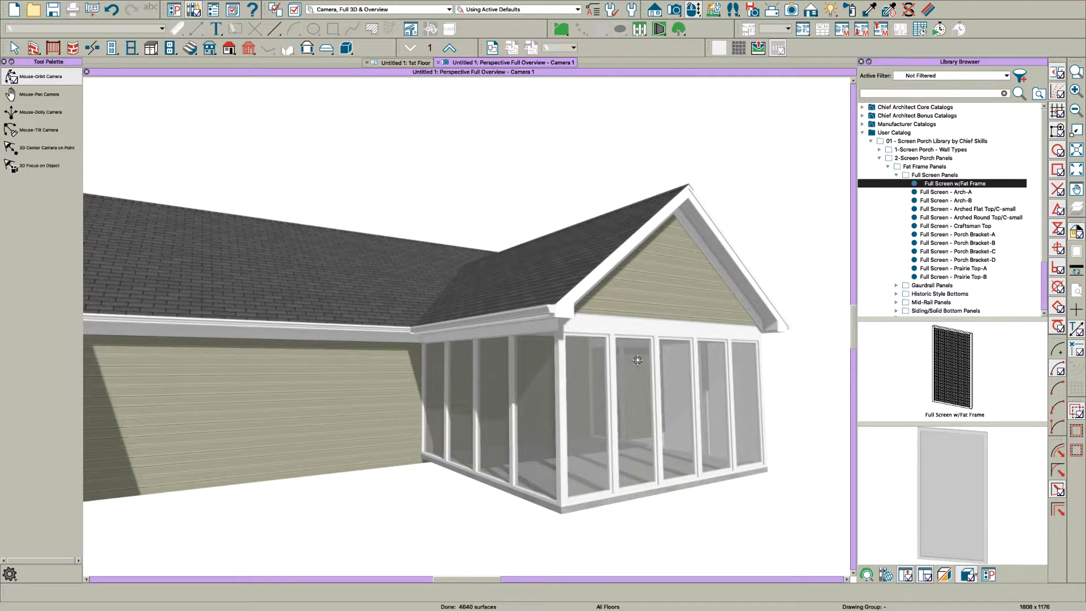
Step: Apply the Full Screen w/Skinny Frame panel from Skinny Frame Panels to the front mid-rail screen wall of the hip-roofed porch
{"action": "scroll", "coordinate": [906, 196], "scroll_direction": "down", "scroll_amount": 3}
{"action": "scroll", "coordinate": [906, 196], "scroll_direction": "down", "scroll_amount": 1}
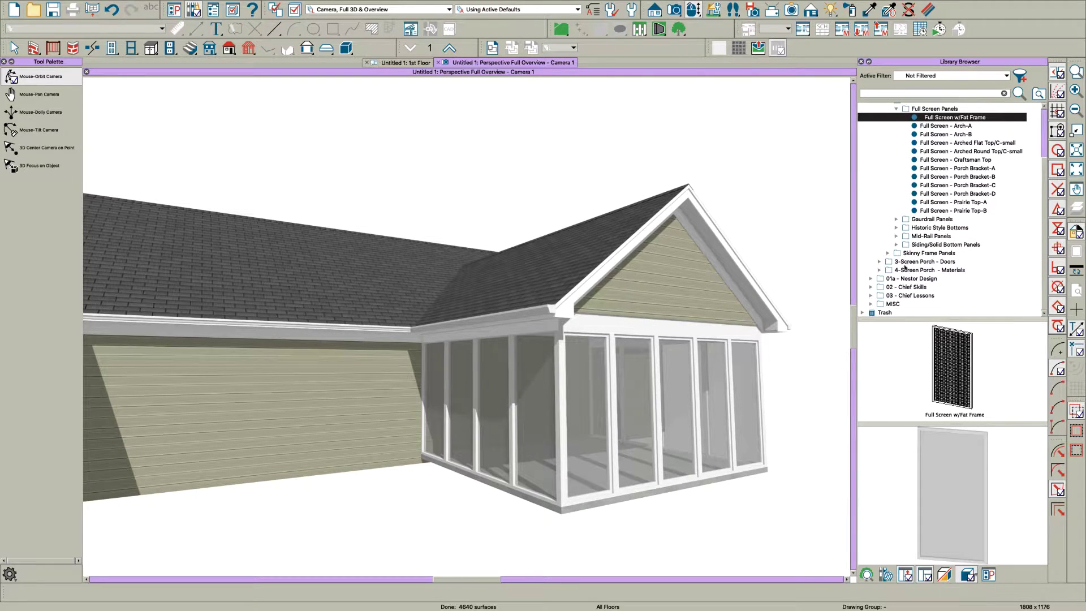
{"action": "left_click", "coordinate": [888, 253]}
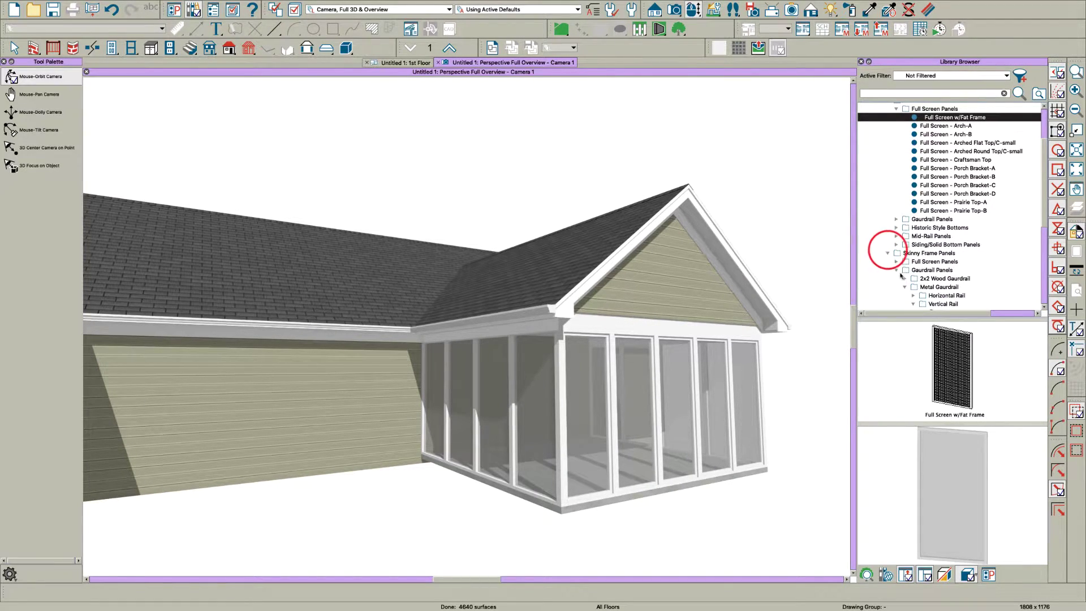
{"action": "left_click", "coordinate": [897, 261]}
{"action": "left_click", "coordinate": [939, 270]}
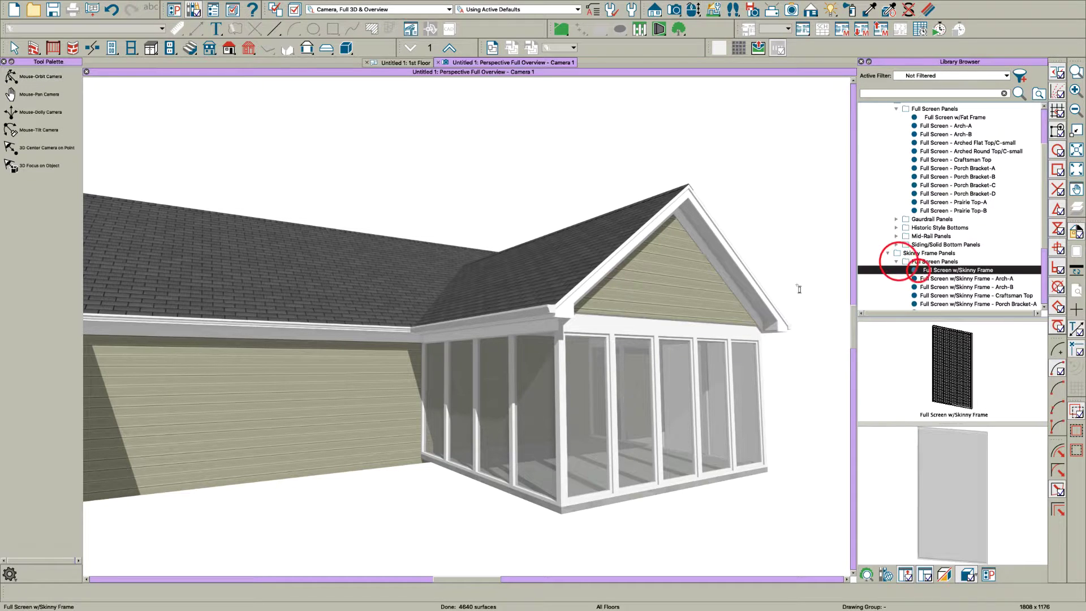
{"action": "scroll", "coordinate": [493, 334], "scroll_direction": "down", "scroll_amount": 5}
{"action": "scroll", "coordinate": [493, 335], "scroll_direction": "up", "scroll_amount": 5}
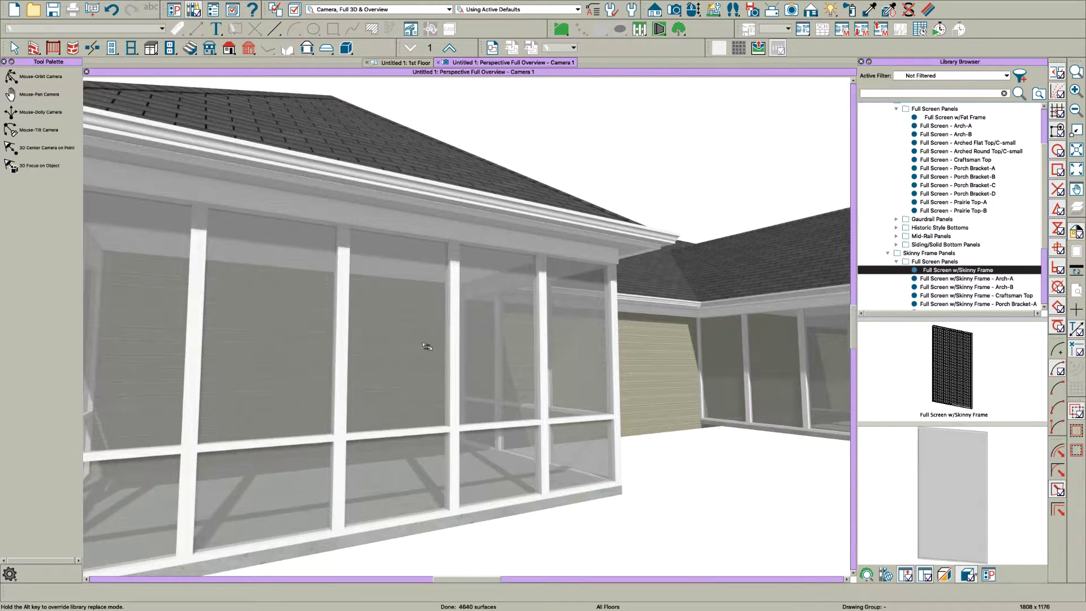
{"action": "scroll", "coordinate": [421, 343], "scroll_direction": "down", "scroll_amount": 5}
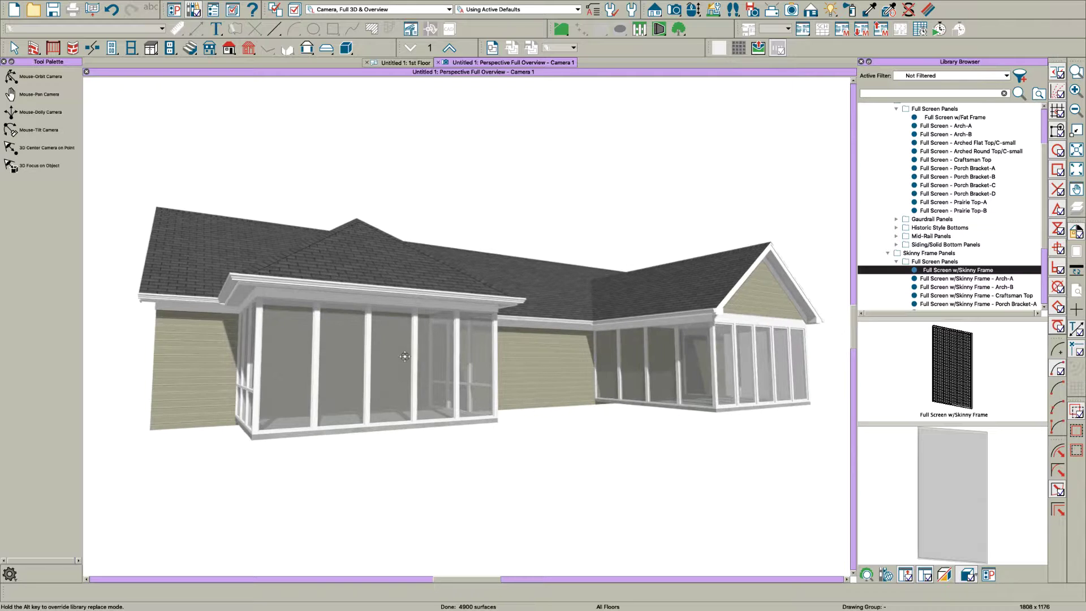
Step: Compare the fat-frame and skinny-frame screens on the two porches, briefly viewing them in the line-drawn rendering
{"action": "key", "text": "Escape"}
{"action": "left_click_drag", "start_coordinate": [447, 351], "coordinate": [477, 371]}
{"action": "scroll", "coordinate": [446, 369], "scroll_direction": "down", "scroll_amount": 3}
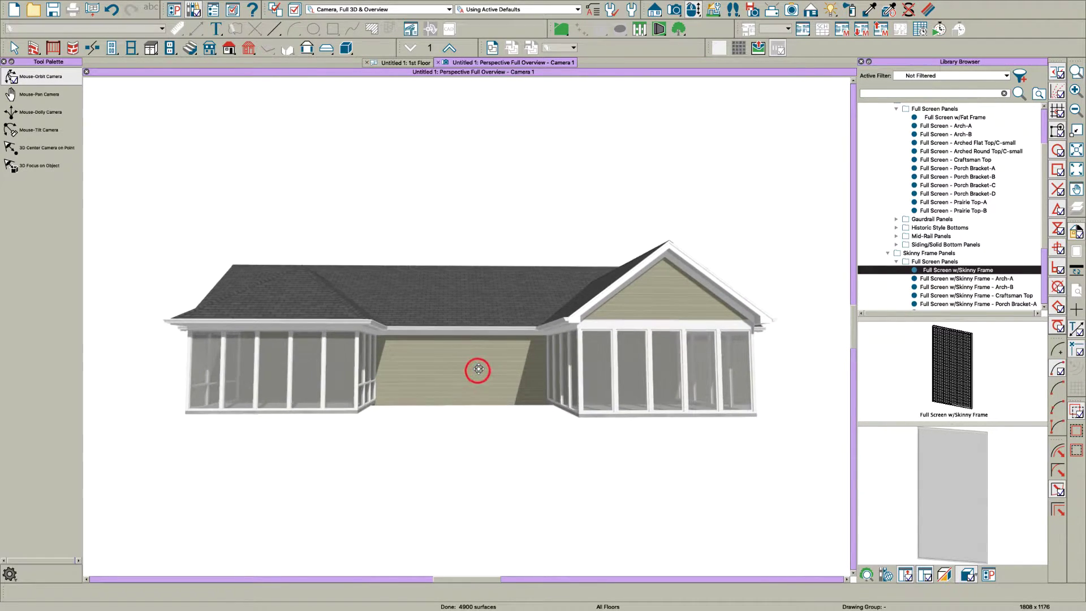
{"action": "key", "text": "Escape"}
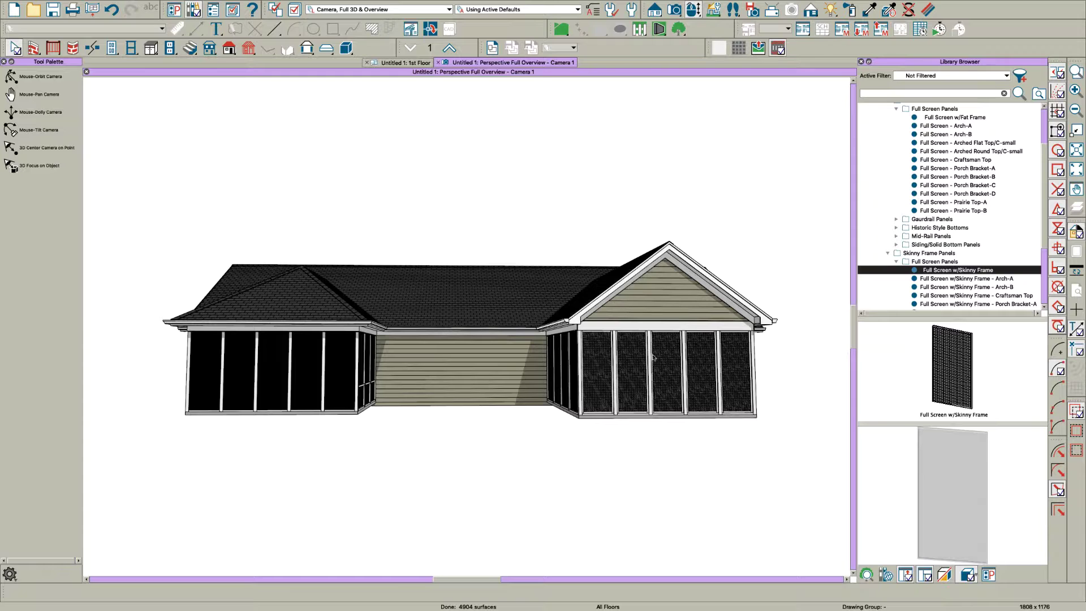
{"action": "key", "text": "o"}
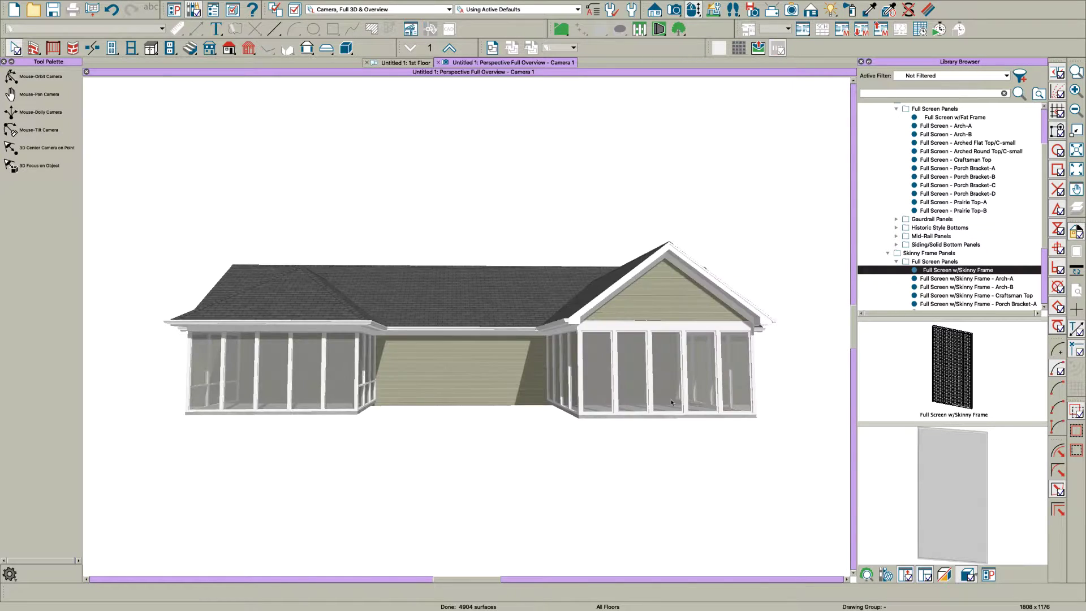
{"action": "mouse_move", "coordinate": [639, 383]}
{"action": "left_mouse_down"}
{"action": "mouse_move", "coordinate": [748, 366]}
{"action": "mouse_move", "coordinate": [738, 356]}
{"action": "left_mouse_up"}
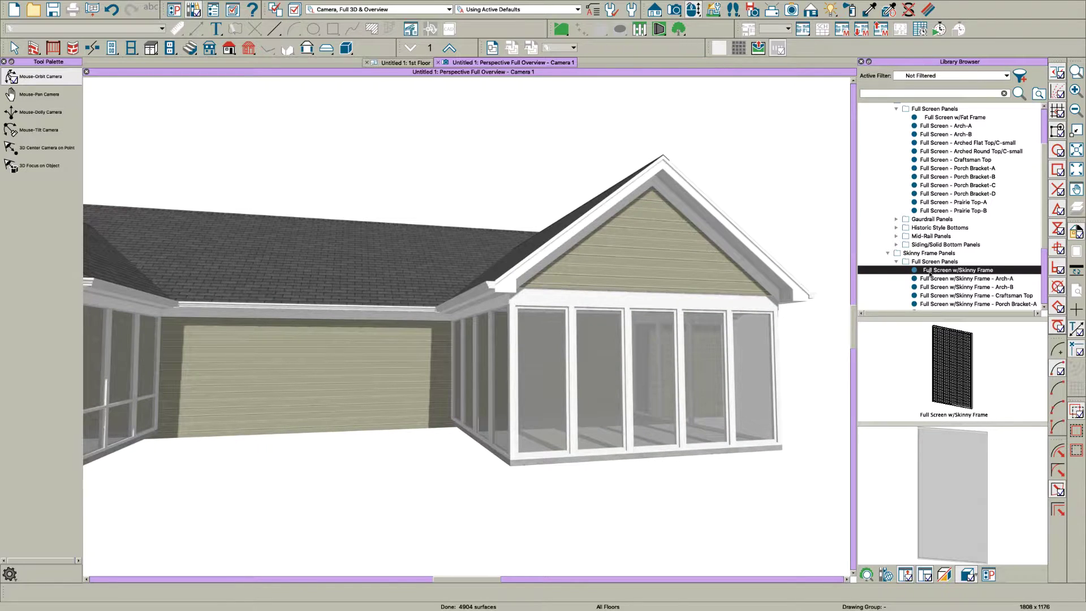
Step: Collapse the skinny frame panels and apply the Full Screen - Arch-A fat frame panel to the gabled porch's front wall
{"action": "left_click", "coordinate": [889, 253]}
{"action": "scroll", "coordinate": [882, 247], "scroll_direction": "up", "scroll_amount": 3}
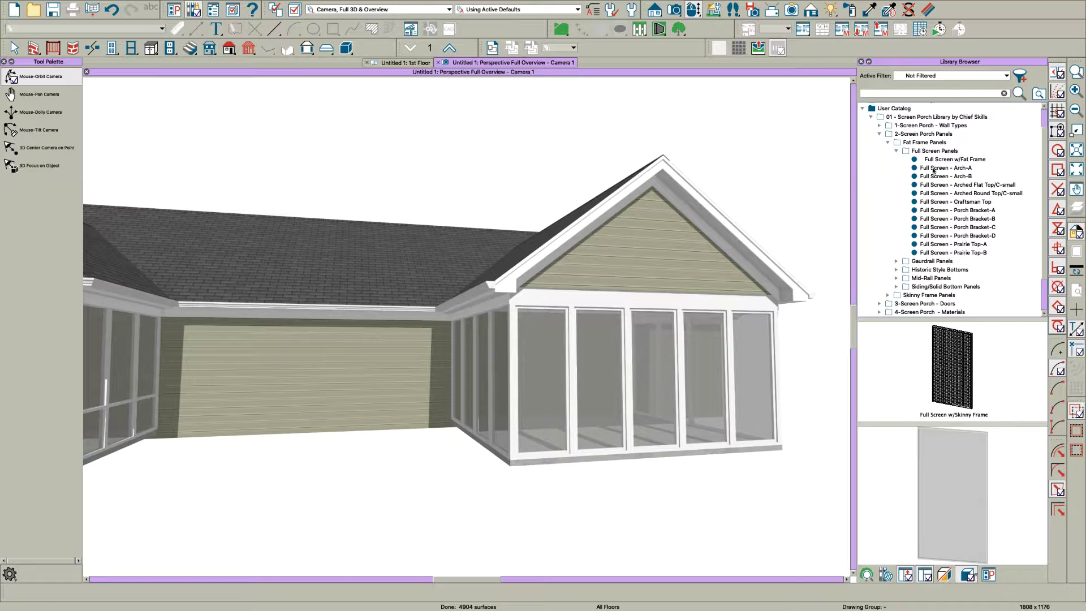
{"action": "left_click", "coordinate": [933, 168]}
{"action": "left_click", "coordinate": [652, 367]}
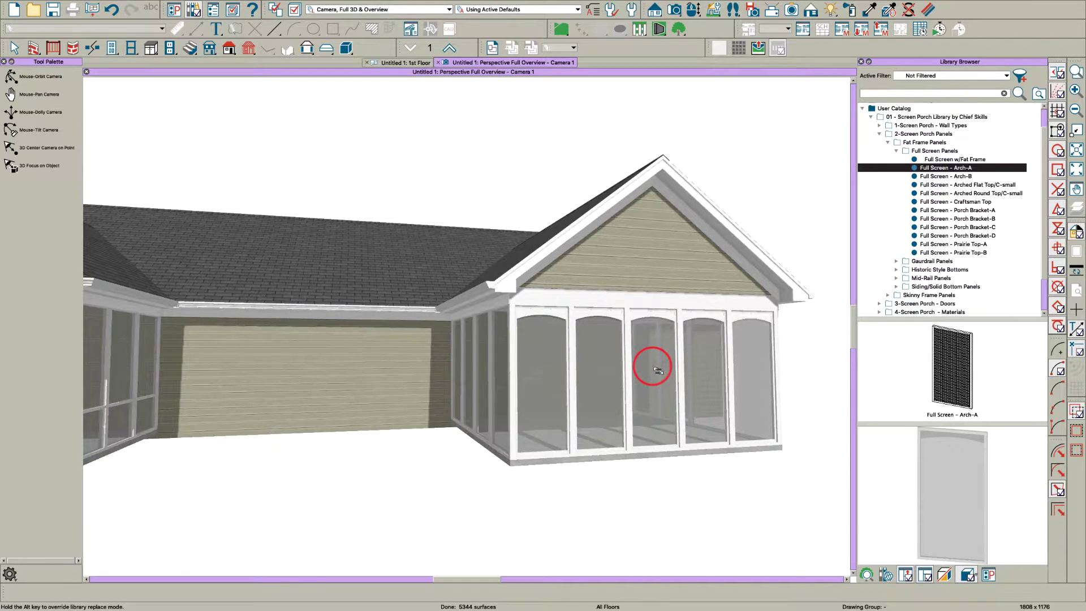
Step: Try the Full Screen - Porch Bracket-A panel on the gabled porch's front wall
{"action": "left_click", "coordinate": [939, 210]}
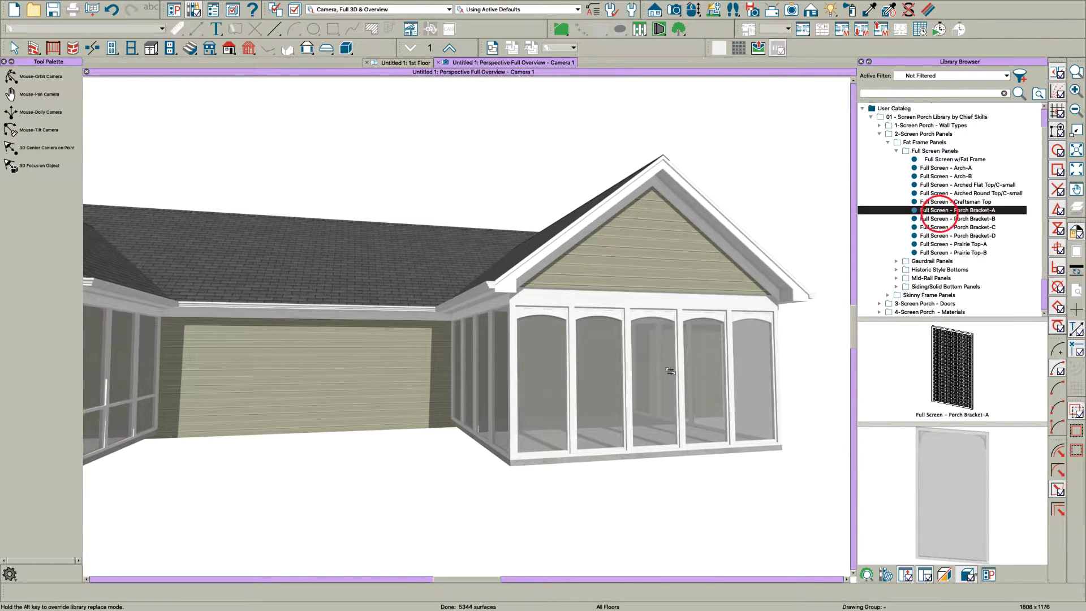
{"action": "left_click", "coordinate": [659, 369]}
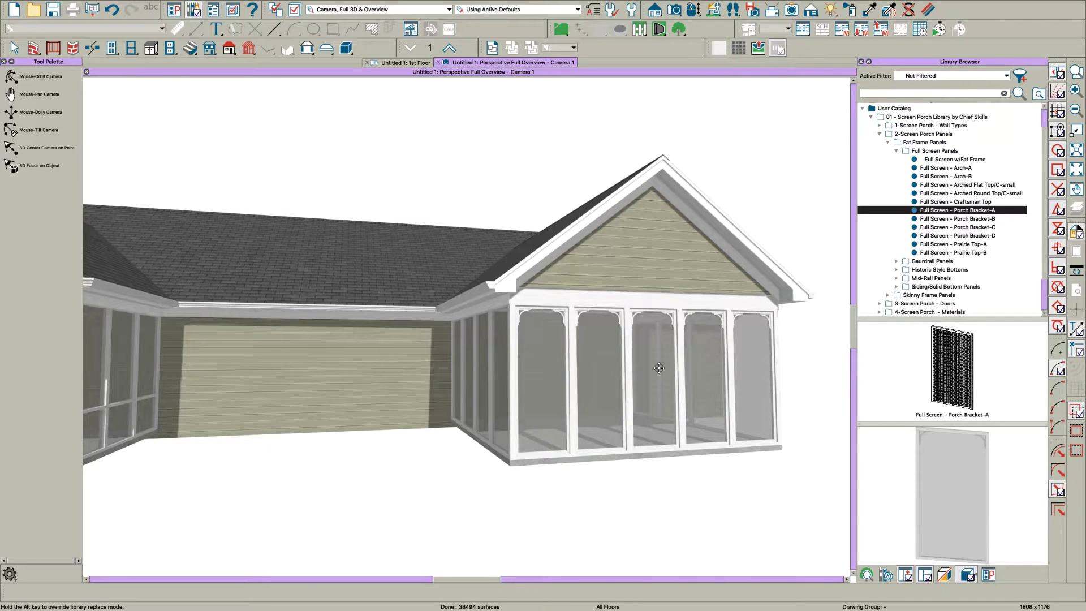
{"action": "left_click", "coordinate": [649, 364]}
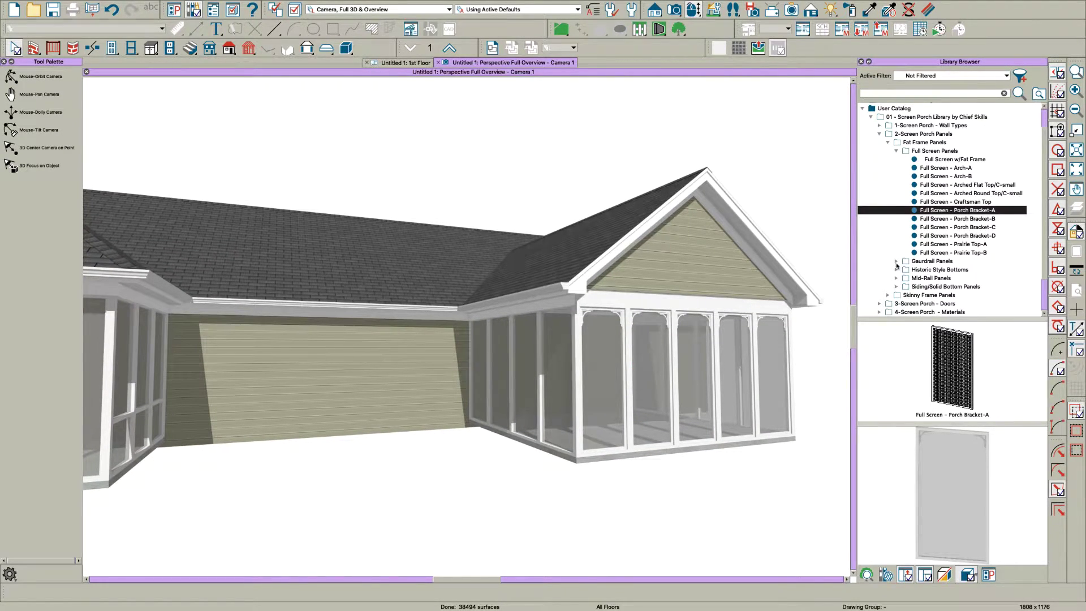
Step: Apply the 2x2 Bottom - Screen Top panel from the fat frame guardrail panels to the gabled porch's front wall
{"action": "left_click", "coordinate": [896, 261]}
{"action": "left_click", "coordinate": [905, 269]}
{"action": "left_click", "coordinate": [929, 277]}
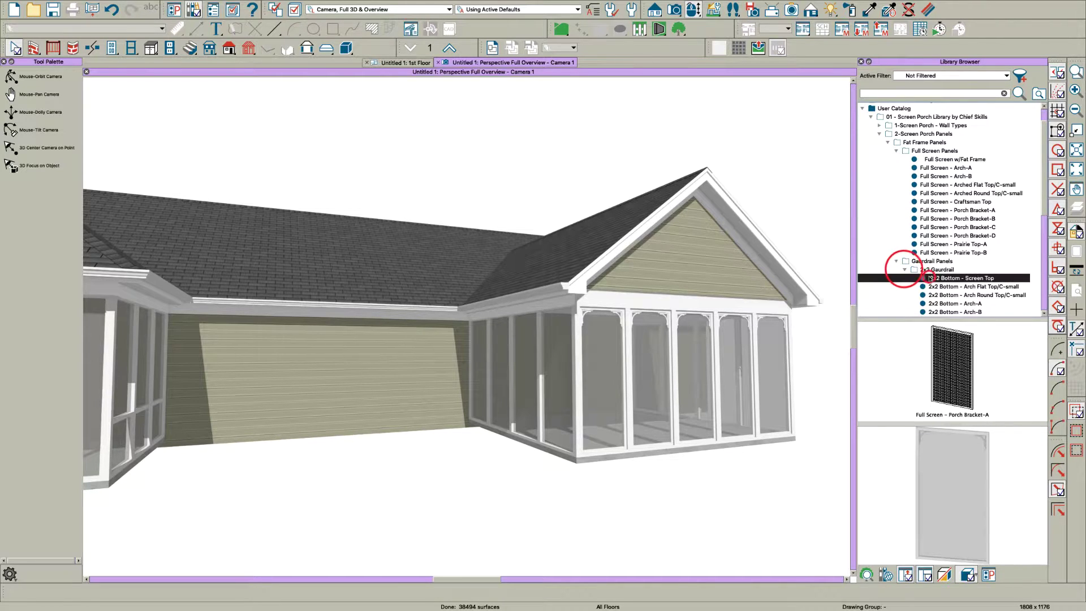
{"action": "left_click", "coordinate": [656, 379]}
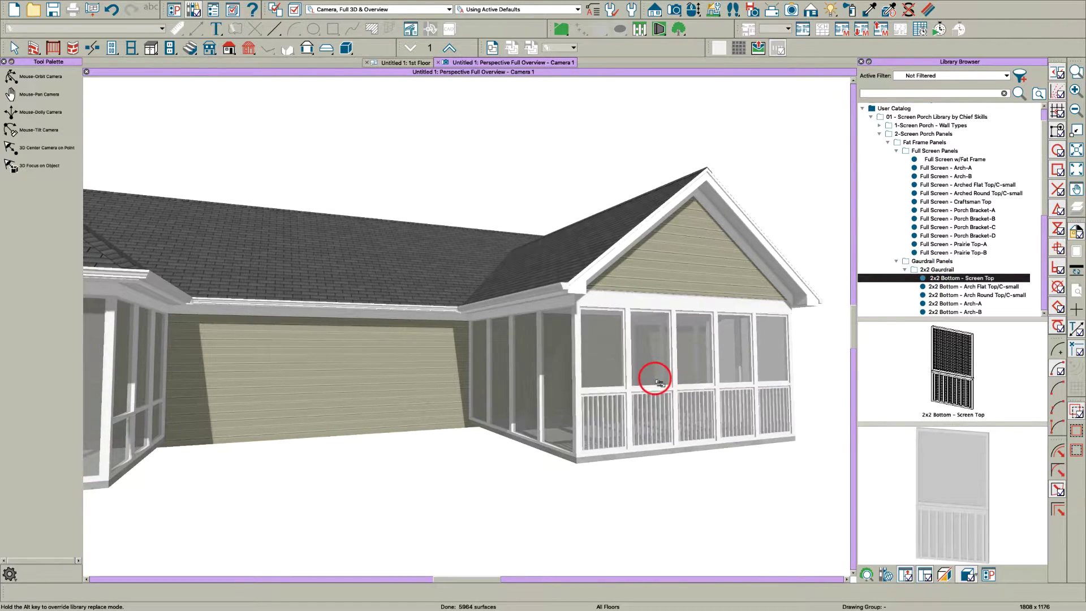
Step: Widen the newel spacing of the gabled porch's front wall in its railing specification and orbit to inspect the new panels
{"action": "double_click", "coordinate": [697, 385]}
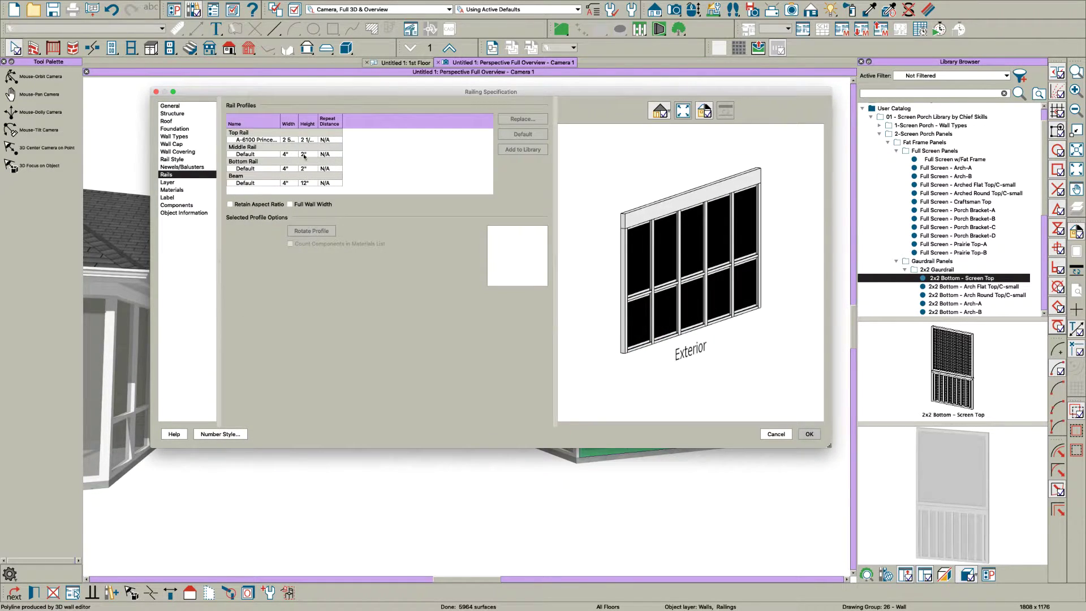
{"action": "left_click", "coordinate": [184, 167]}
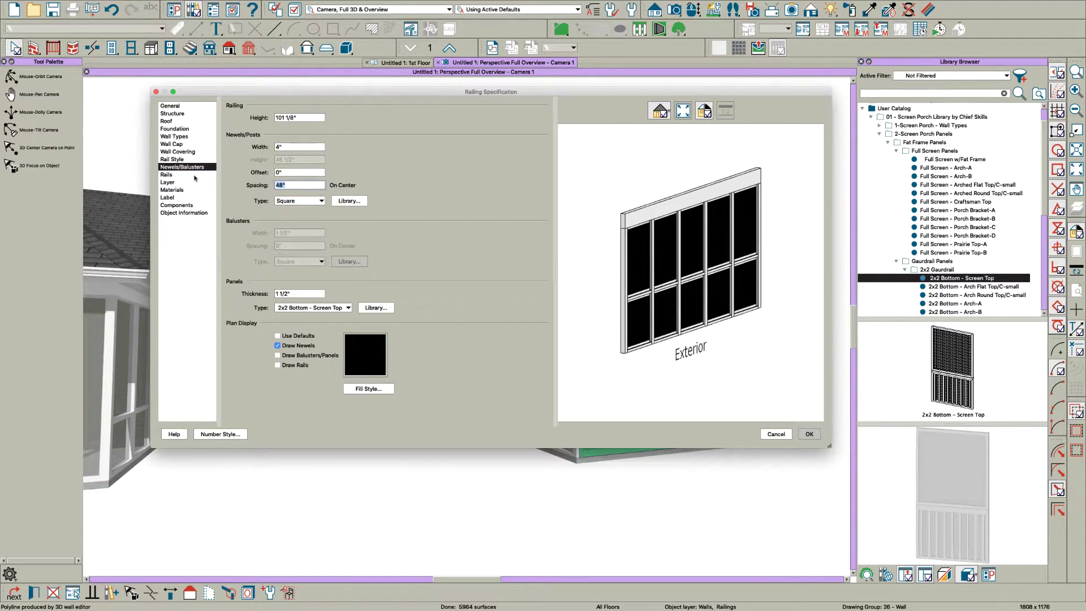
{"action": "key", "text": "Return"}
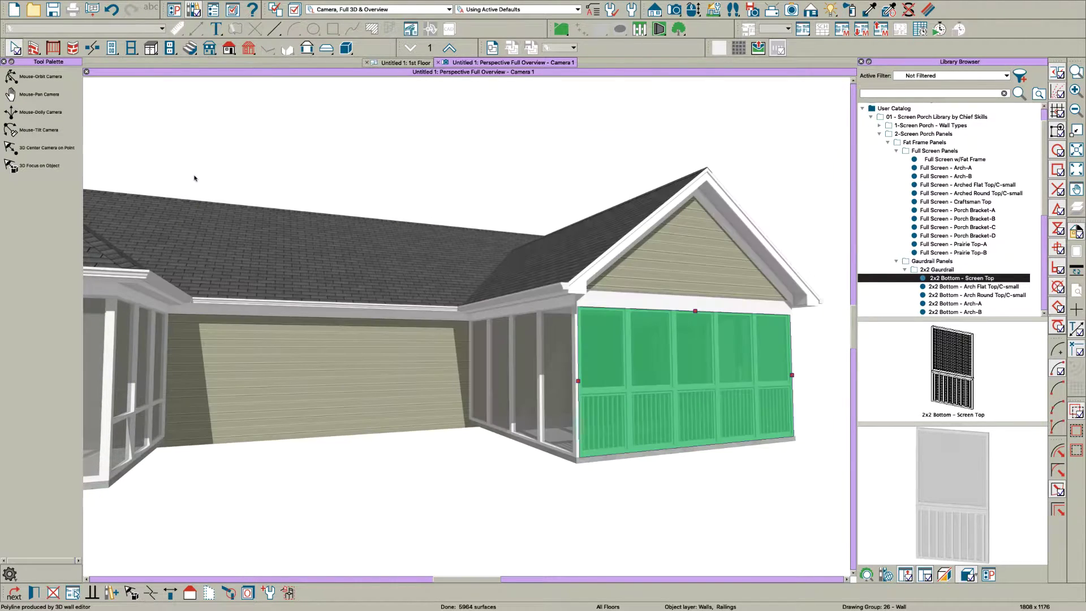
{"action": "left_click", "coordinate": [731, 456]}
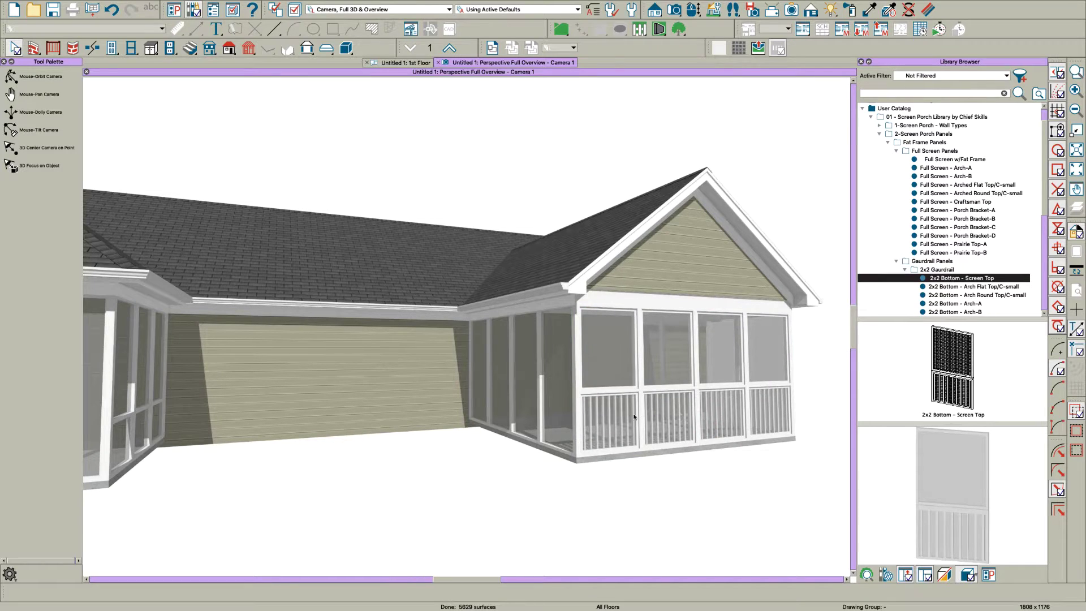
{"action": "left_click", "coordinate": [680, 371]}
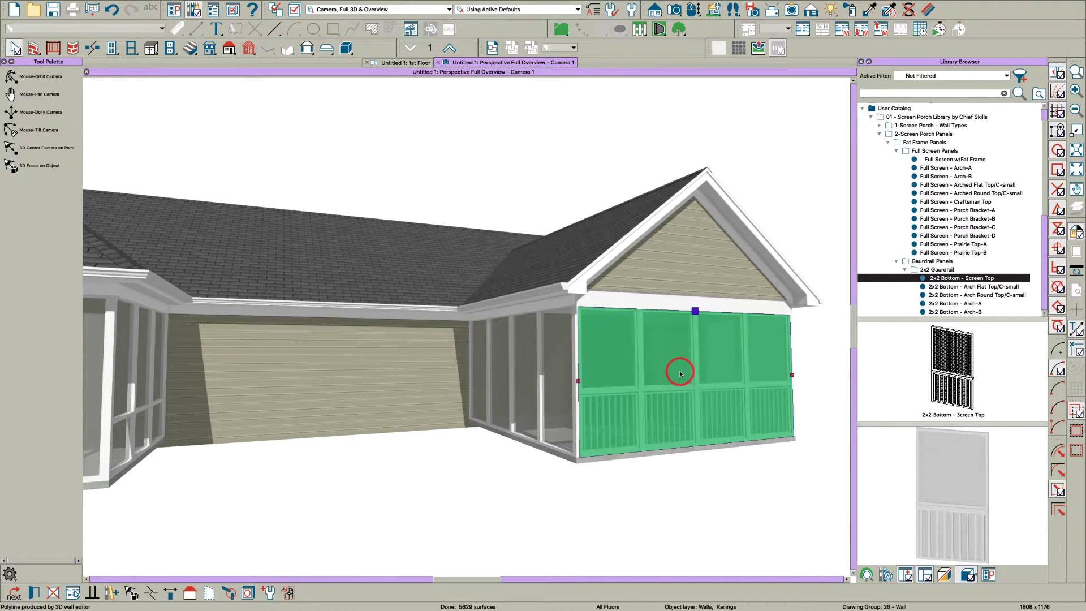
{"action": "key", "text": "o"}
{"action": "mouse_move", "coordinate": [679, 371]}
{"action": "left_mouse_down"}
{"action": "mouse_move", "coordinate": [642, 391]}
{"action": "mouse_move", "coordinate": [660, 376]}
{"action": "left_mouse_up"}
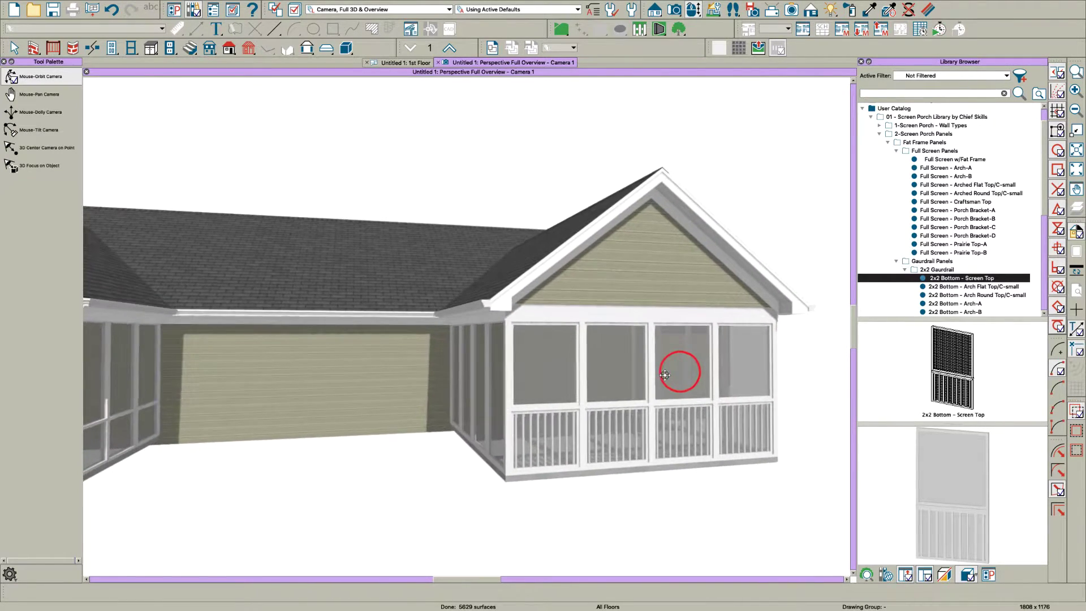
Step: Apply the Jefferson Bottom Panel x 2 - Fat panel from the historic style bottoms to the gabled porch's front wall
{"action": "left_click", "coordinate": [905, 270]}
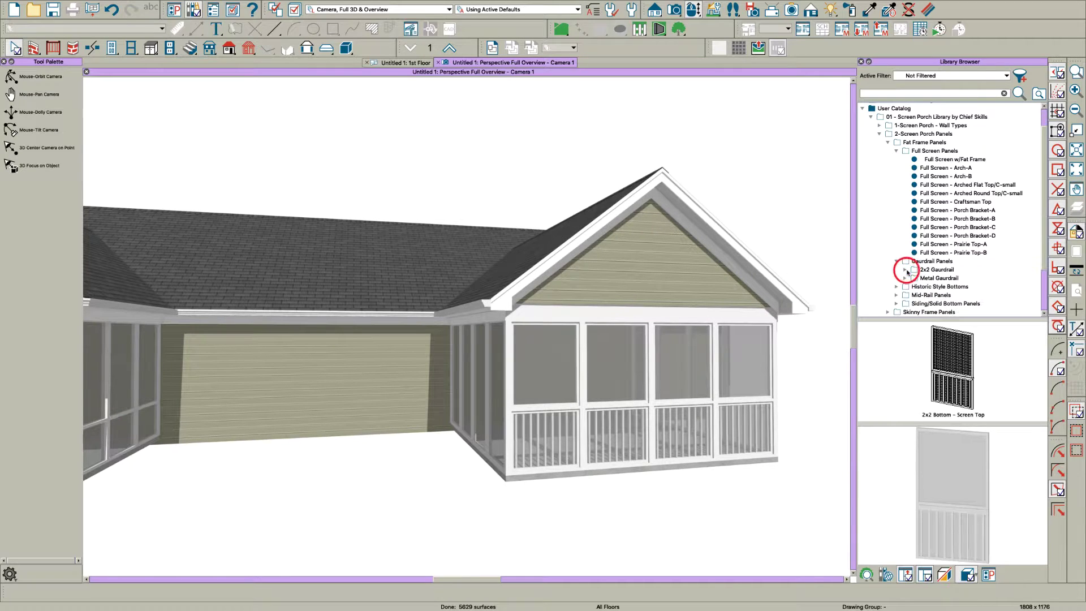
{"action": "left_click", "coordinate": [895, 286]}
{"action": "scroll", "coordinate": [910, 288], "scroll_direction": "down", "scroll_amount": 3}
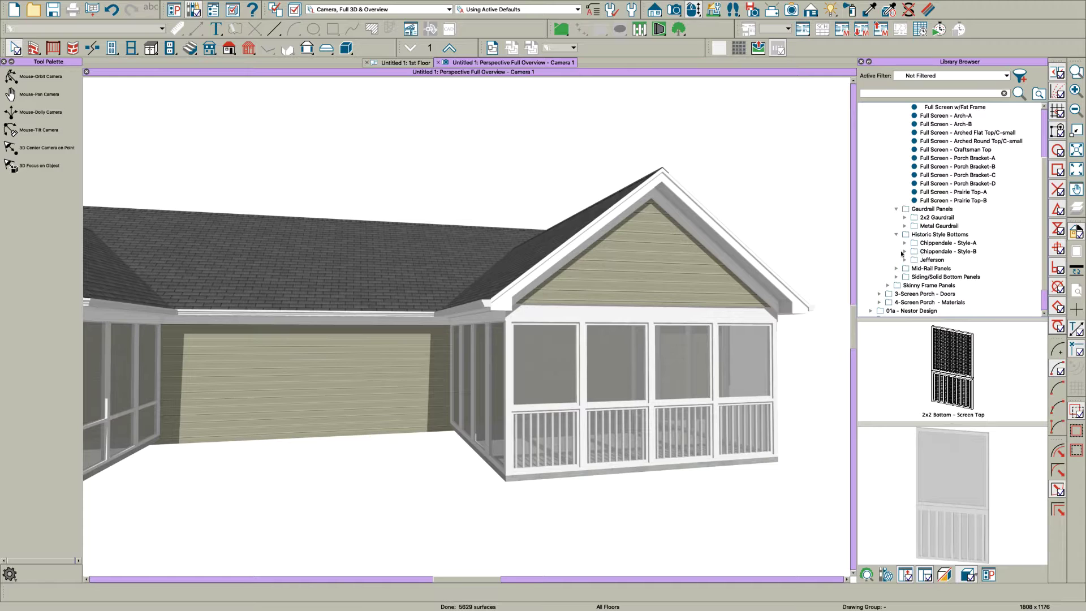
{"action": "left_click", "coordinate": [905, 259]}
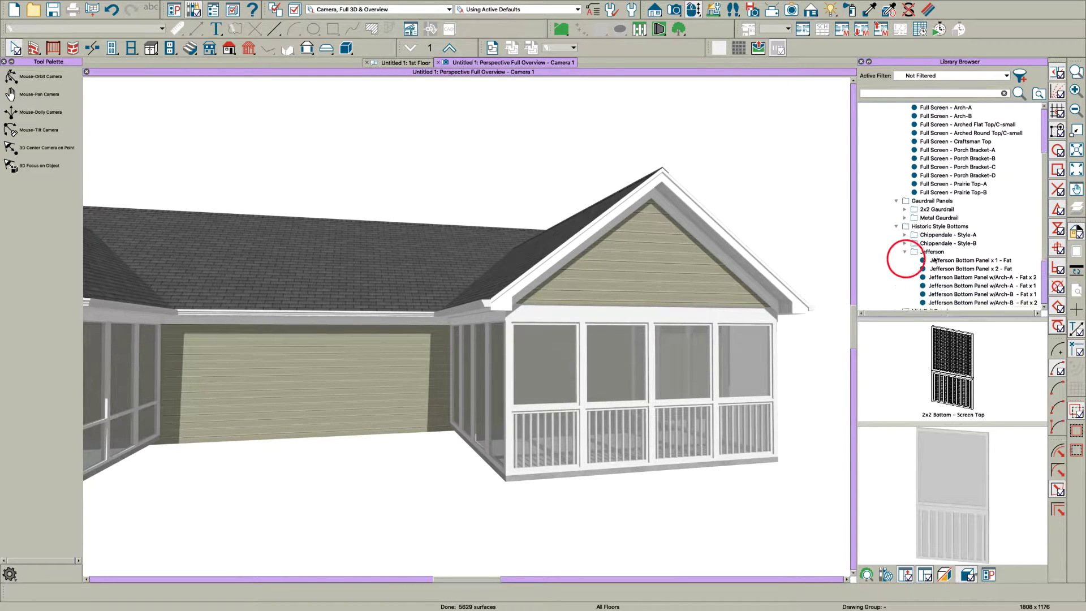
{"action": "scroll", "coordinate": [933, 261], "scroll_direction": "down", "scroll_amount": 2}
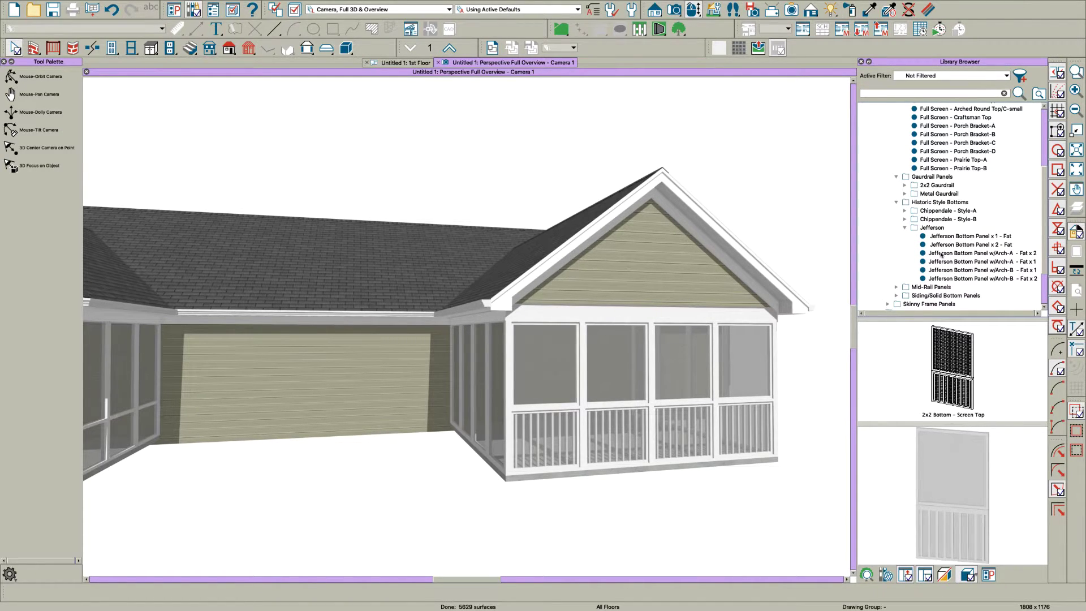
{"action": "left_click", "coordinate": [976, 254]}
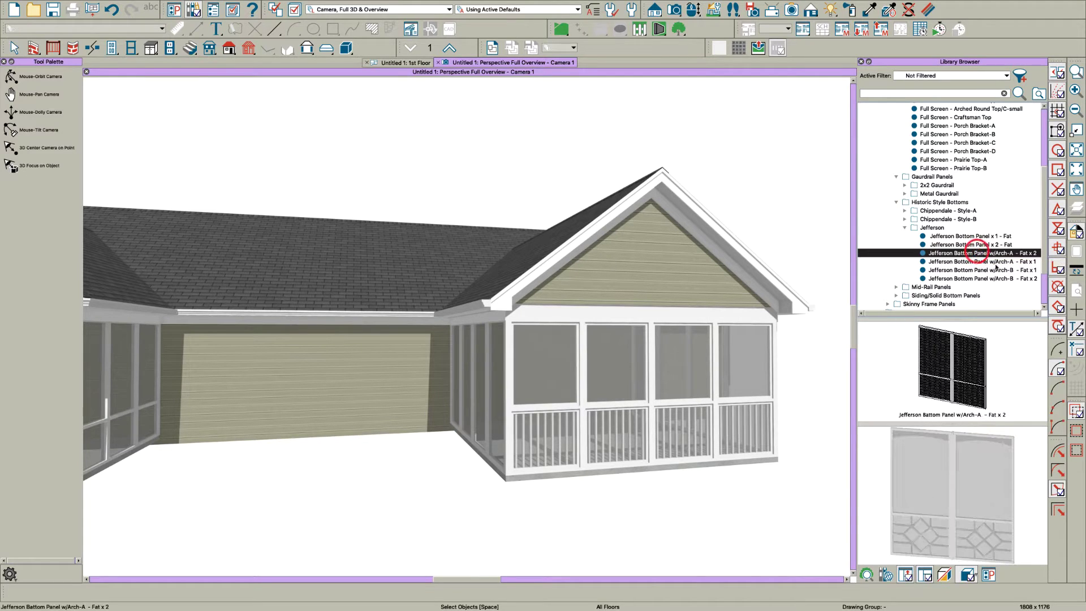
{"action": "left_click", "coordinate": [980, 243]}
{"action": "left_click", "coordinate": [982, 253]}
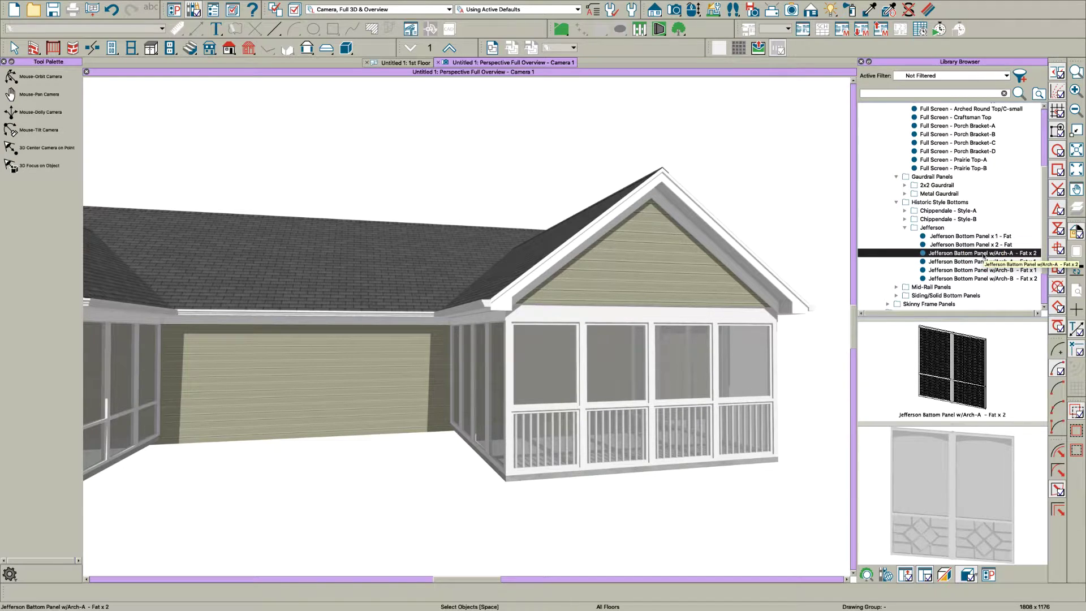
{"action": "left_click", "coordinate": [980, 245]}
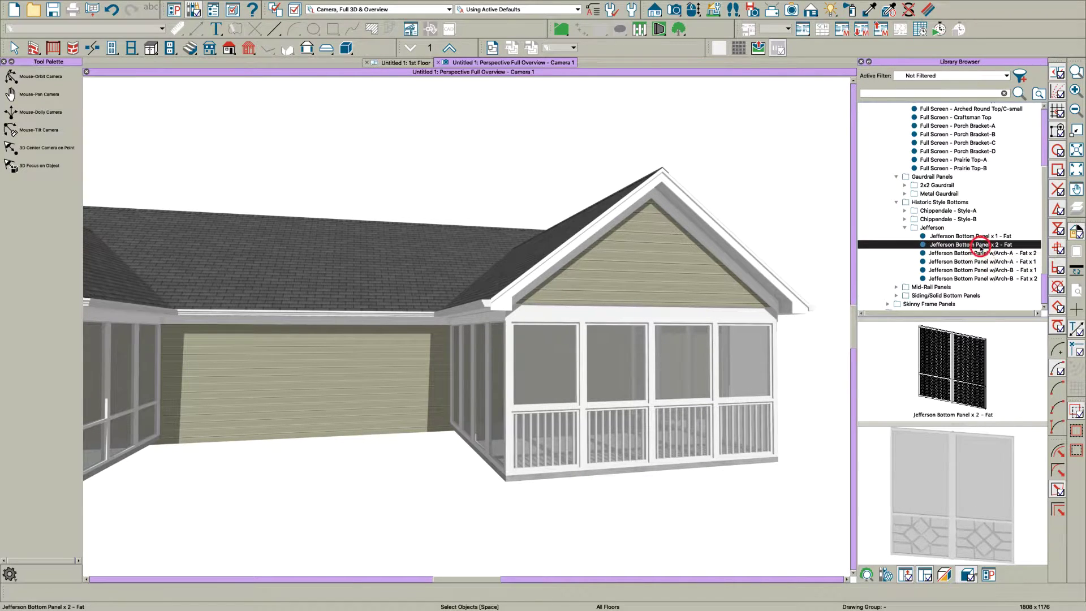
{"action": "left_click", "coordinate": [626, 386]}
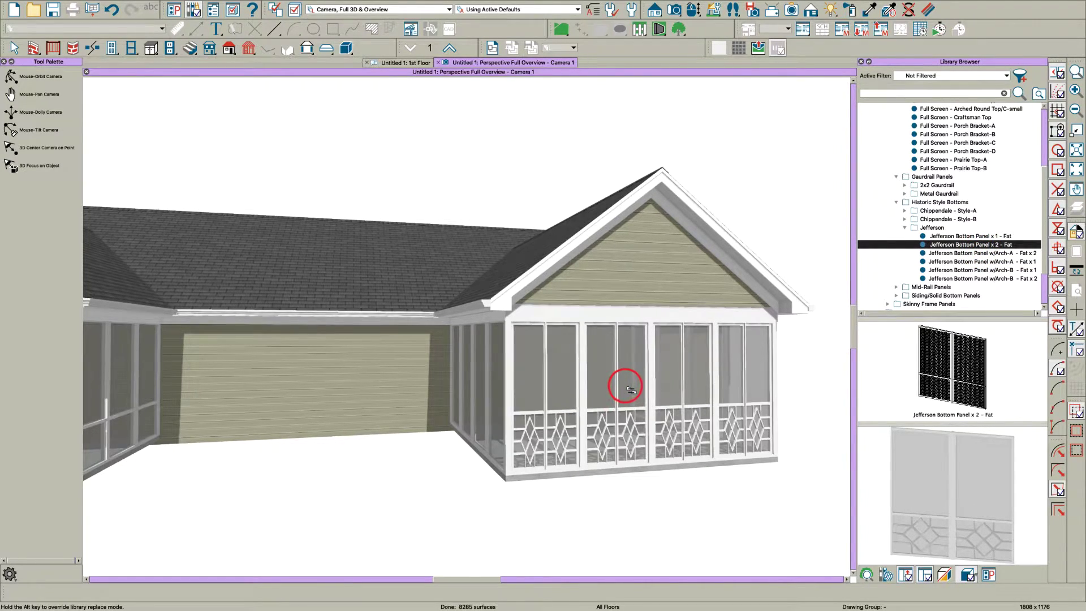
Step: Set the newel spacing of the gabled porch's front wall to 144 inches and inspect the double Jefferson panels
{"action": "double_click", "coordinate": [638, 386]}
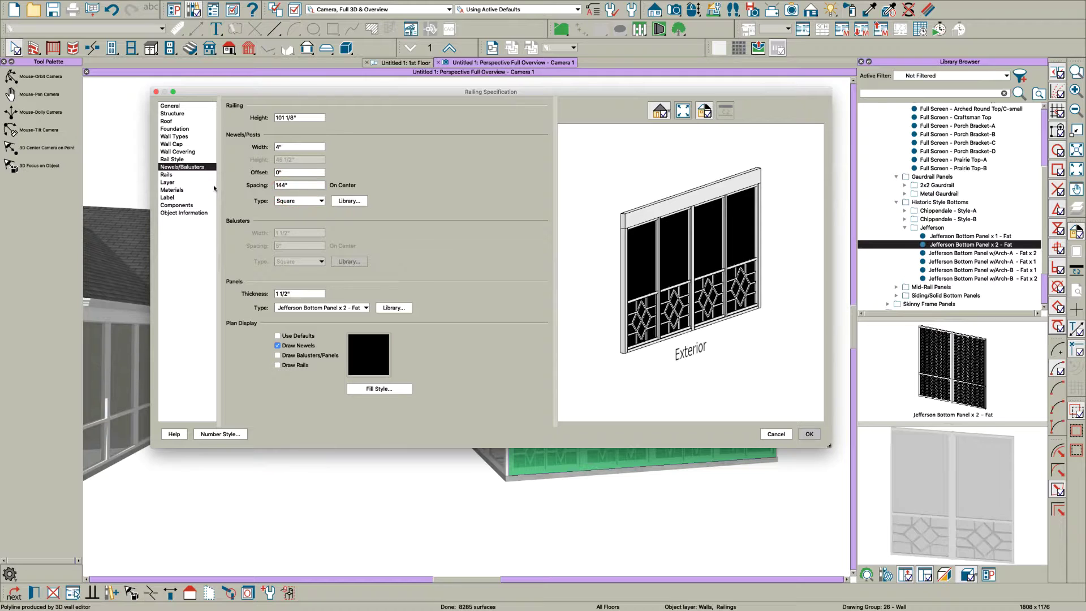
{"action": "key", "text": "Return"}
{"action": "left_click", "coordinate": [625, 468]}
{"action": "scroll", "coordinate": [625, 468], "scroll_direction": "up", "scroll_amount": 3}
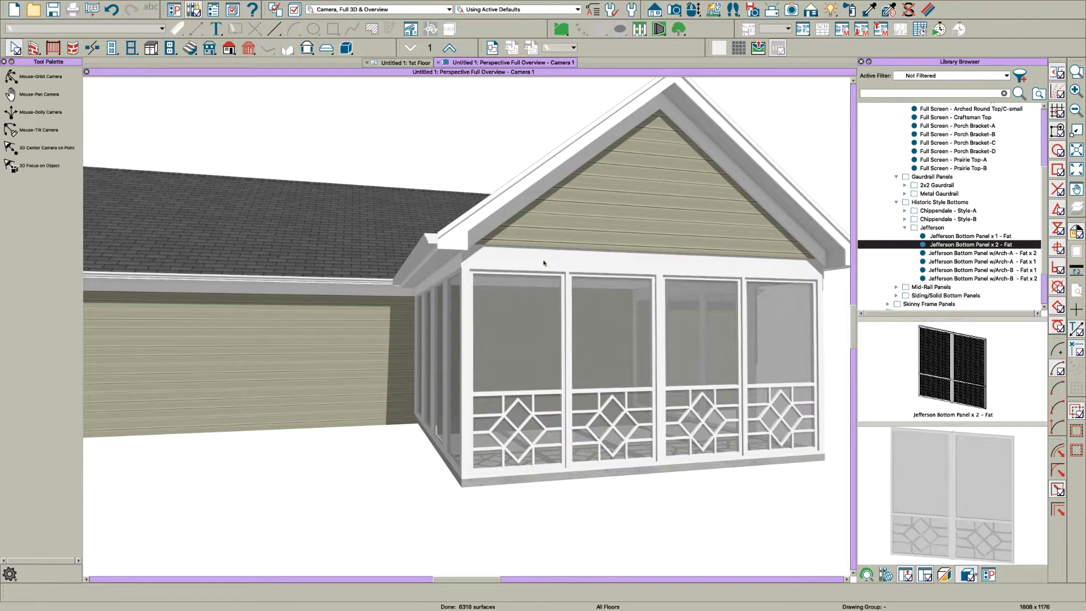
{"action": "scroll", "coordinate": [564, 369], "scroll_direction": "down", "scroll_amount": 2}
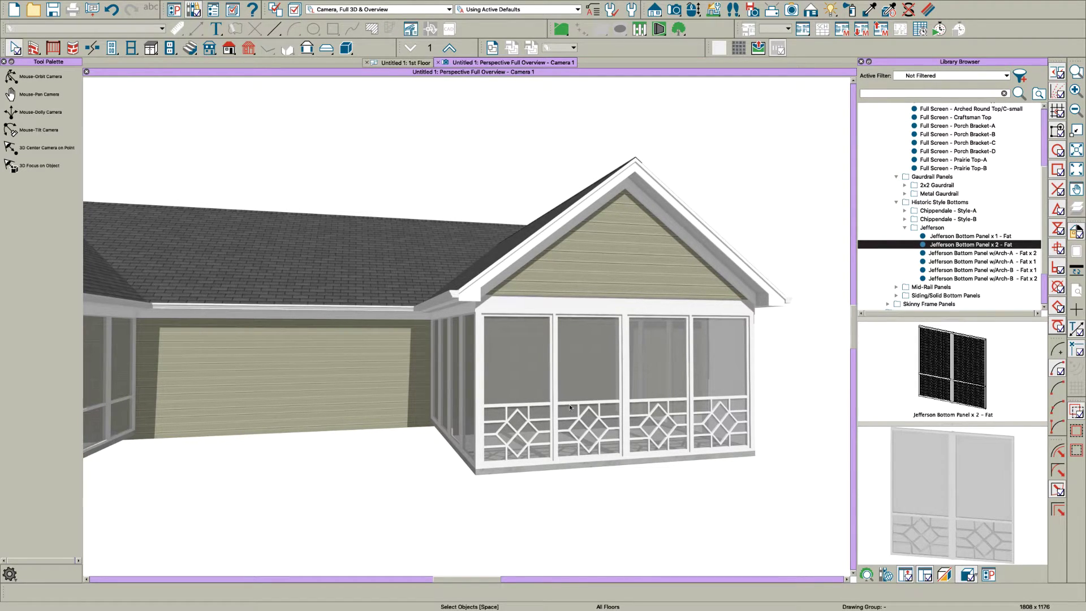
{"action": "middle_click_drag", "start_coordinate": [552, 402], "coordinate": [558, 399]}
Step: Replace the front wall's panels on the gabled porch with Jefferson Bottom Panel x 1 - Fat
{"action": "left_click", "coordinate": [954, 237]}
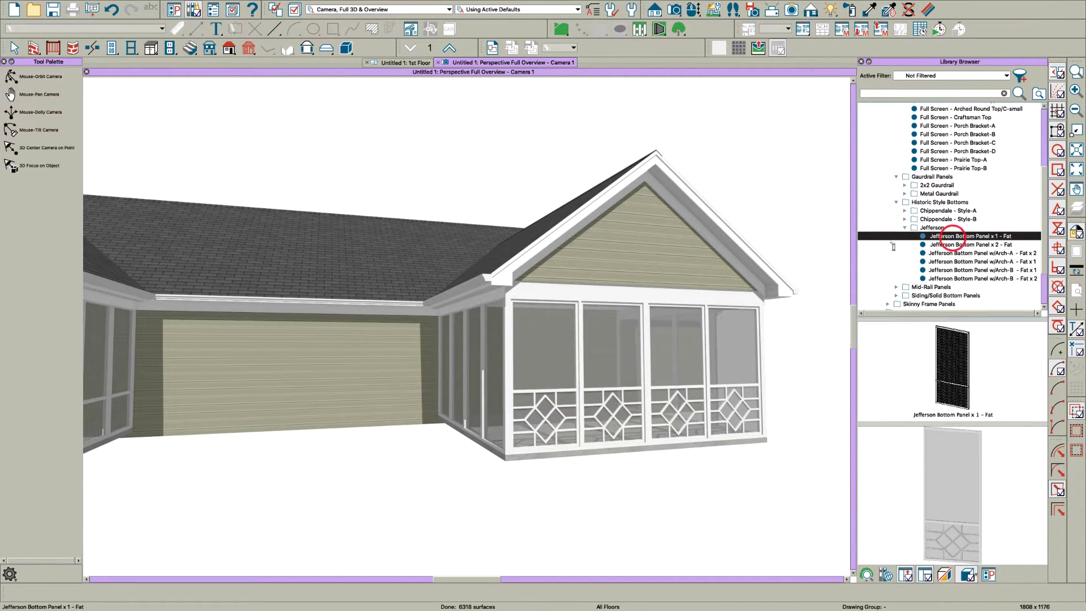
{"action": "left_click", "coordinate": [602, 389]}
{"action": "key", "text": "space"}
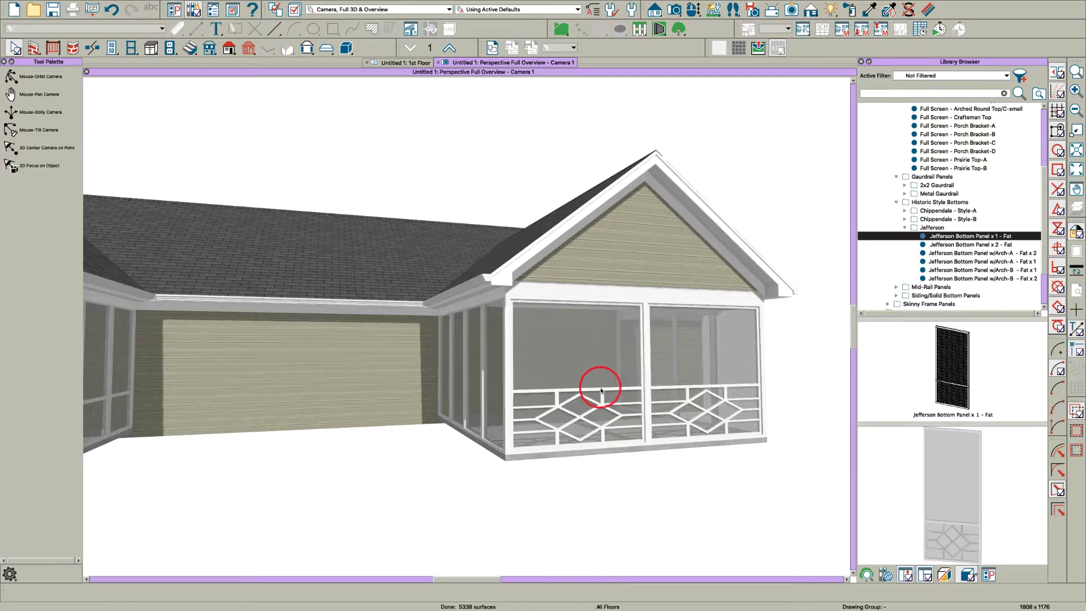
Step: Set the newel spacing of the gabled porch's front wall to 60 inches and inspect the single Jefferson panels
{"action": "left_click", "coordinate": [602, 390]}
{"action": "double_click", "coordinate": [532, 302]}
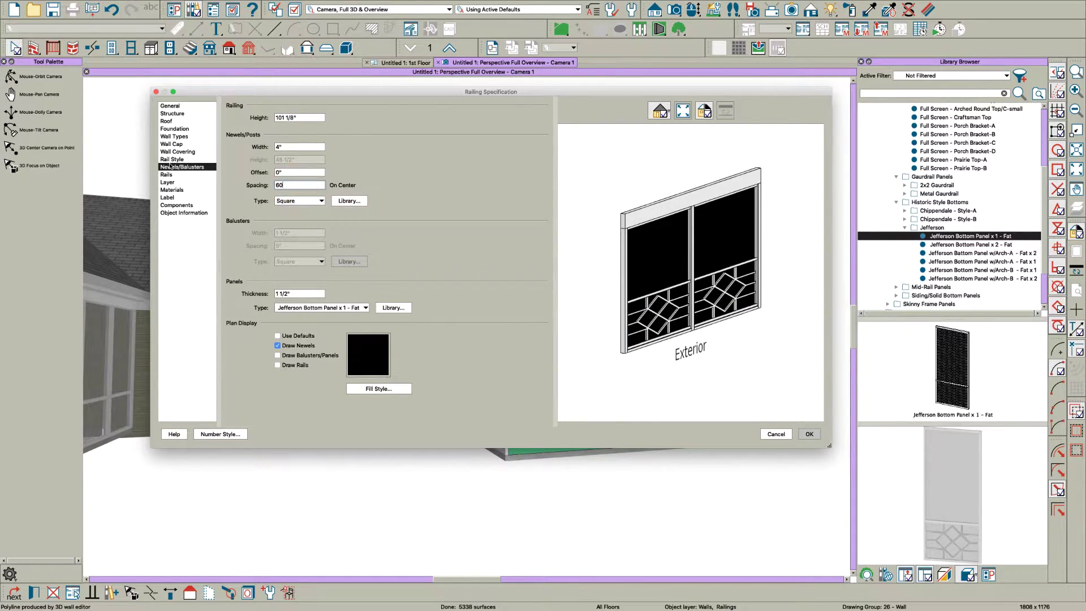
{"action": "key", "text": "Return"}
{"action": "key", "text": "Escape"}
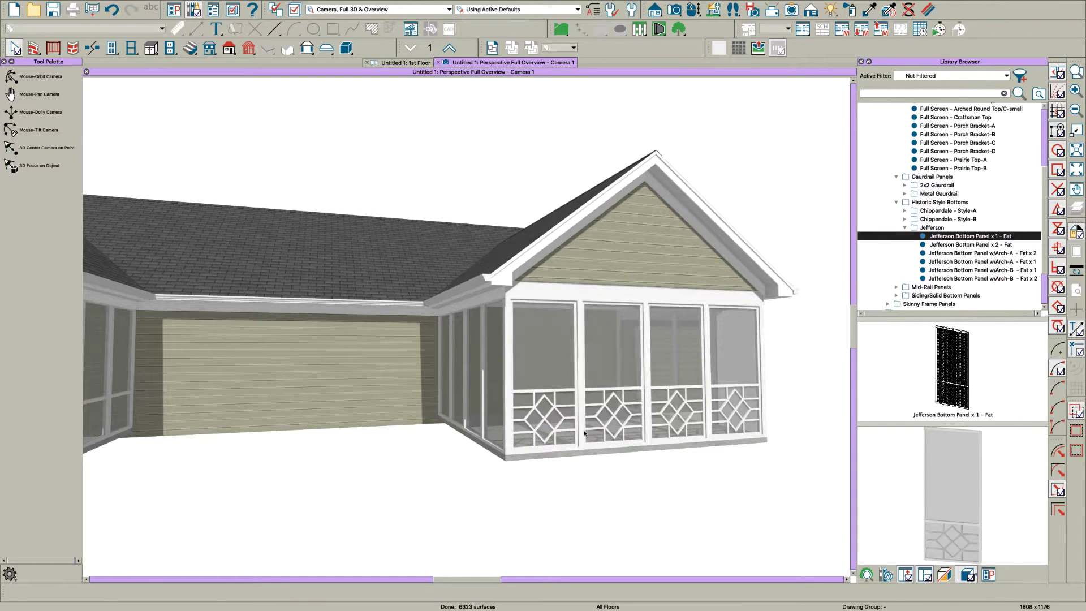
{"action": "scroll", "coordinate": [582, 438], "scroll_direction": "up", "scroll_amount": 5}
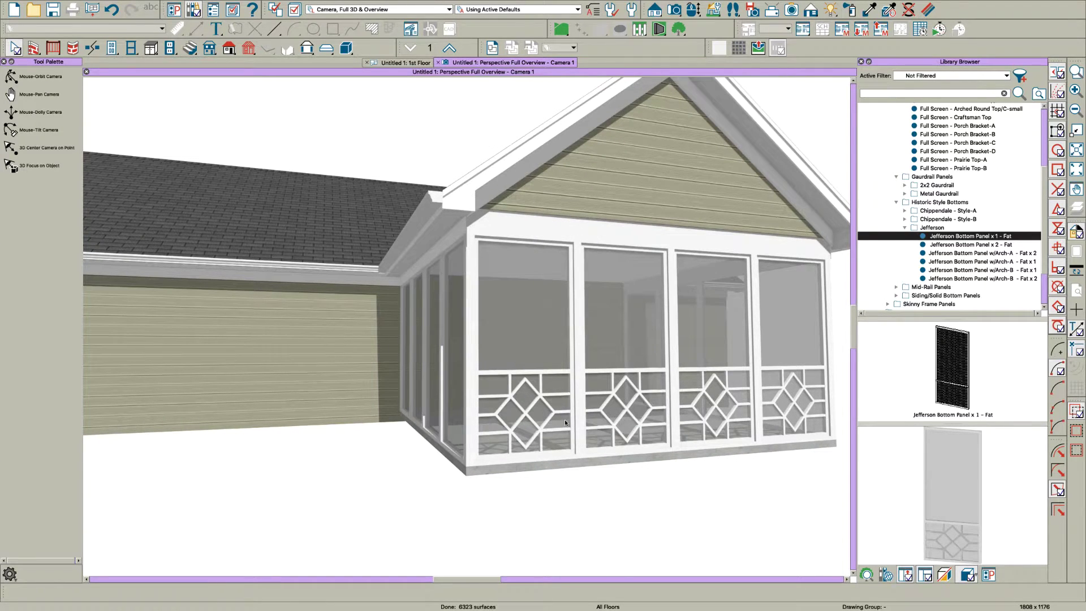
{"action": "key", "text": "o"}
{"action": "left_click_drag", "start_coordinate": [579, 417], "coordinate": [538, 401]}
{"action": "scroll", "coordinate": [559, 420], "scroll_direction": "down", "scroll_amount": 4}
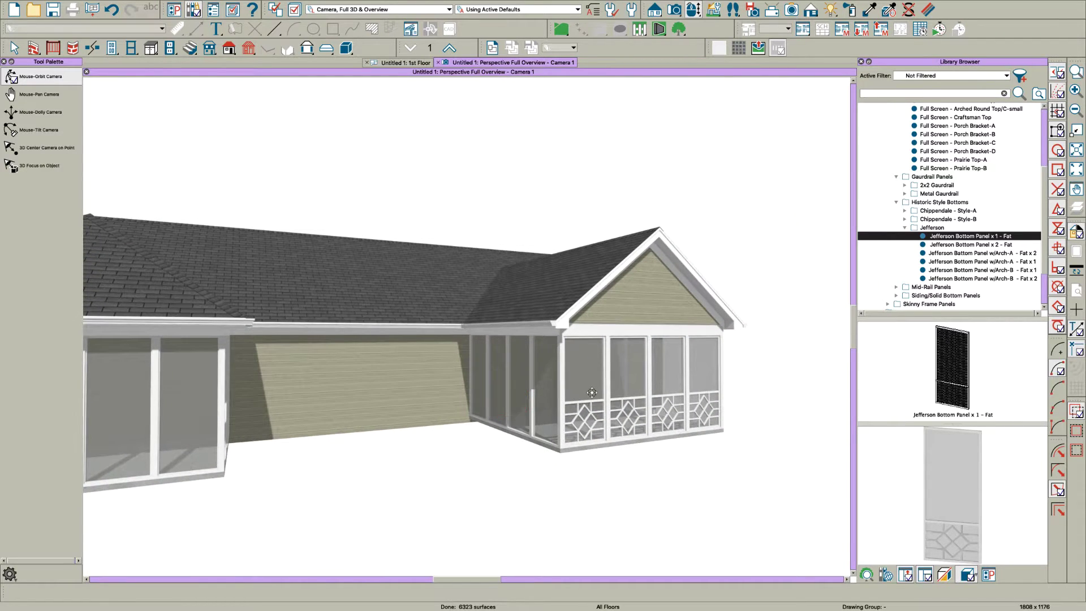
{"action": "scroll", "coordinate": [591, 392], "scroll_direction": "up", "scroll_amount": 3}
{"action": "key", "text": "space"}
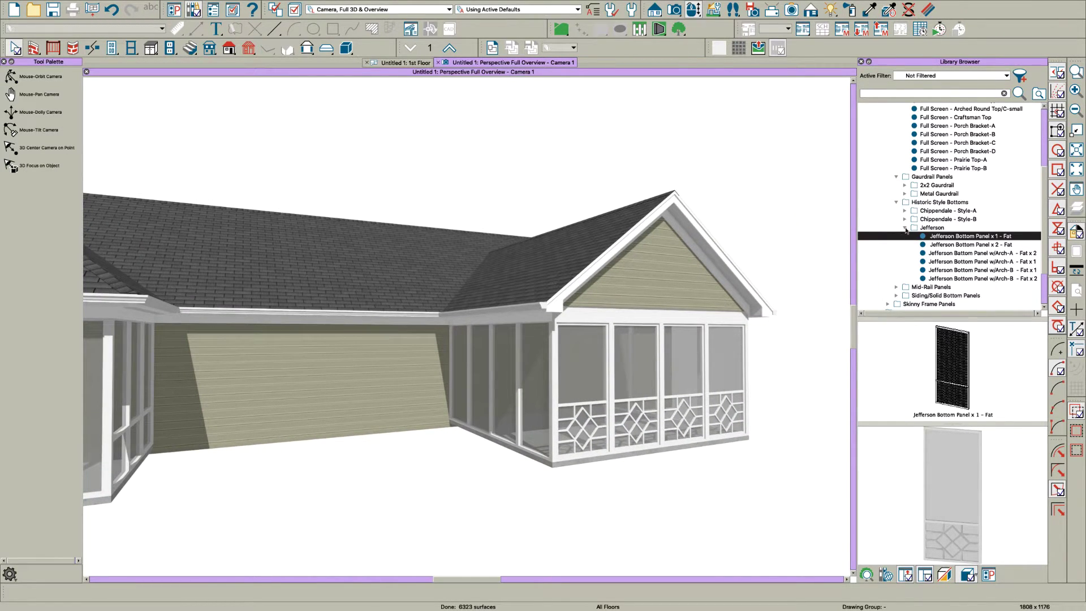
Step: Apply Mid Rail - Divided Top, followed by Mid Rail - Divided Top/Bottom, from the mid-rail panels to the gabled porch's front wall
{"action": "left_click", "coordinate": [905, 228]}
{"action": "left_click", "coordinate": [896, 202]}
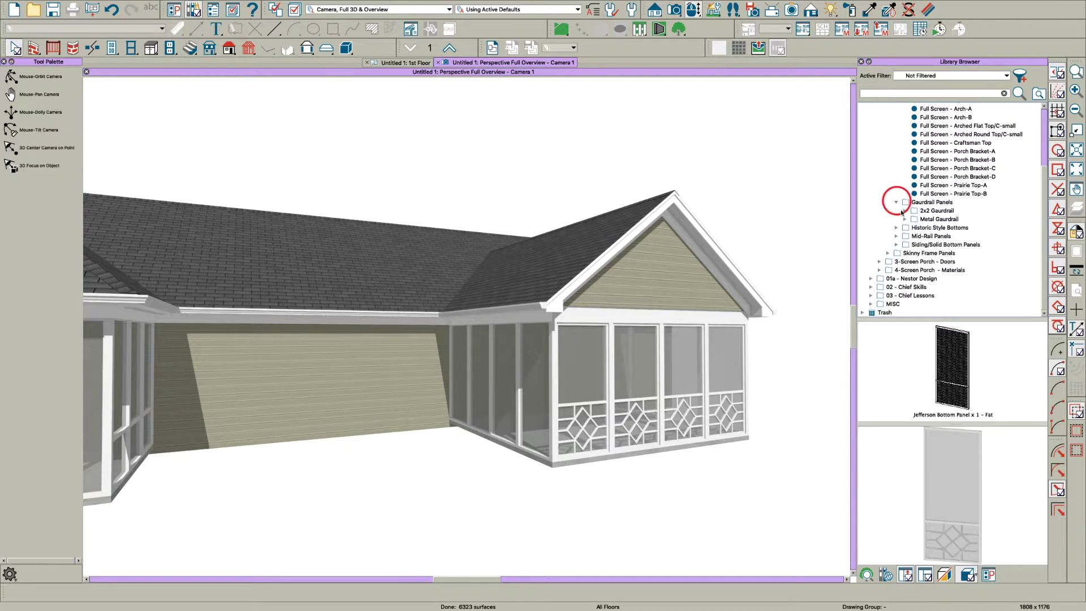
{"action": "left_click", "coordinate": [896, 236]}
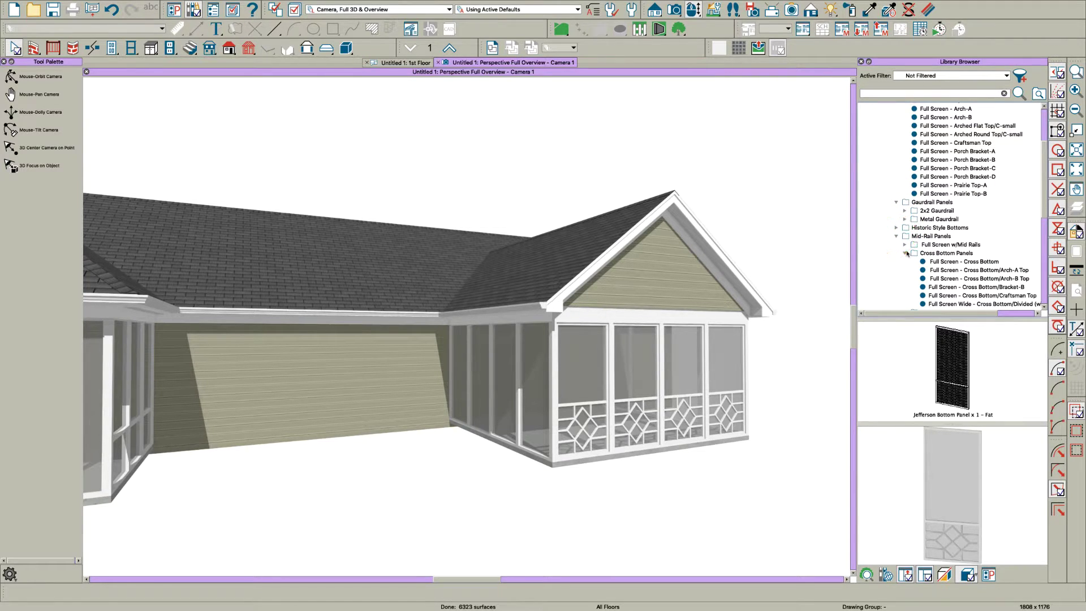
{"action": "left_click", "coordinate": [905, 253]}
{"action": "left_click", "coordinate": [905, 262]}
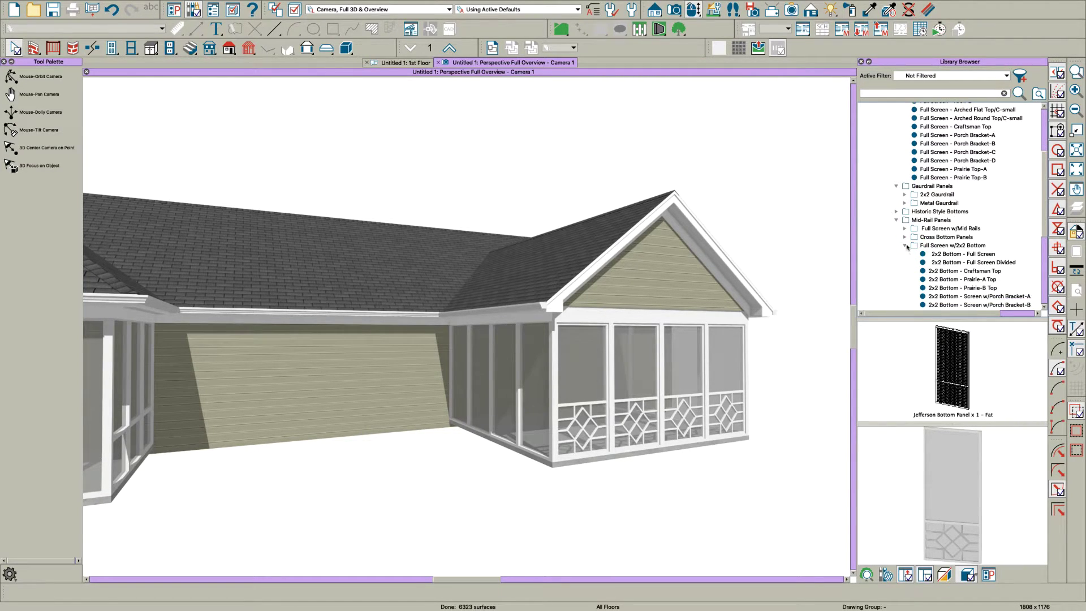
{"action": "left_click", "coordinate": [905, 246]}
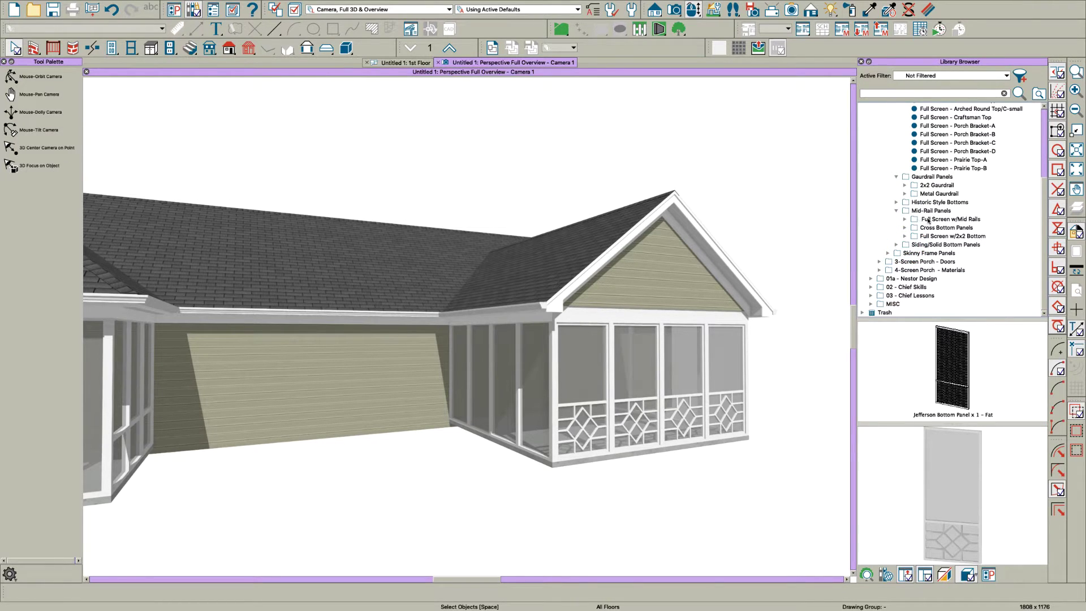
{"action": "left_click", "coordinate": [905, 219]}
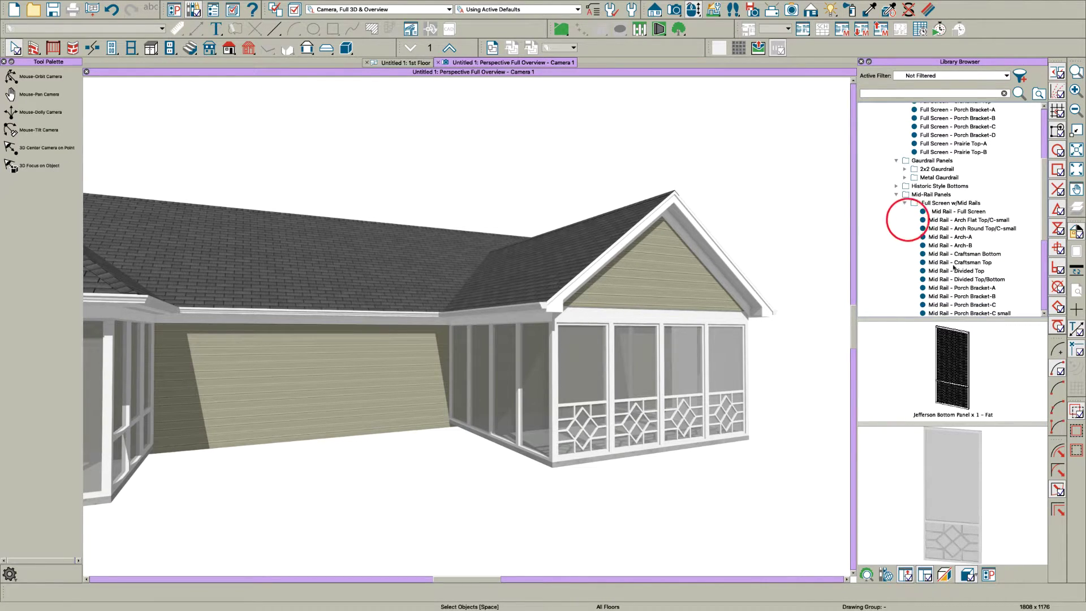
{"action": "left_click", "coordinate": [954, 270]}
{"action": "left_click", "coordinate": [632, 385]}
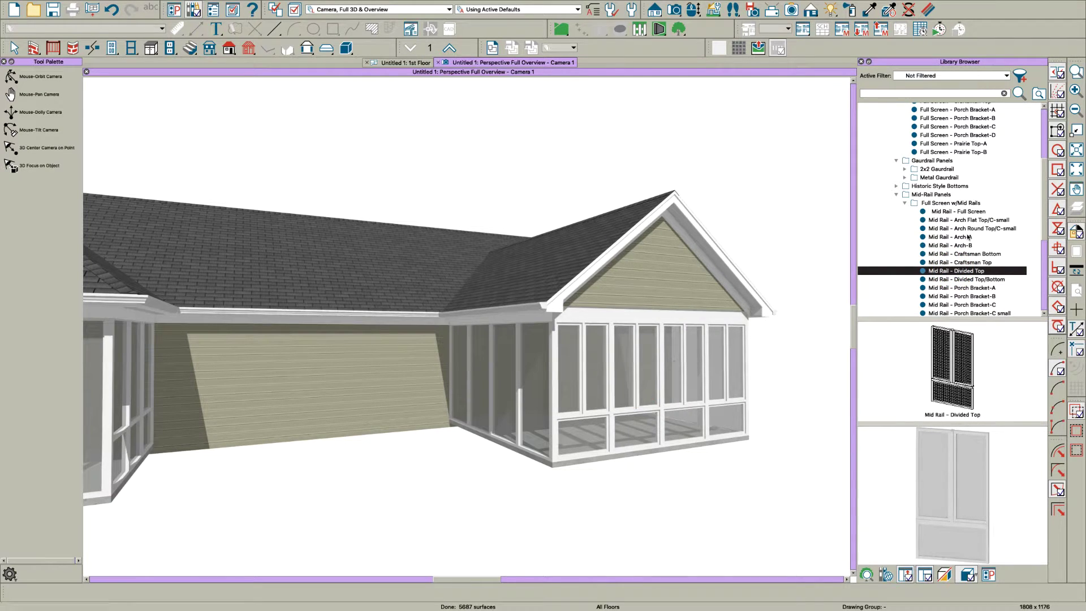
{"action": "left_click", "coordinate": [965, 280]}
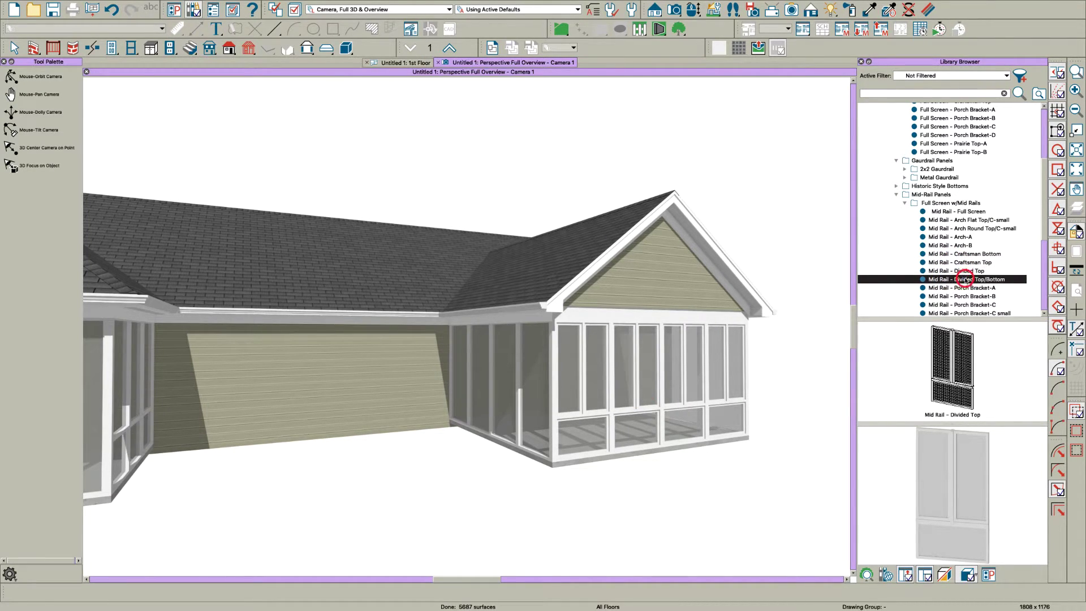
{"action": "left_click", "coordinate": [630, 381]}
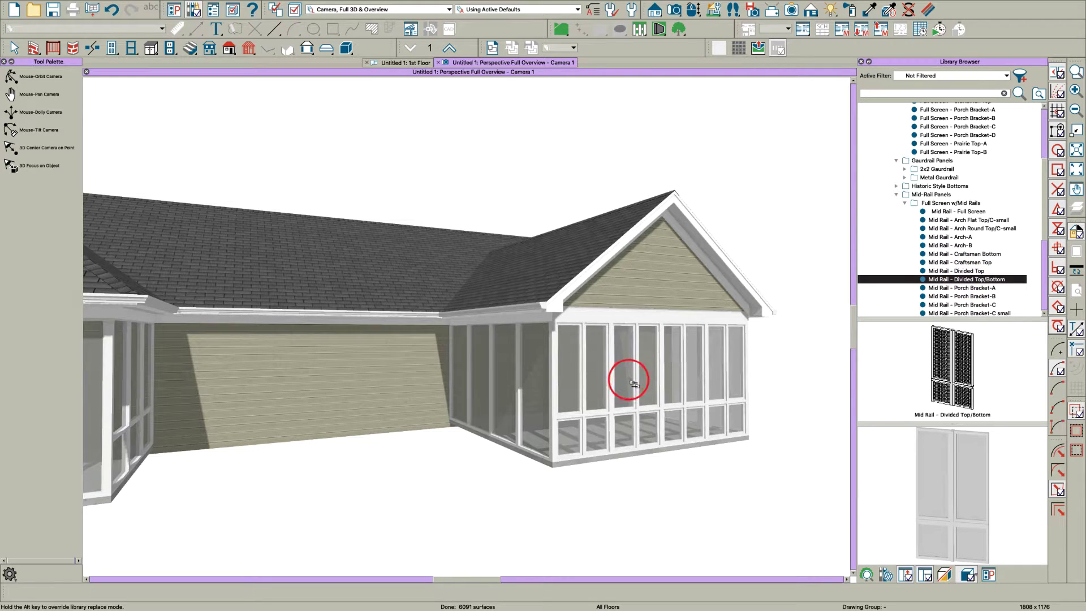
Step: Apply the Mid Rail - Arch-B panel, followed by Mid Rail - Arch Flat Top/C-small, to the gabled porch's front wall
{"action": "left_click", "coordinate": [962, 246]}
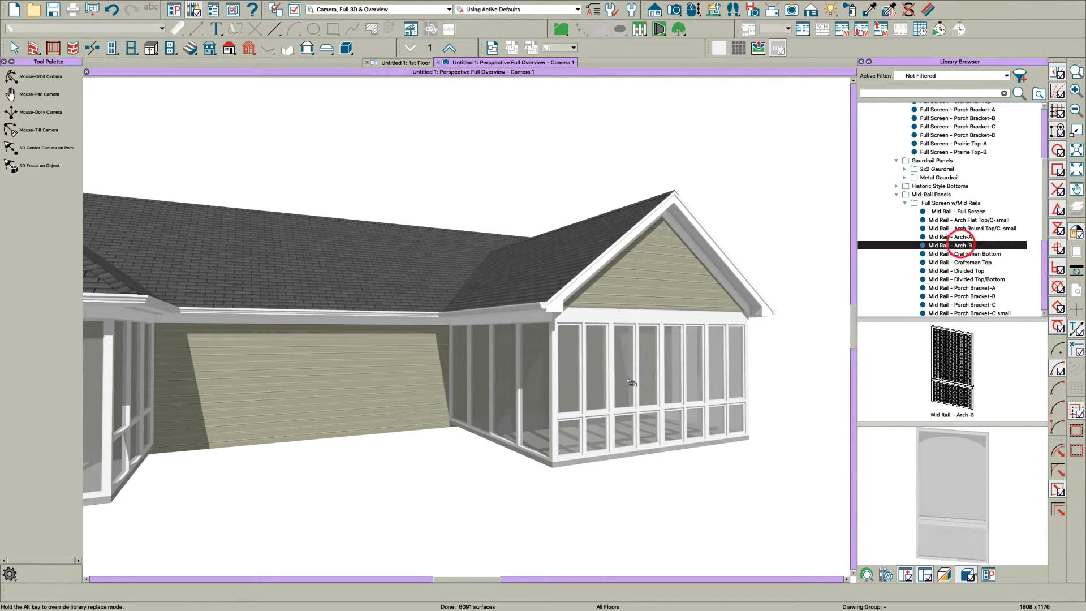
{"action": "left_click", "coordinate": [628, 377]}
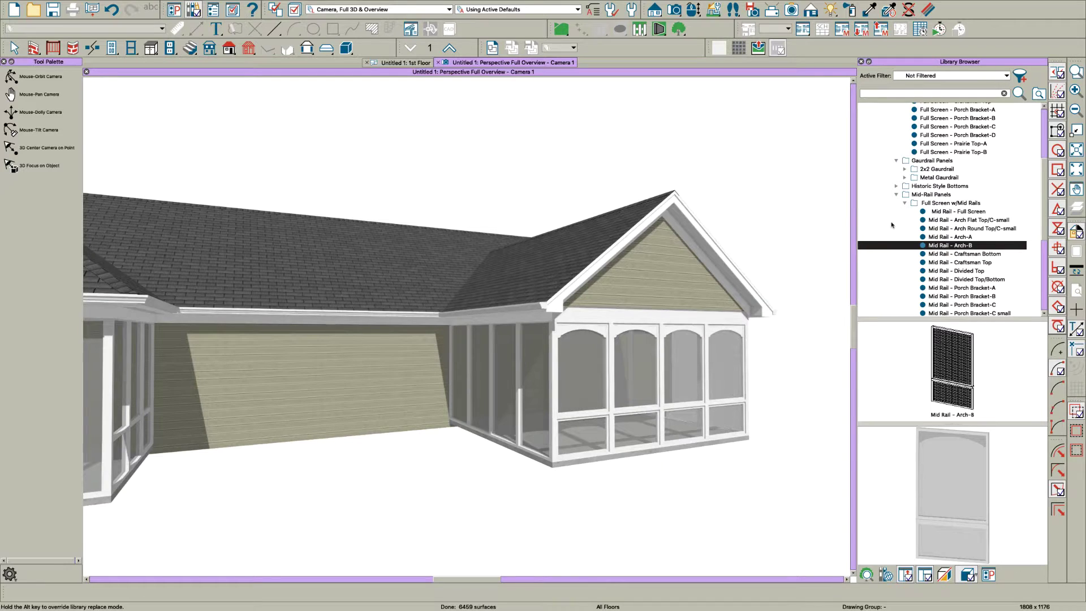
{"action": "left_click", "coordinate": [962, 220]}
{"action": "left_click", "coordinate": [594, 404]}
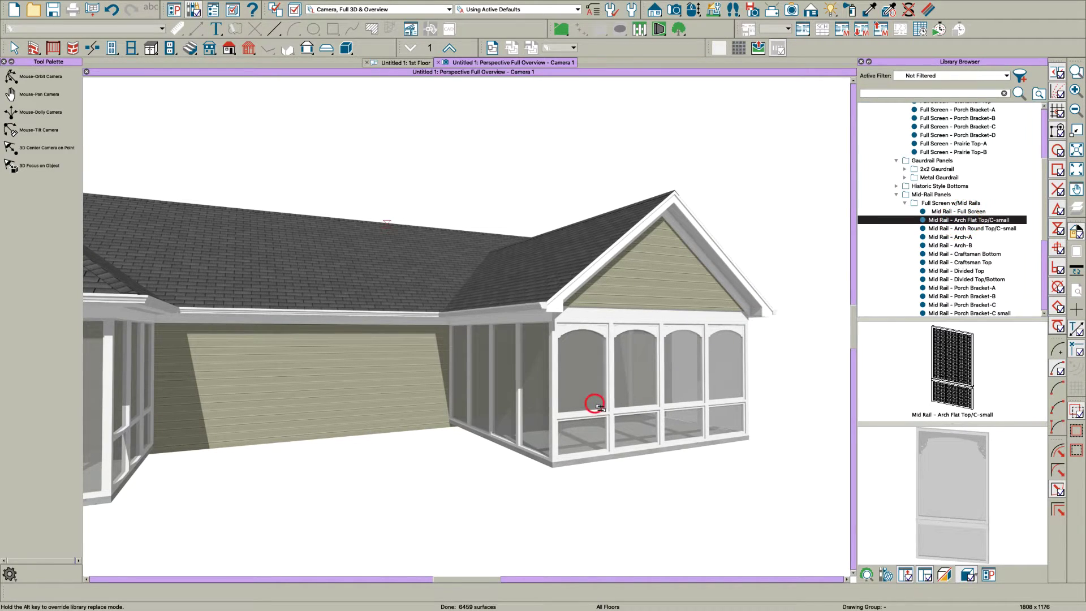
Step: Apply the Mid Rail - Full Screen panel to the gabled porch's front wall and its adjacent side wall
{"action": "key", "text": "Escape"}
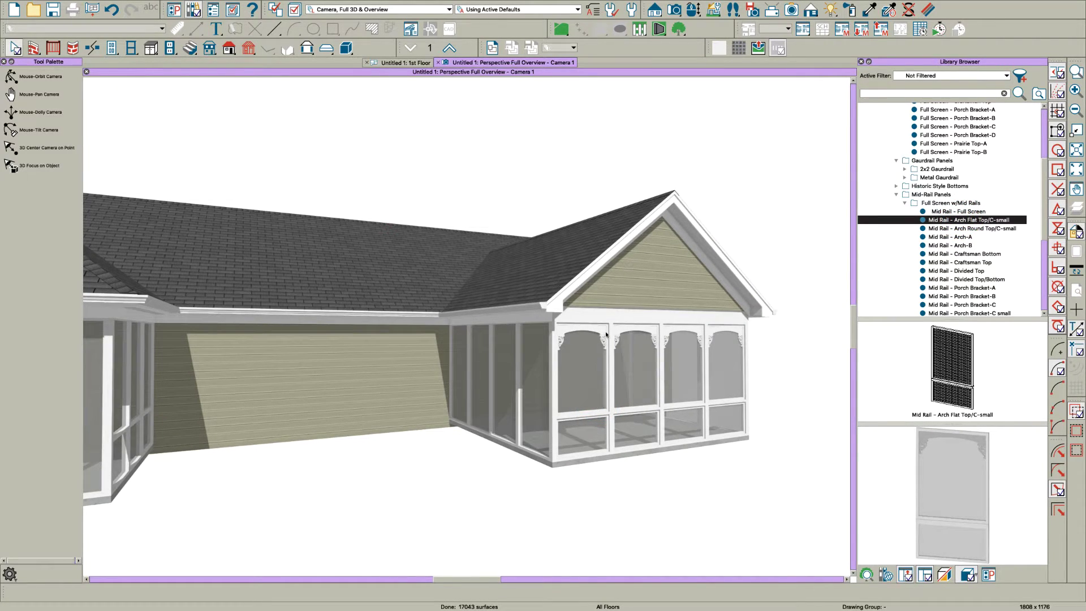
{"action": "key", "text": "o"}
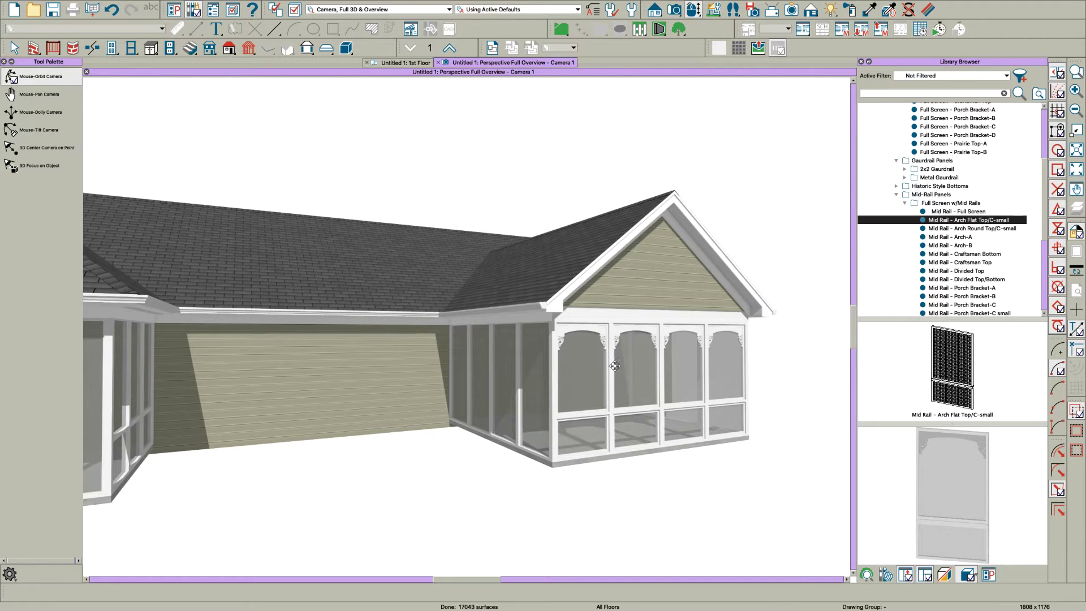
{"action": "left_click_drag", "start_coordinate": [657, 378], "coordinate": [630, 376]}
{"action": "key", "text": "space"}
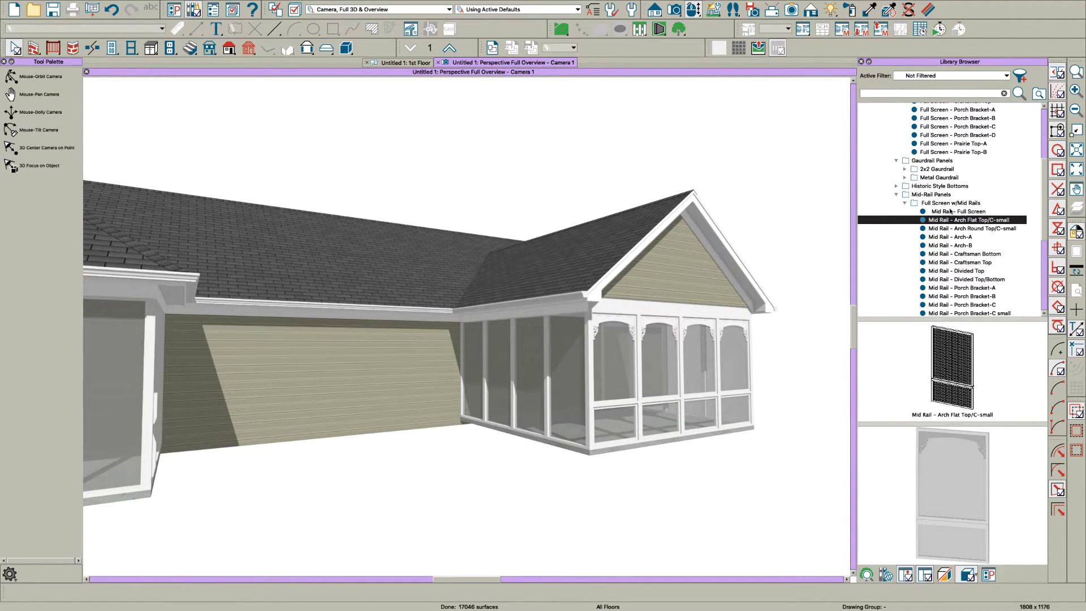
{"action": "left_click", "coordinate": [950, 211]}
{"action": "left_click", "coordinate": [648, 368]}
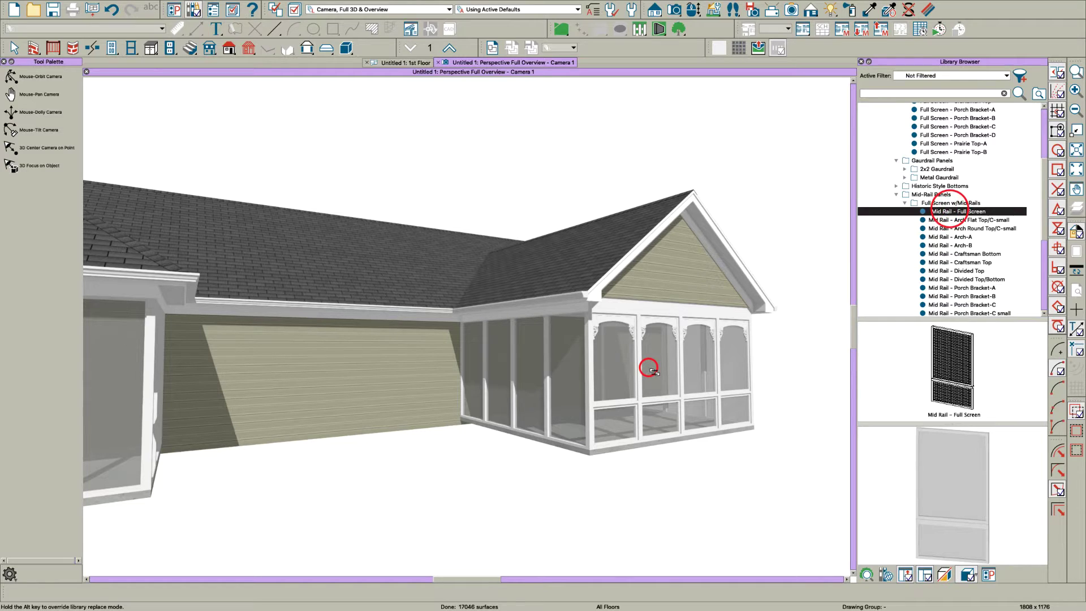
{"action": "left_click", "coordinate": [562, 378]}
{"action": "key", "text": "space"}
{"action": "key", "text": "space"}
{"action": "scroll", "coordinate": [563, 379], "scroll_direction": "up", "scroll_amount": 1}
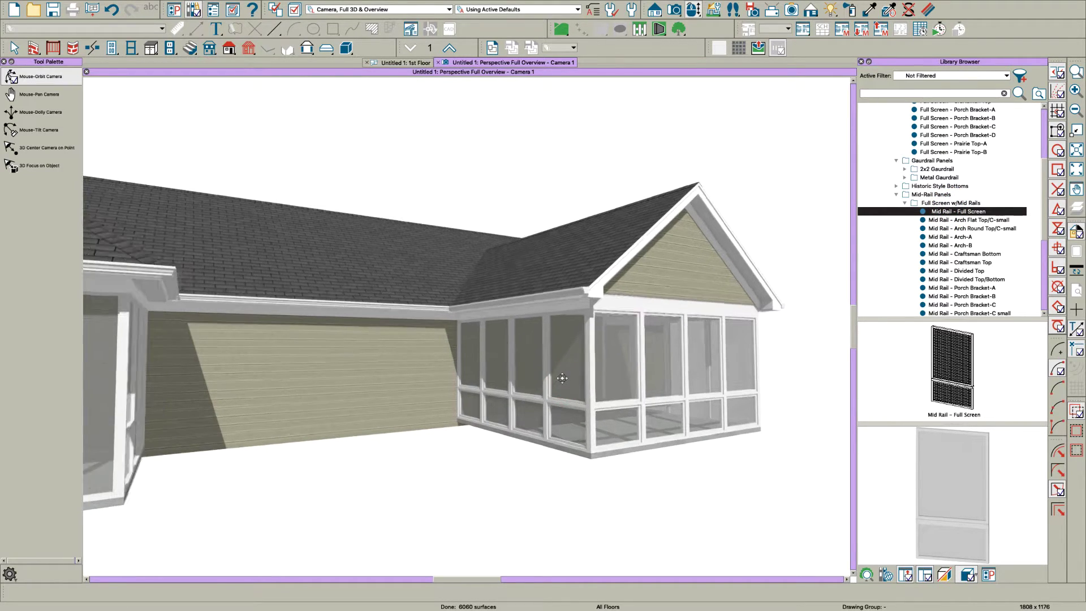
{"action": "left_click_drag", "start_coordinate": [562, 378], "coordinate": [565, 380]}
{"action": "key", "text": "space"}
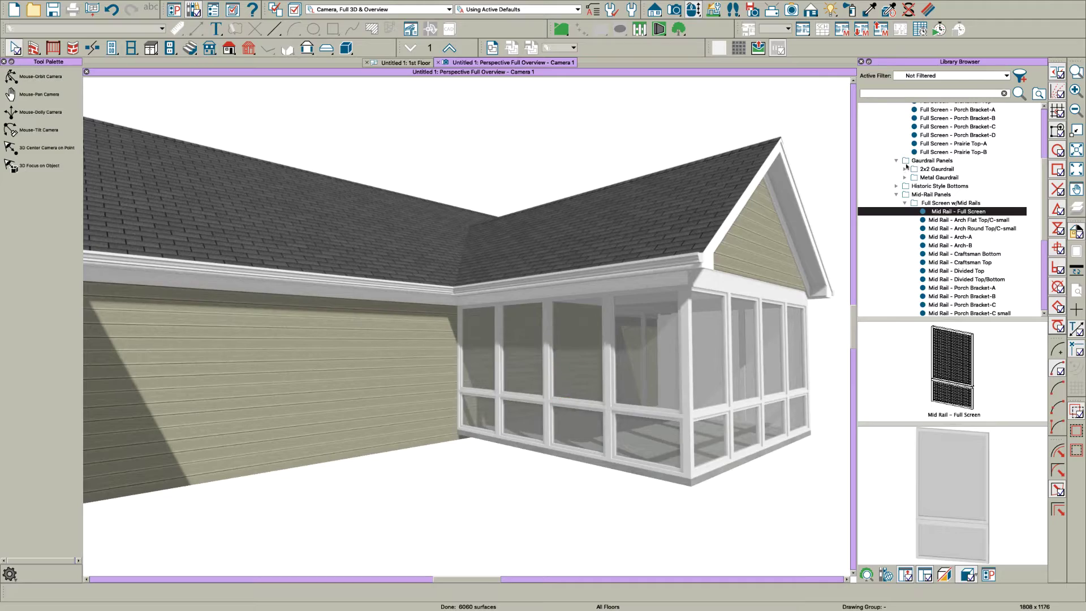
Step: Browse the library's screen porch doors with top panels for the 8' and 9' room 80" sizes
{"action": "scroll", "coordinate": [906, 167], "scroll_direction": "up", "scroll_amount": 5}
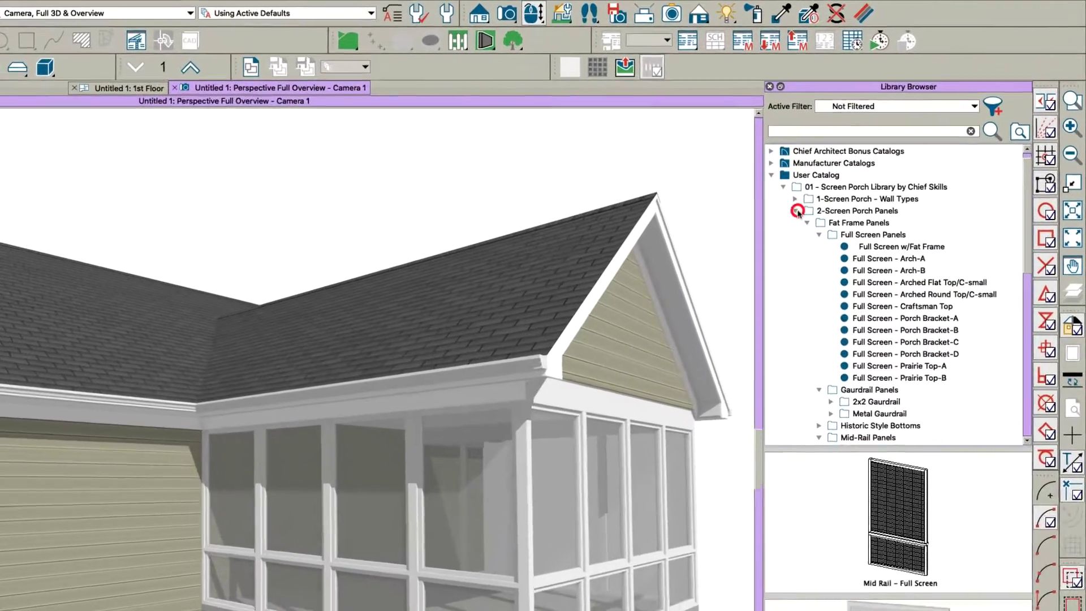
{"action": "left_click", "coordinate": [795, 211]}
{"action": "left_click", "coordinate": [796, 222]}
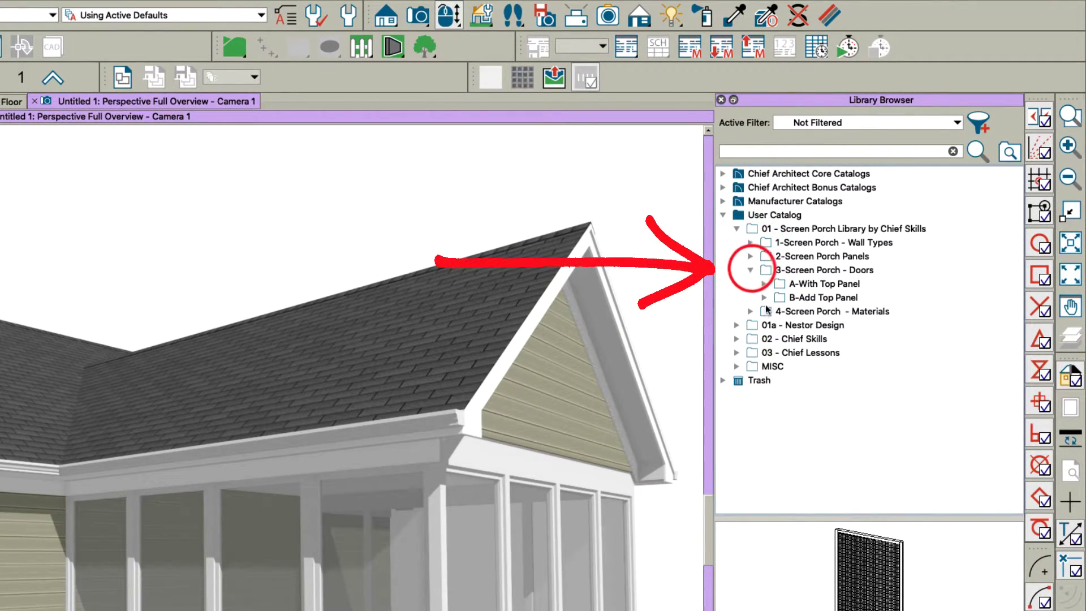
{"action": "left_click", "coordinate": [766, 285]}
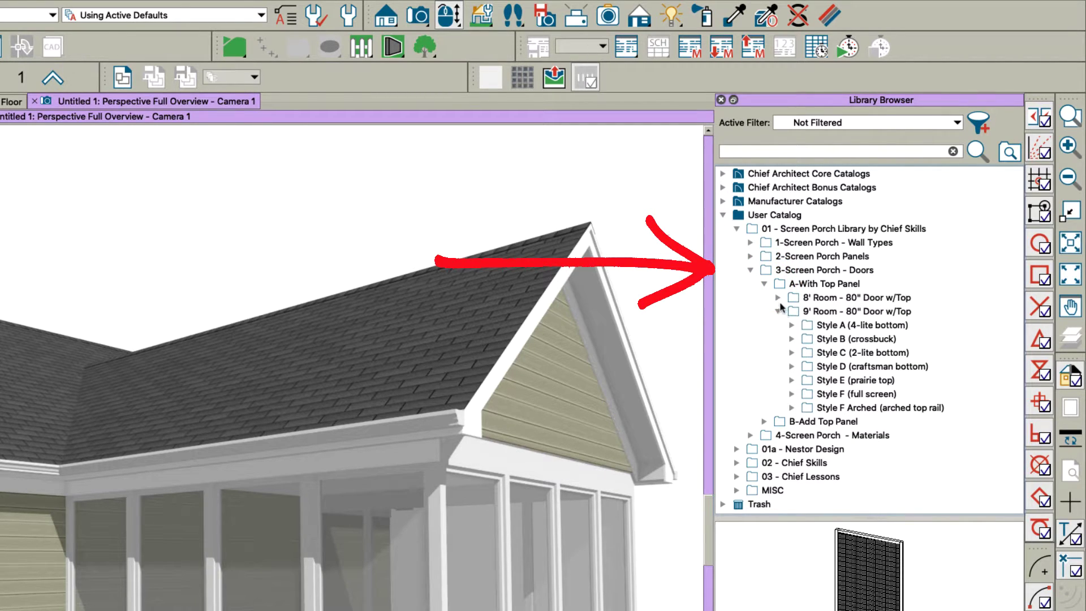
{"action": "left_click", "coordinate": [778, 297]}
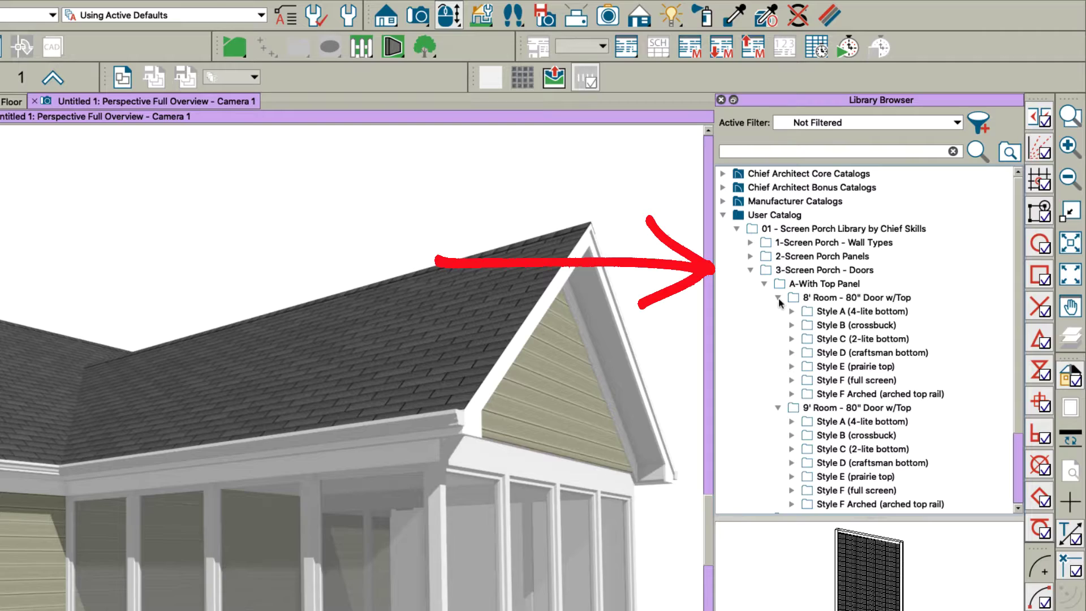
{"action": "left_click", "coordinate": [778, 298]}
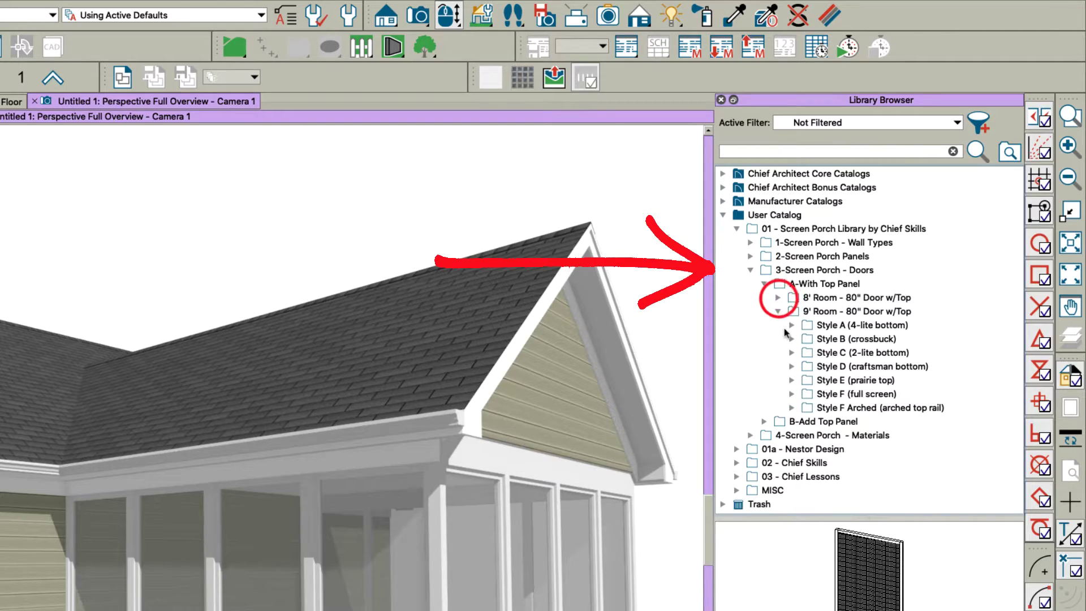
Step: Place the 9' room Style C w/Screen Top door in the gabled porch's side wall
{"action": "left_click", "coordinate": [839, 366]}
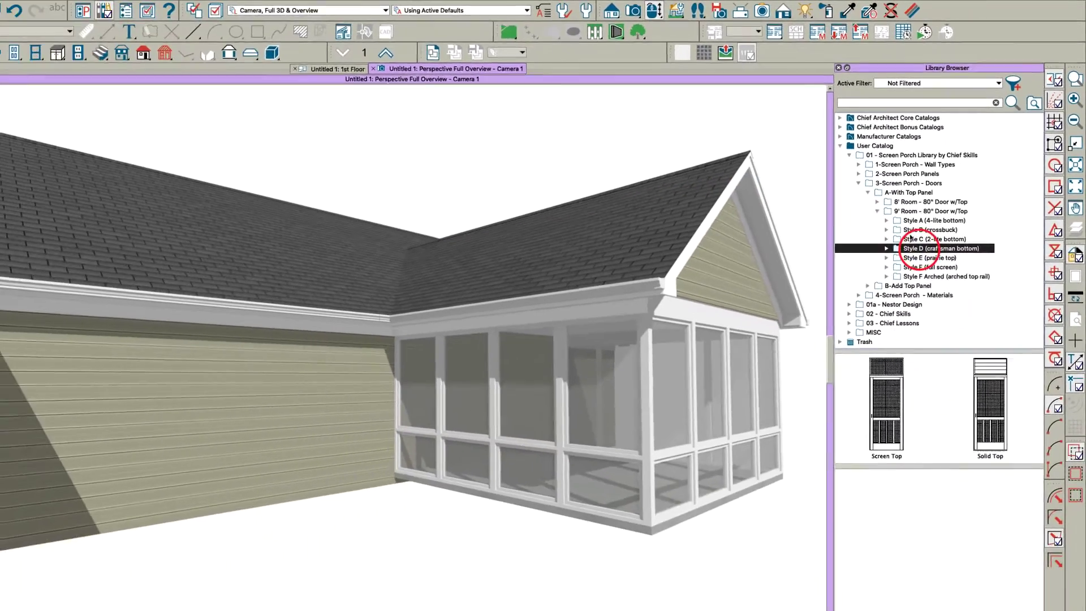
{"action": "left_click", "coordinate": [910, 239]}
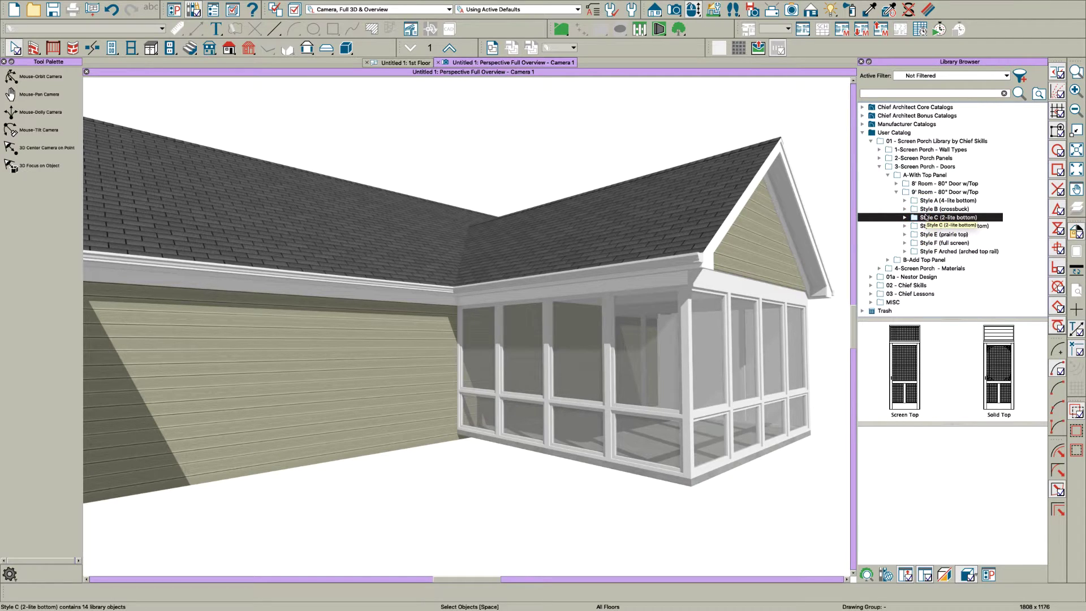
{"action": "left_click", "coordinate": [905, 218]}
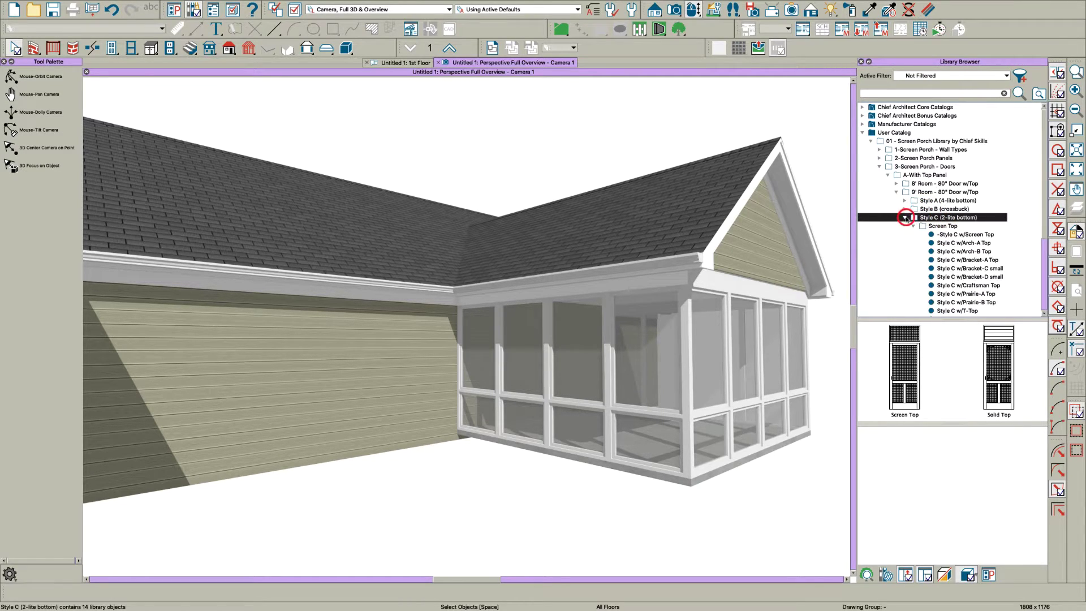
{"action": "left_click", "coordinate": [941, 234]}
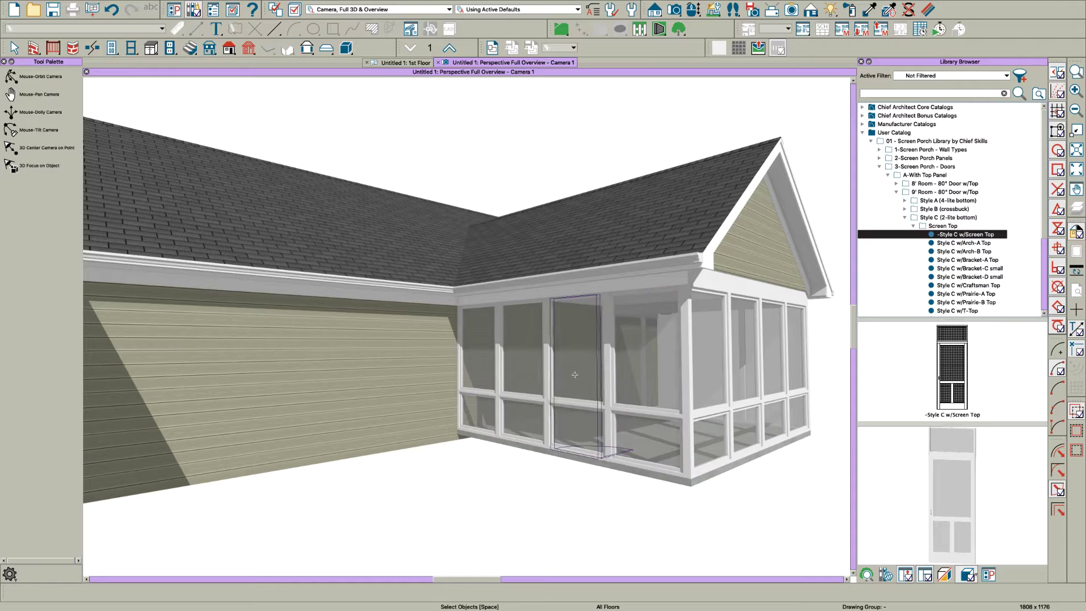
{"action": "left_click", "coordinate": [595, 375]}
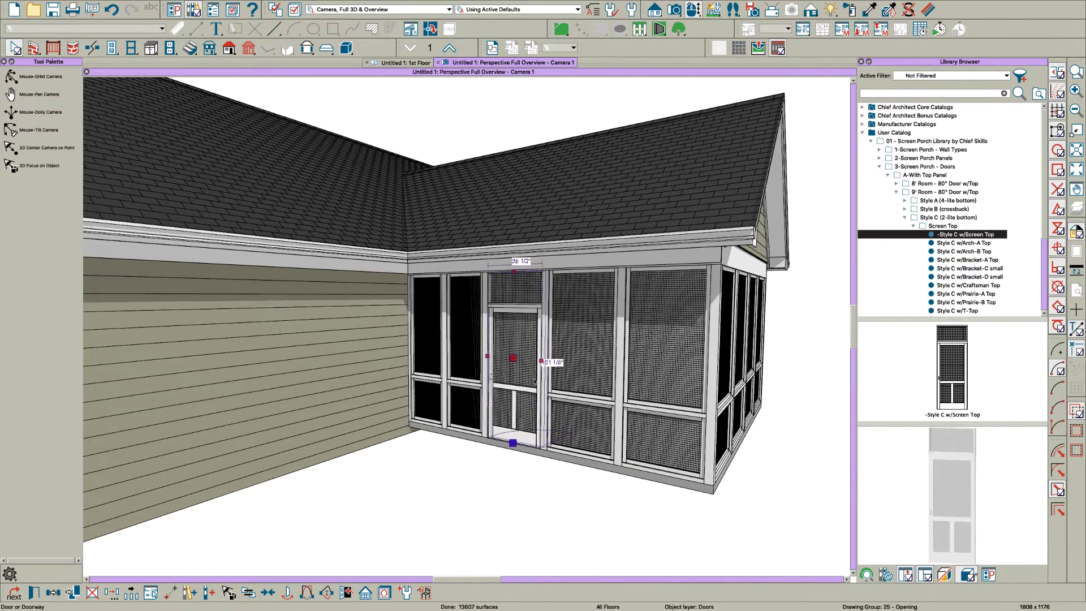
{"action": "left_click_drag", "start_coordinate": [598, 377], "coordinate": [597, 376]}
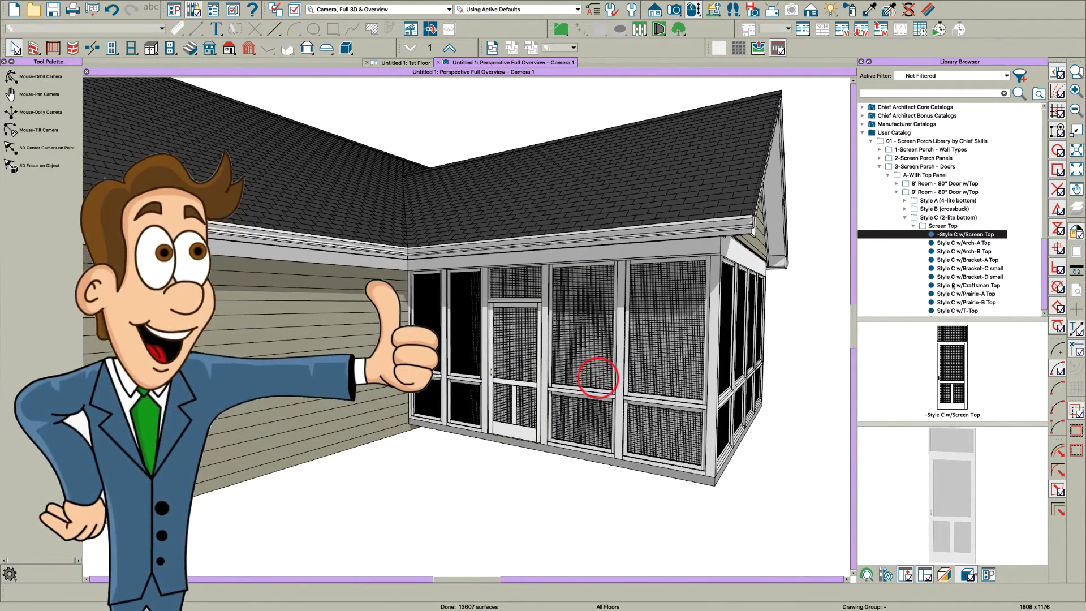
Step: Place the Style C w/T-Top door in the side wall between the existing door and the porch's front corner
{"action": "left_click", "coordinate": [957, 311]}
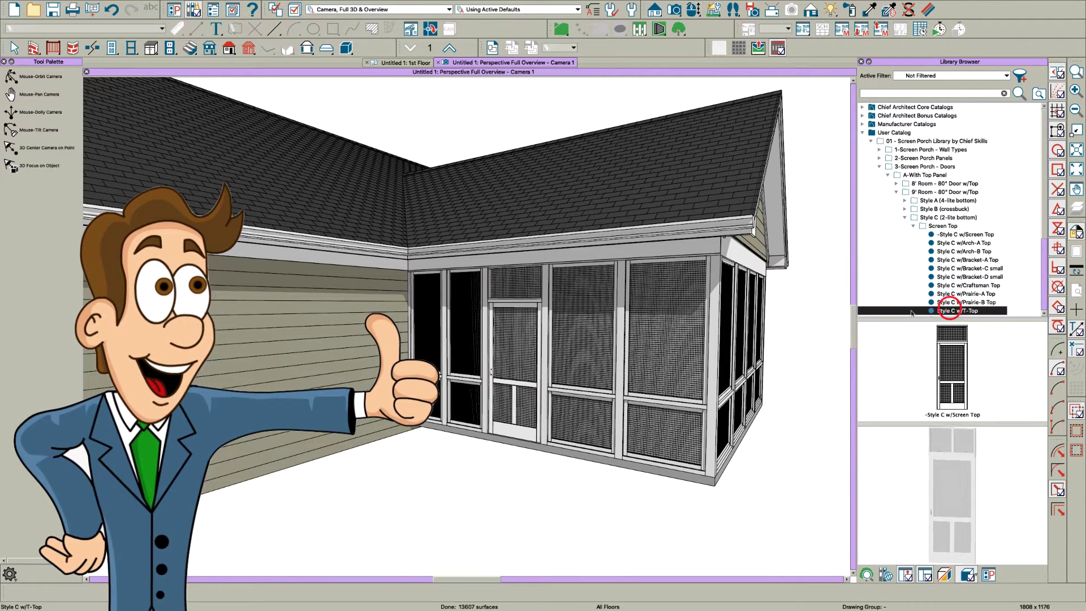
{"action": "left_click", "coordinate": [628, 342]}
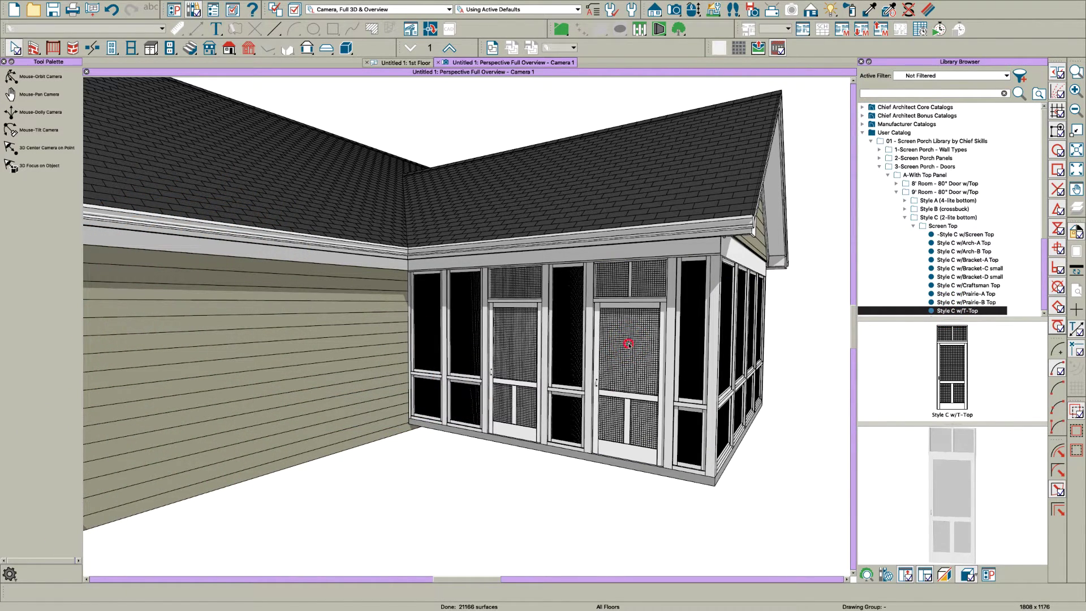
{"action": "left_click", "coordinate": [629, 343]}
{"action": "key", "text": "Escape"}
Step: Place the Style B w/Siding Top crossbuck door from the solid-top doors in the gabled porch's front wall
{"action": "key", "text": "o"}
{"action": "left_click_drag", "start_coordinate": [736, 372], "coordinate": [735, 372]}
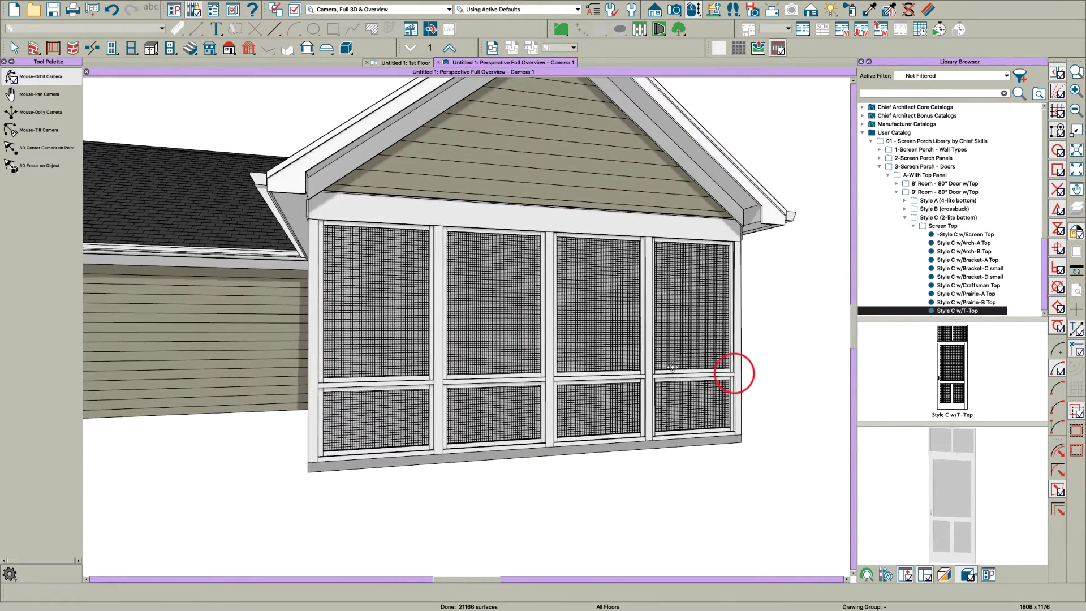
{"action": "left_click", "coordinate": [905, 217]}
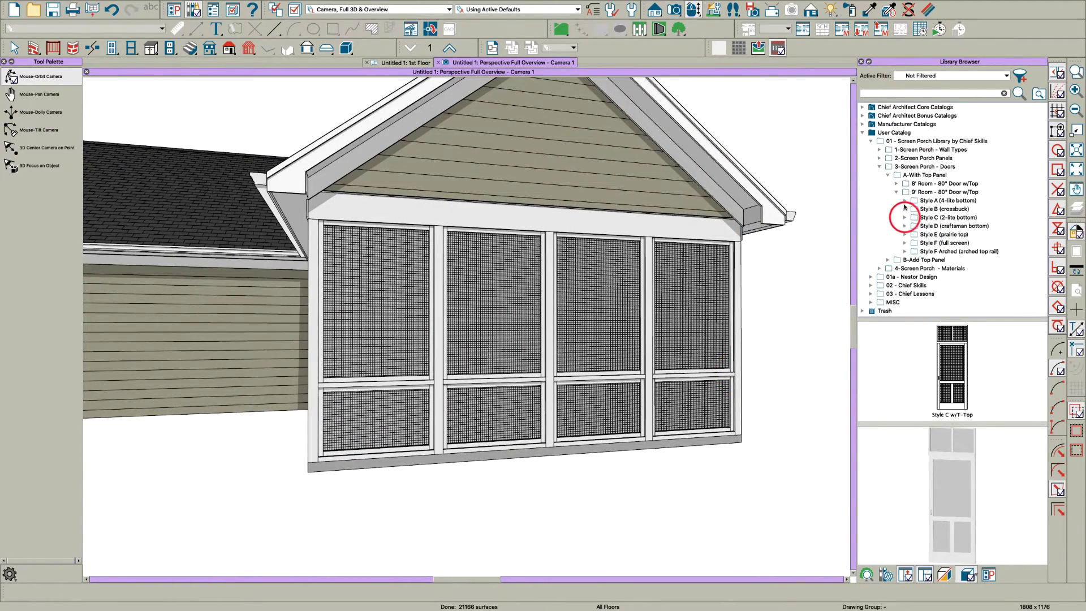
{"action": "left_click", "coordinate": [905, 208]}
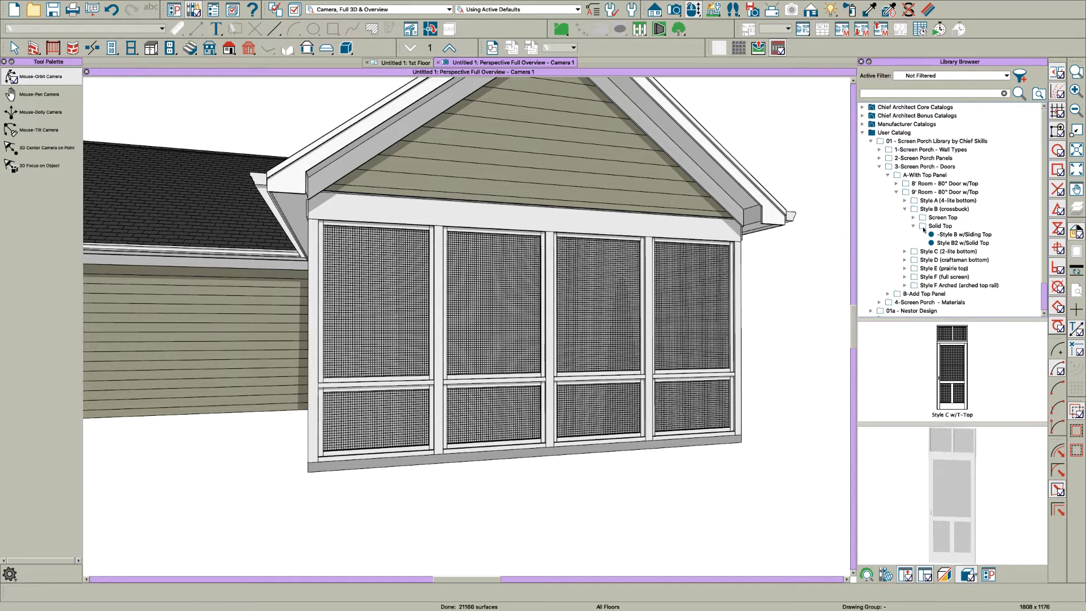
{"action": "left_click", "coordinate": [938, 234]}
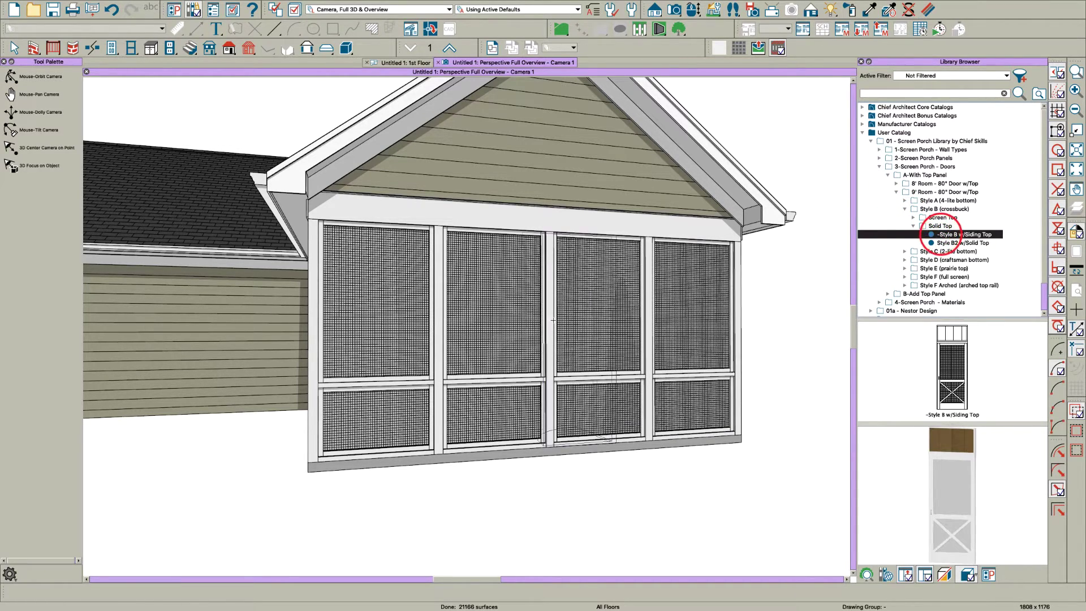
{"action": "left_click", "coordinate": [451, 331]}
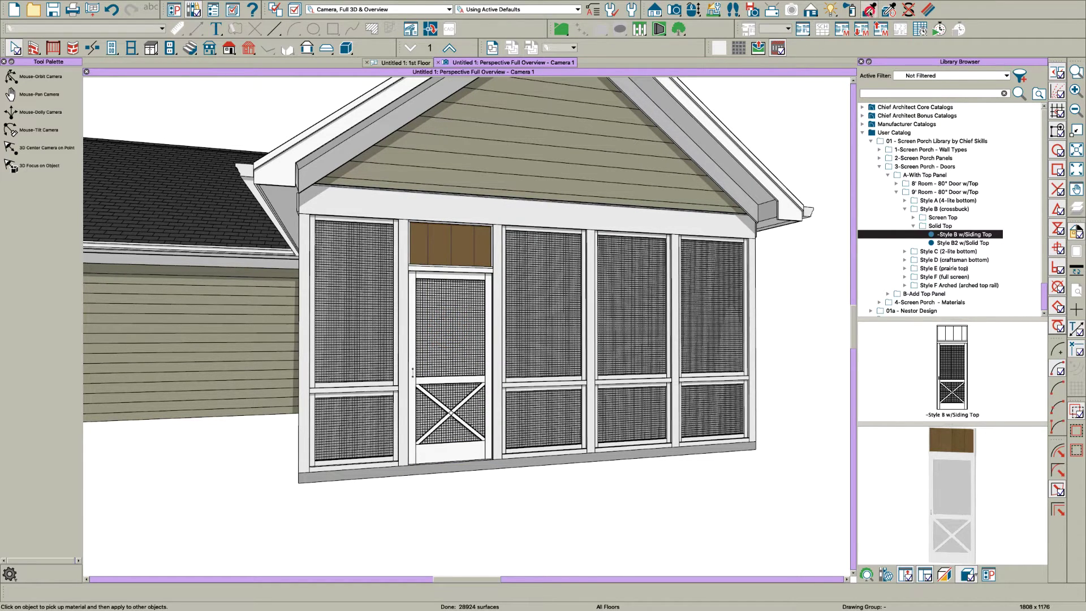
Step: Copy the gable's siding material onto the crossbuck door's top panel and switch the camera to the standard rendered view
{"action": "left_click", "coordinate": [869, 10]}
{"action": "left_click", "coordinate": [494, 176]}
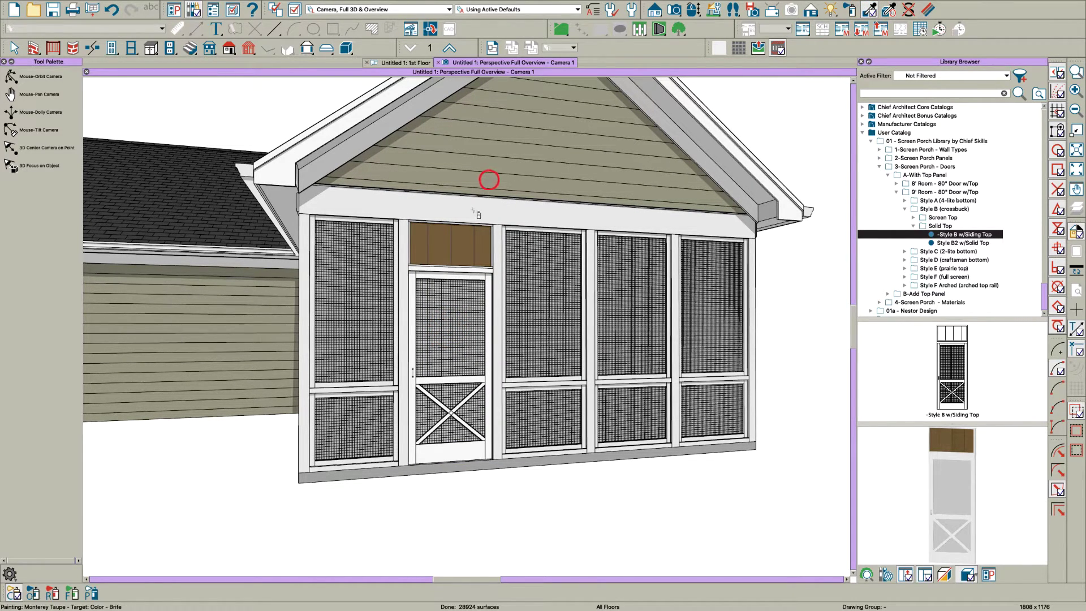
{"action": "left_click", "coordinate": [453, 234]}
{"action": "key", "text": "space"}
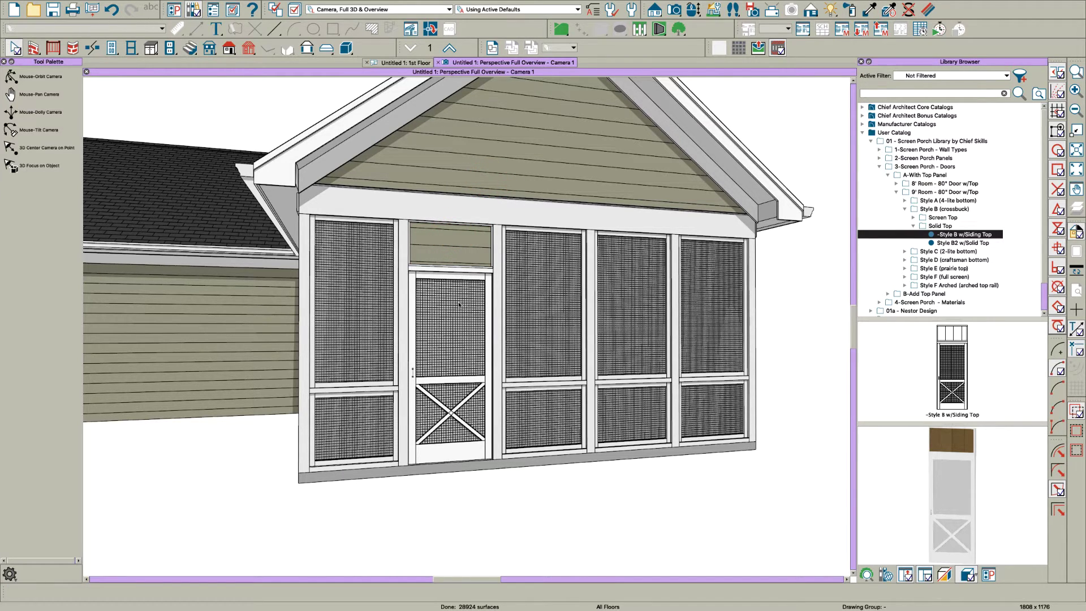
{"action": "key", "text": "v"}
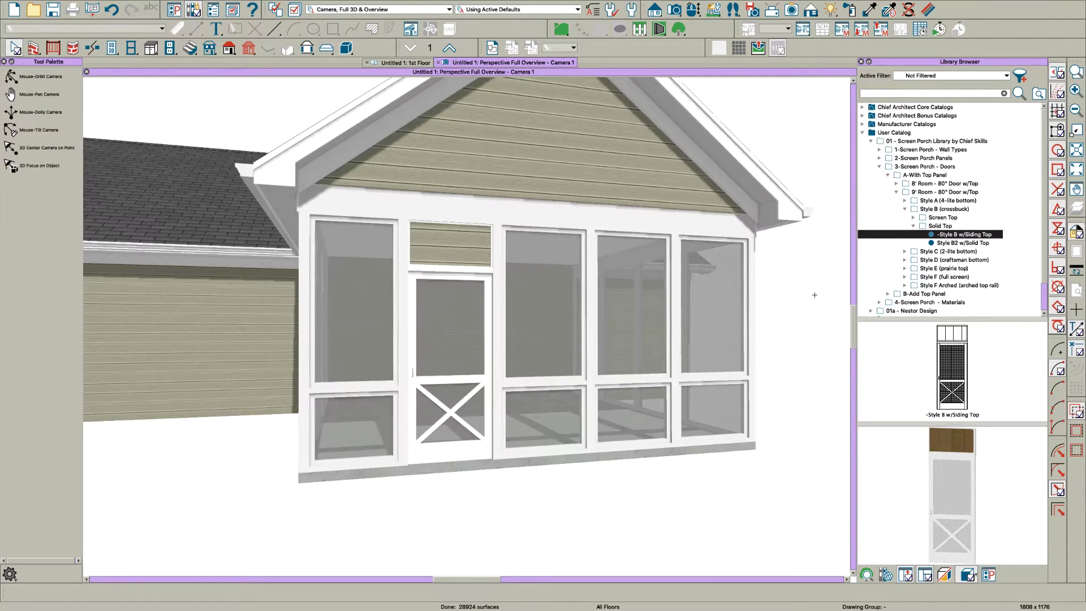
Step: Add the Style F w/Screen Top and Style F w/Arch-B Top doors to the gabled porch's front wall
{"action": "left_click", "coordinate": [904, 277]}
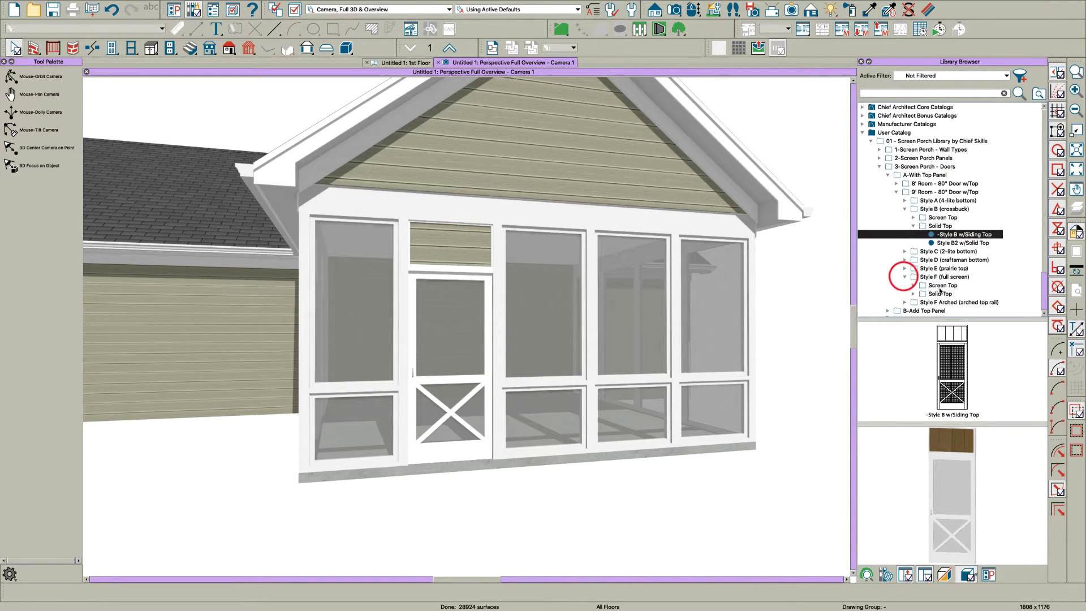
{"action": "left_click", "coordinate": [913, 285]}
{"action": "left_click", "coordinate": [961, 294]}
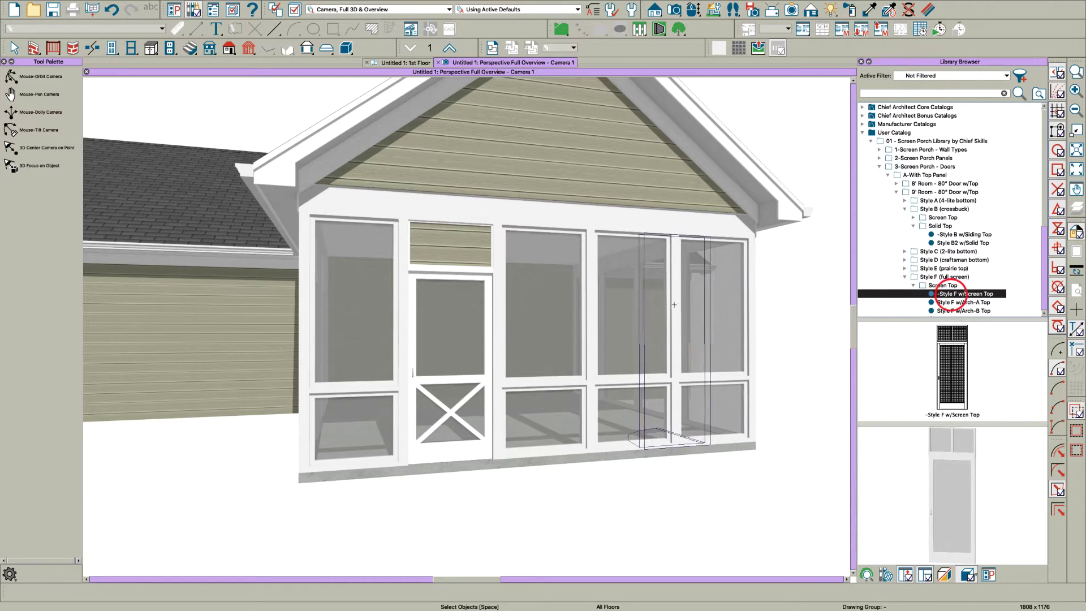
{"action": "left_click", "coordinate": [592, 301]}
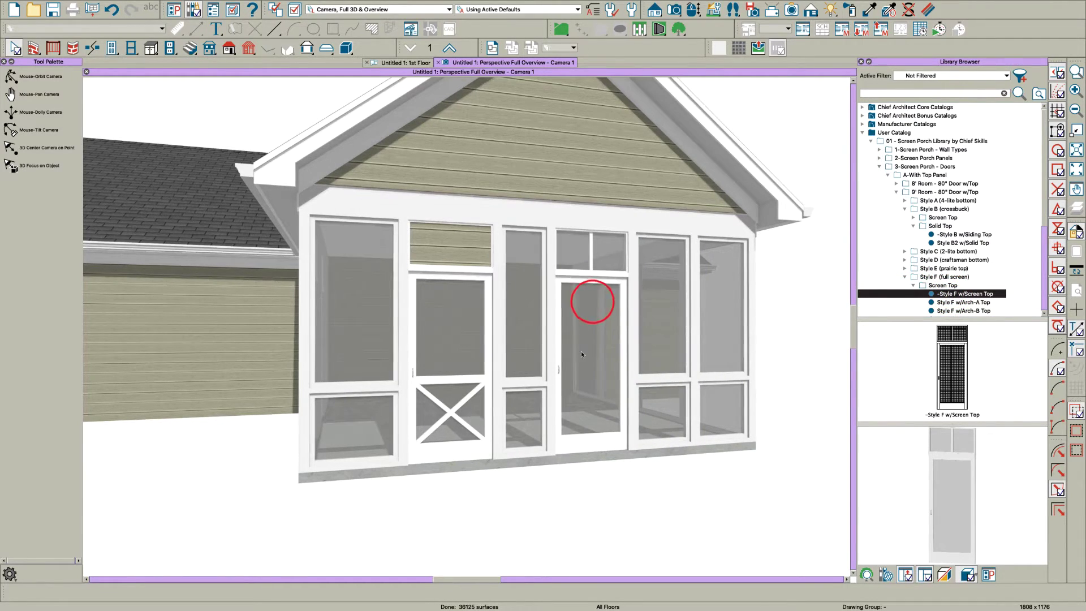
{"action": "scroll", "coordinate": [572, 381], "scroll_direction": "down", "scroll_amount": 2}
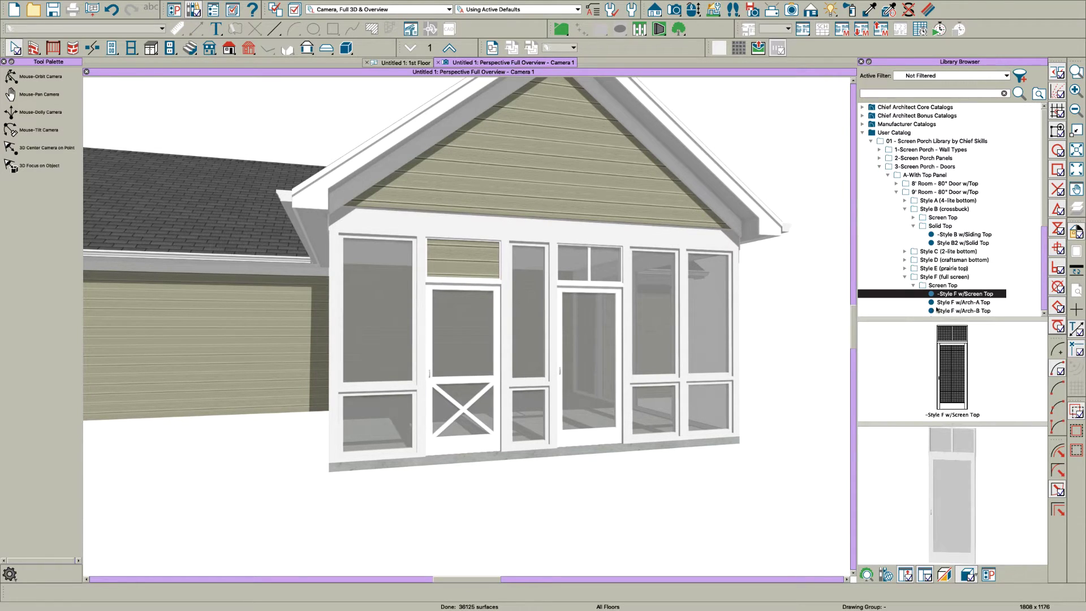
{"action": "left_click", "coordinate": [955, 311]}
{"action": "left_click", "coordinate": [681, 324]}
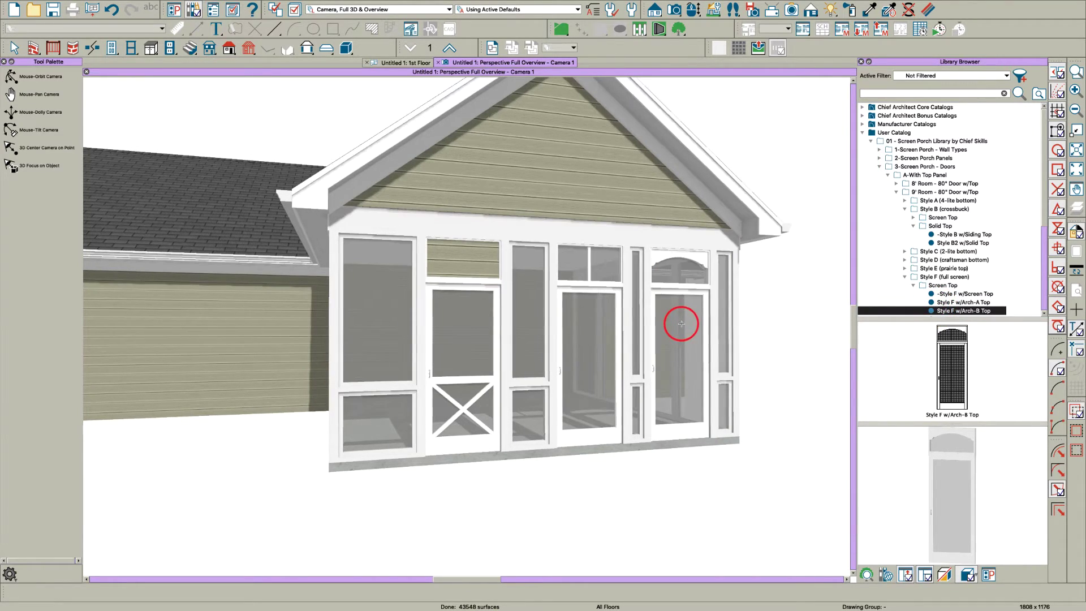
Step: Delete the two Style F full-screen doors from the gabled porch's front wall
{"action": "left_click", "coordinate": [682, 336]}
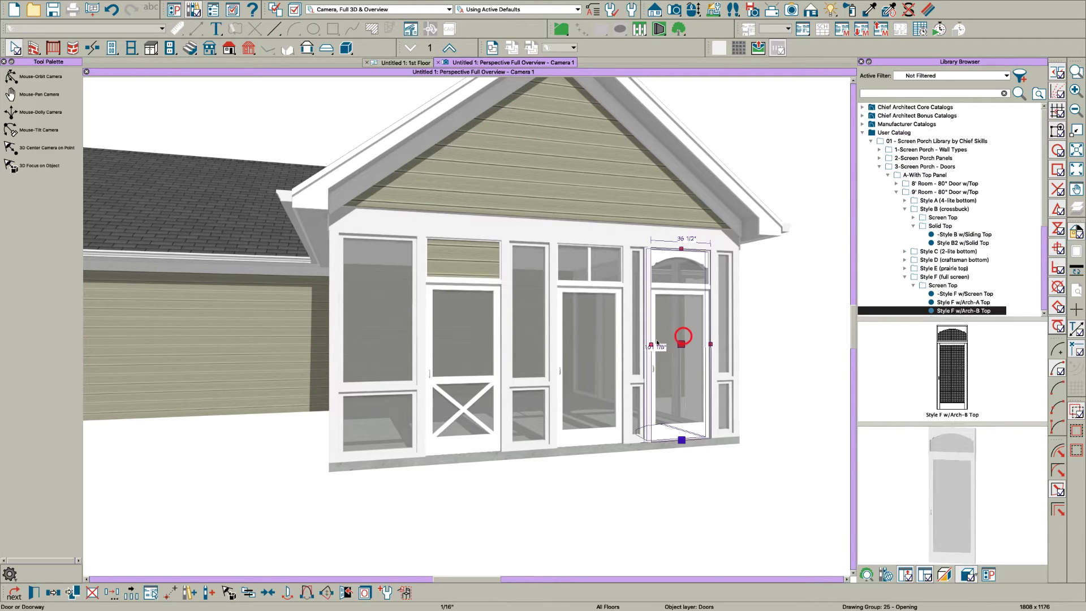
{"action": "left_click", "coordinate": [608, 351]}
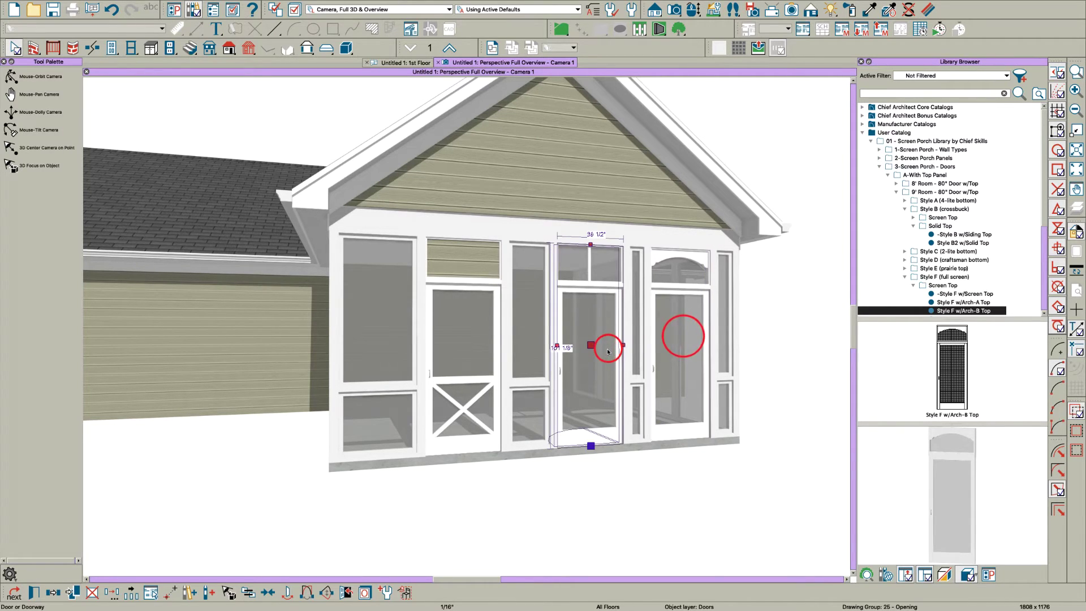
{"action": "left_click", "coordinate": [676, 348], "text": "shift"}
{"action": "key", "text": "Delete"}
Step: Delete the crossbuck door with the siding top panel from the gabled porch's front wall
{"action": "left_click", "coordinate": [468, 363]}
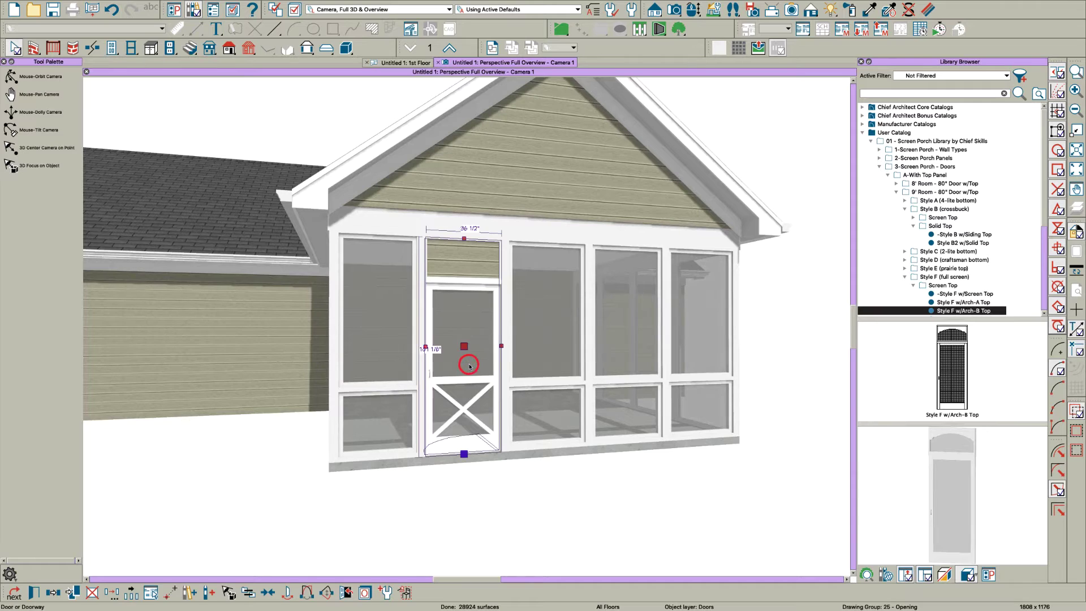
{"action": "key", "text": "Delete"}
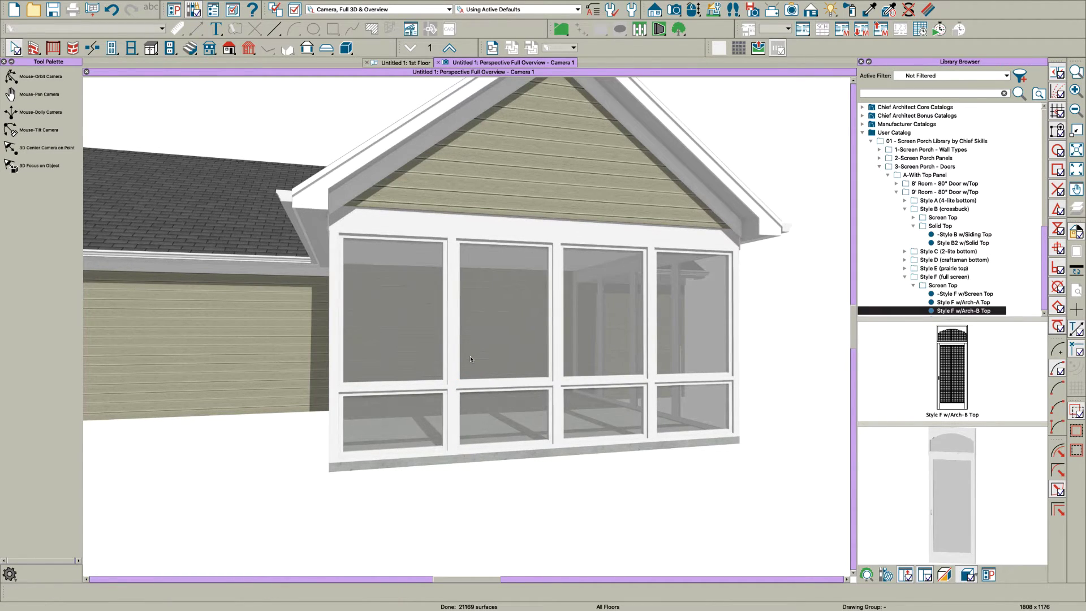
Step: Examine the whole house exterior with both screened porches from an overview angle
{"action": "key", "text": "o"}
{"action": "left_click_drag", "start_coordinate": [470, 357], "coordinate": [500, 361]}
{"action": "left_click_drag", "start_coordinate": [565, 373], "coordinate": [549, 364]}
{"action": "middle_click_drag", "start_coordinate": [635, 362], "coordinate": [671, 393]}
{"action": "scroll", "coordinate": [670, 400], "scroll_direction": "down", "scroll_amount": 4}
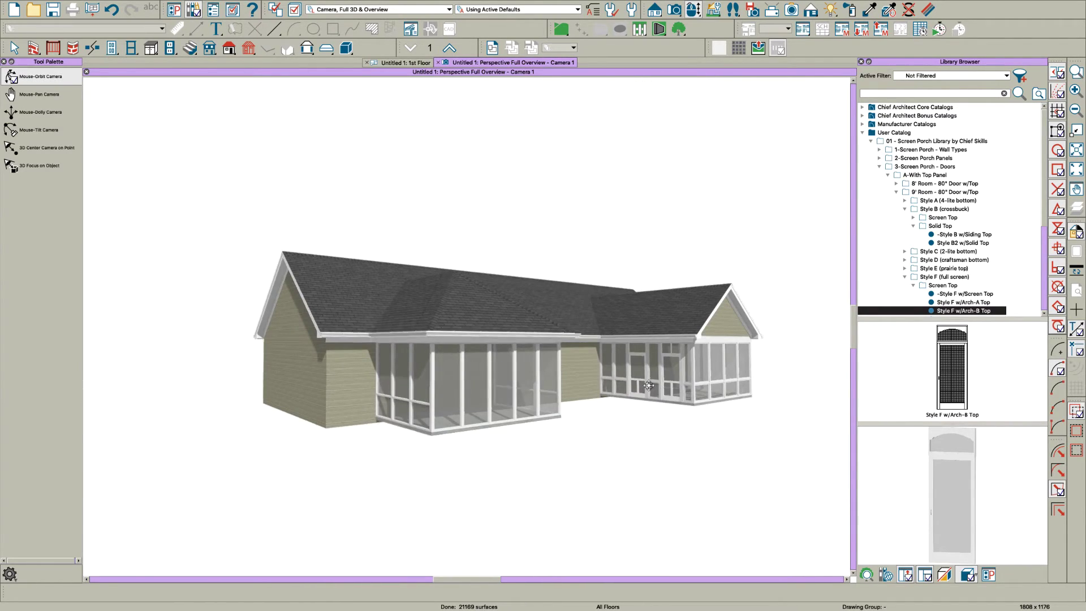
{"action": "left_click_drag", "start_coordinate": [648, 385], "coordinate": [558, 361]}
{"action": "scroll", "coordinate": [571, 363], "scroll_direction": "up", "scroll_amount": 2}
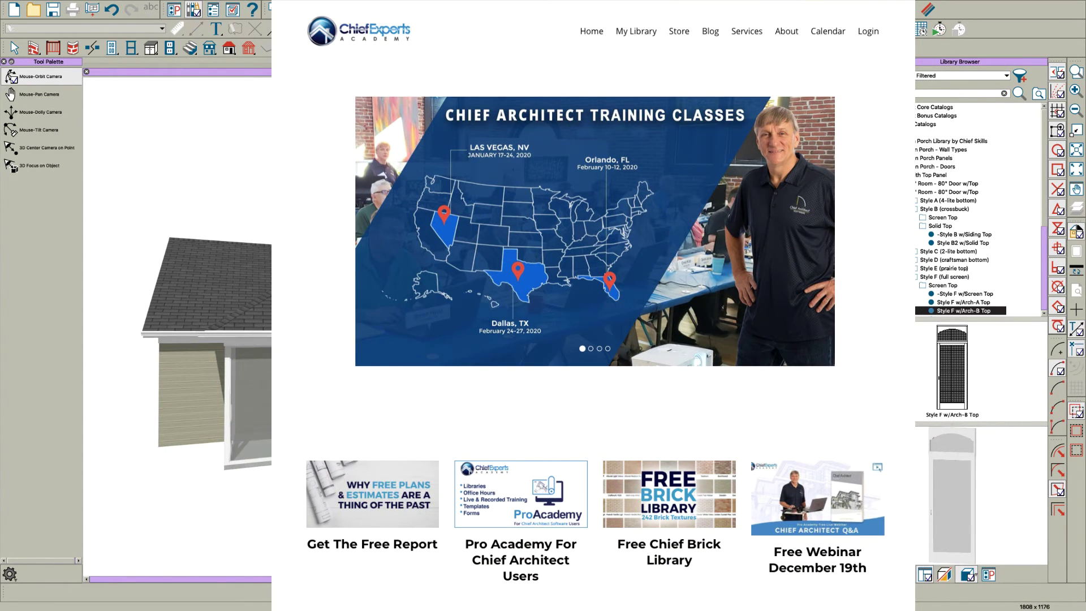
Step: Preview the Chief Skills Screen Material from the Screen/Metal Material folder of 4-Screen Porch - Materials and collapse the materials folder
{"action": "left_click", "coordinate": [898, 191]}
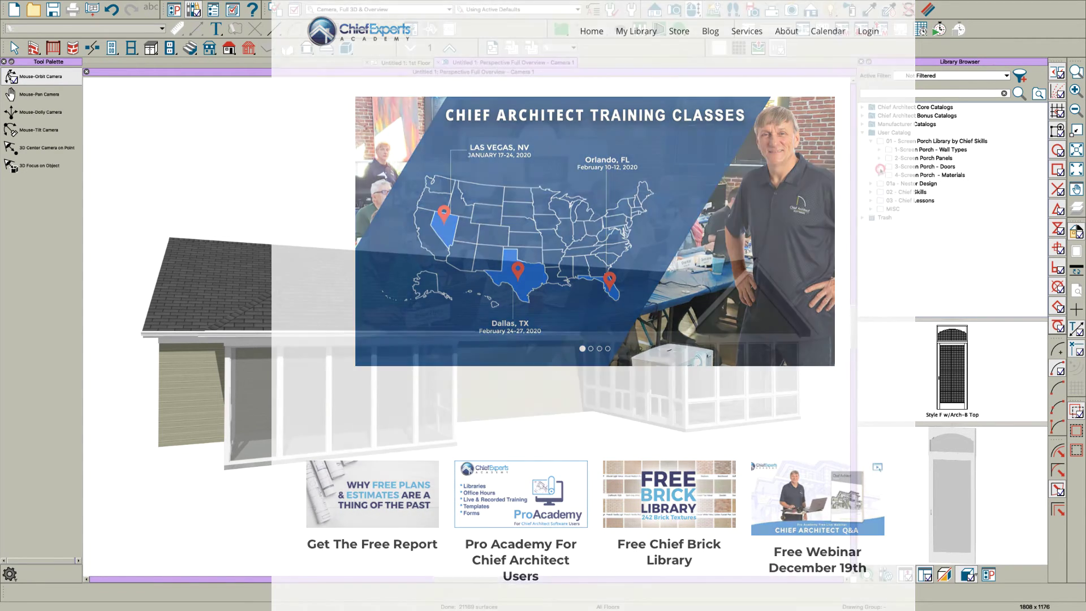
{"action": "left_click", "coordinate": [879, 167]}
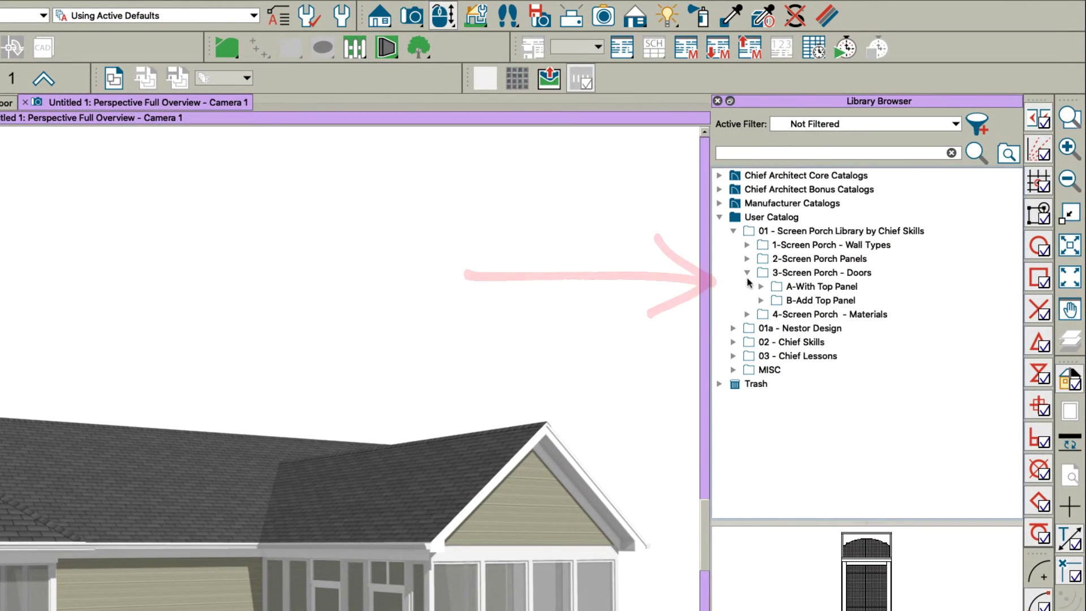
{"action": "left_click", "coordinate": [747, 272]}
{"action": "left_click", "coordinate": [747, 286]}
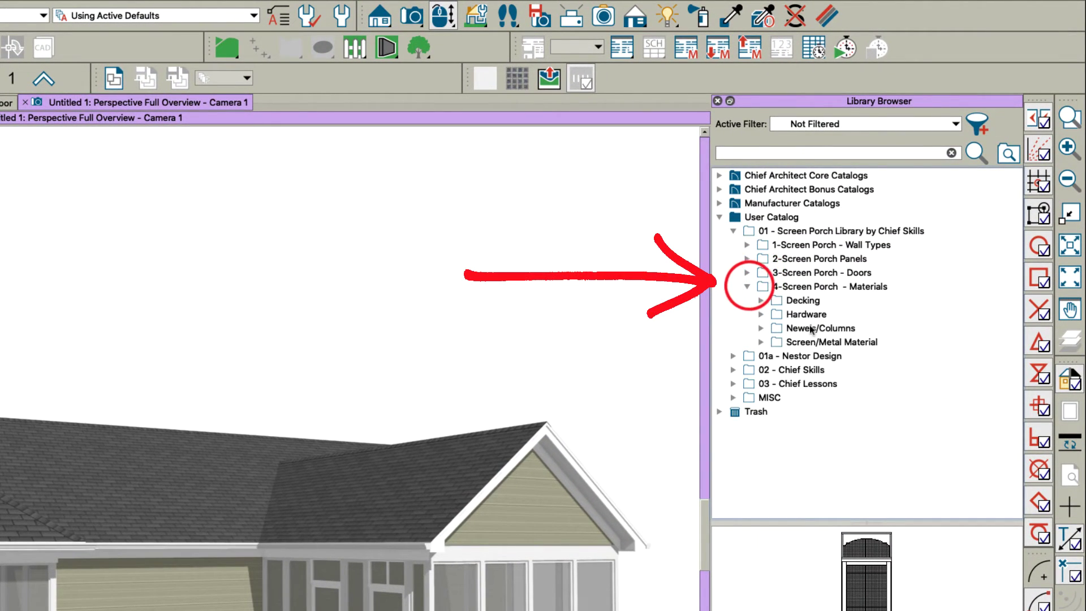
{"action": "left_click", "coordinate": [761, 342]}
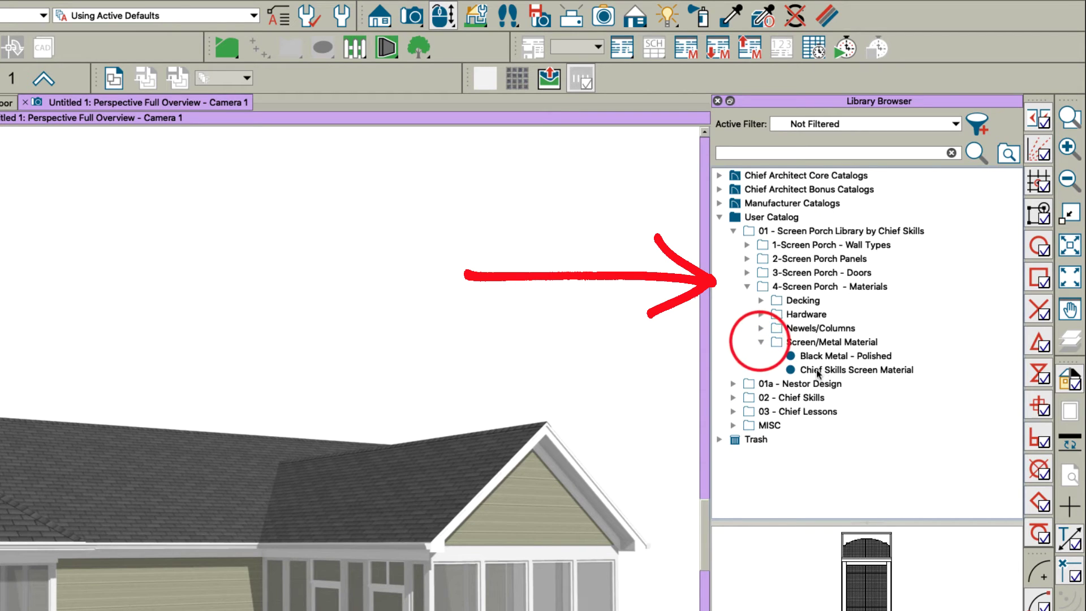
{"action": "left_click", "coordinate": [818, 370]}
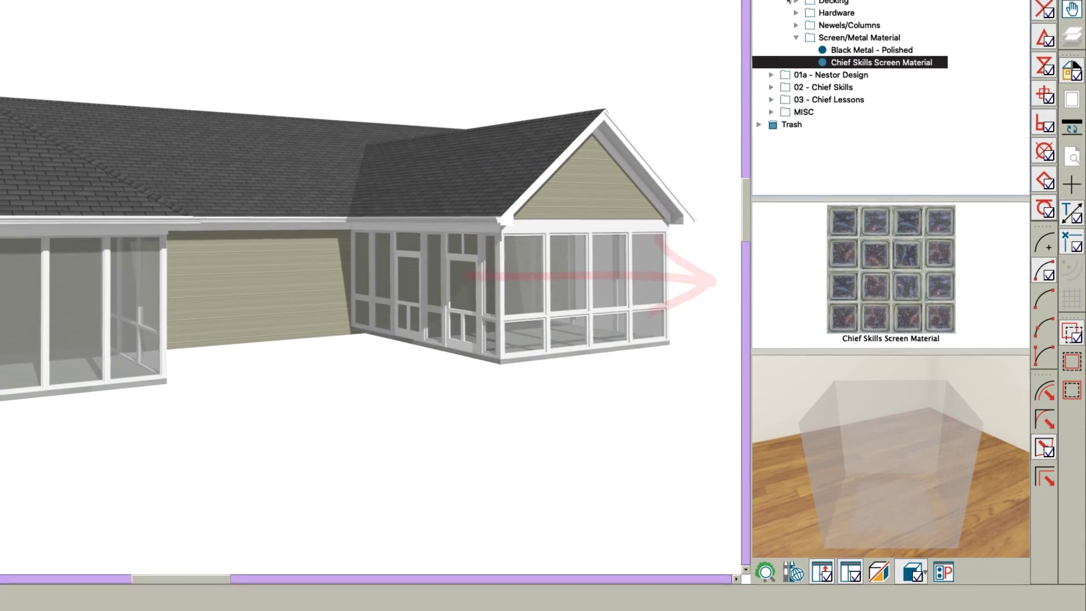
{"action": "left_click", "coordinate": [783, 0]}
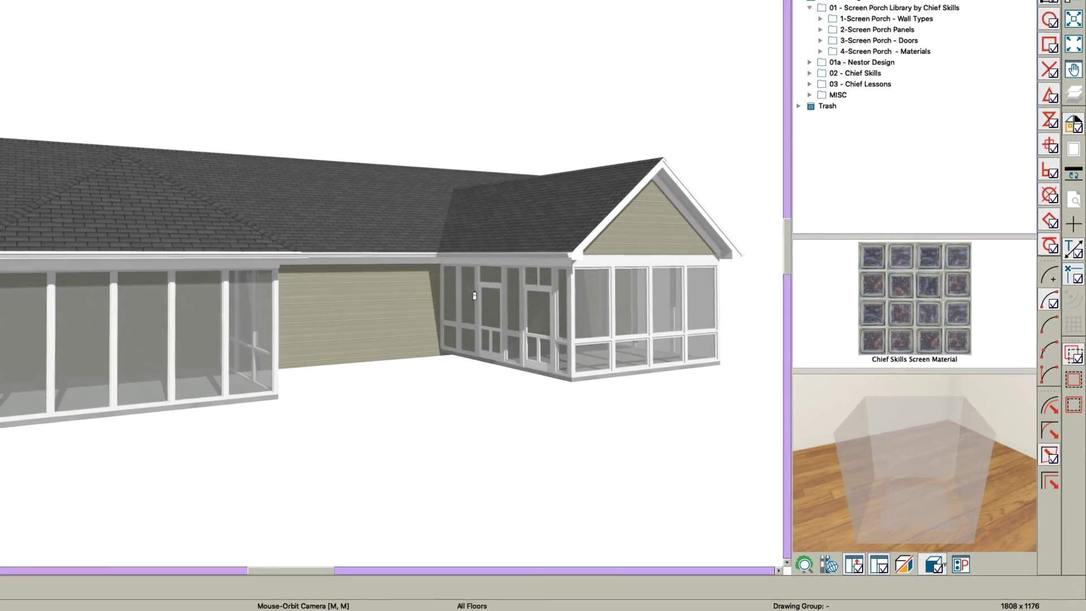